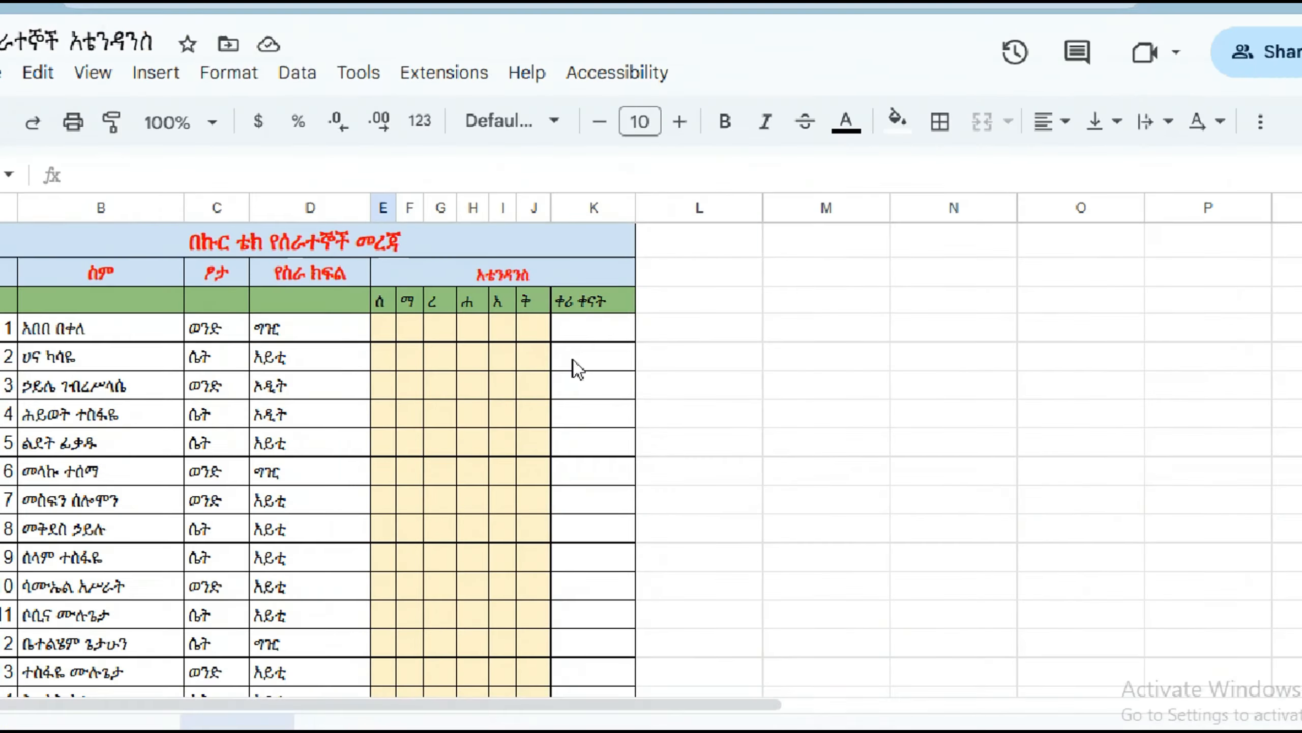
Select the attendance cells E4:J23, covering all 20 employees and the six weekday columns
scroll(605, 434, "down", 5)
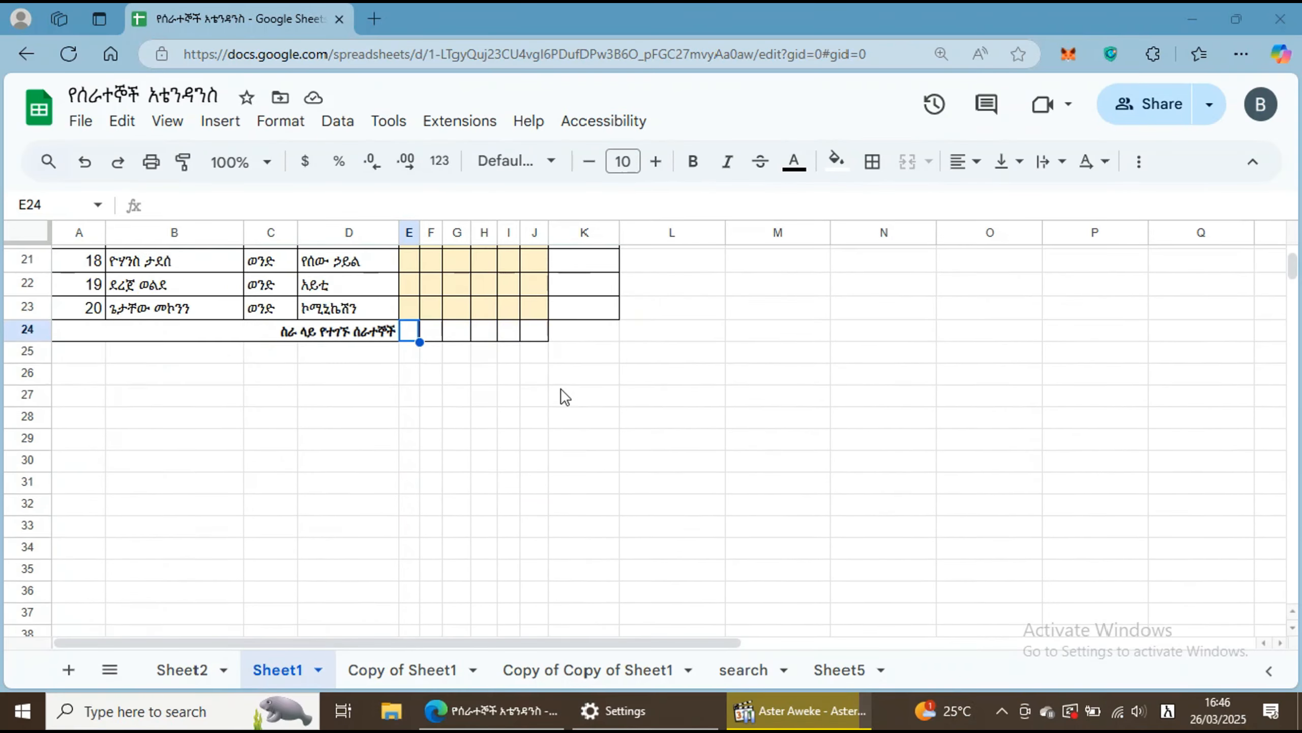
scroll(605, 433, "up", 2)
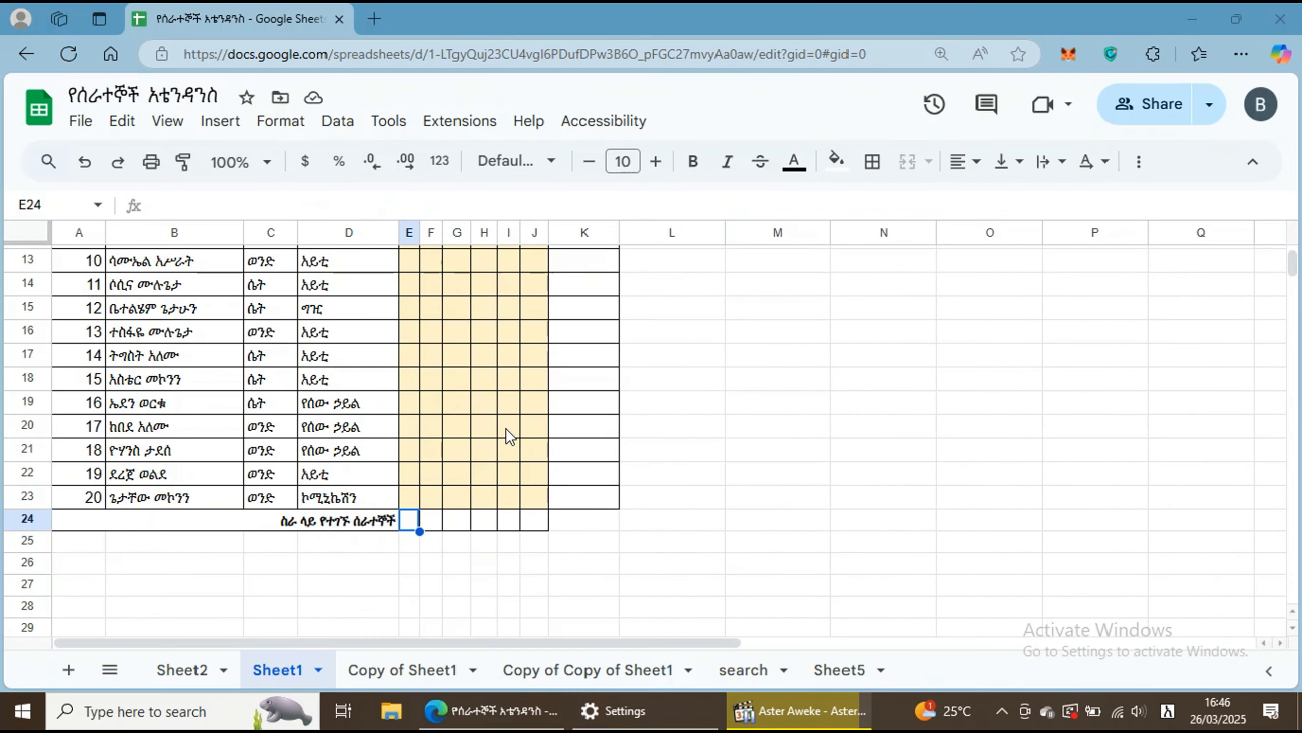
scroll(899, 131, "up", 3)
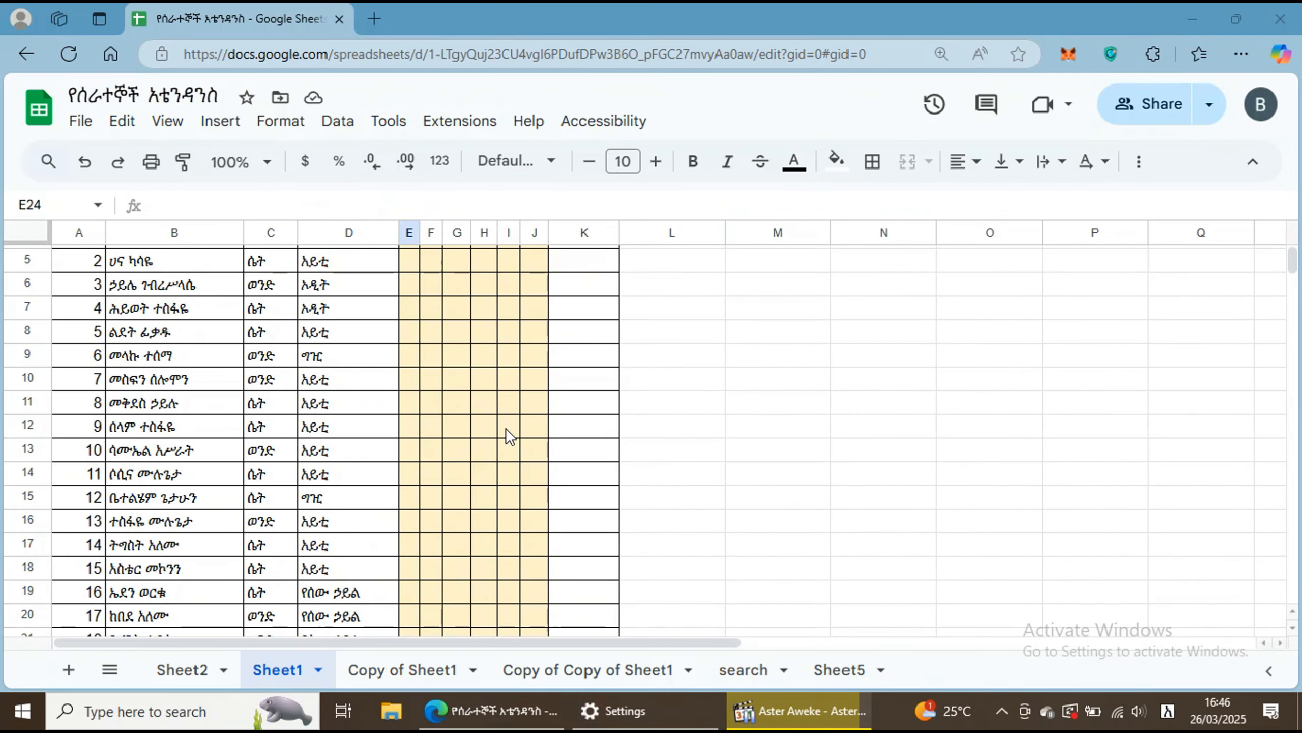
scroll(506, 428, "up", 2)
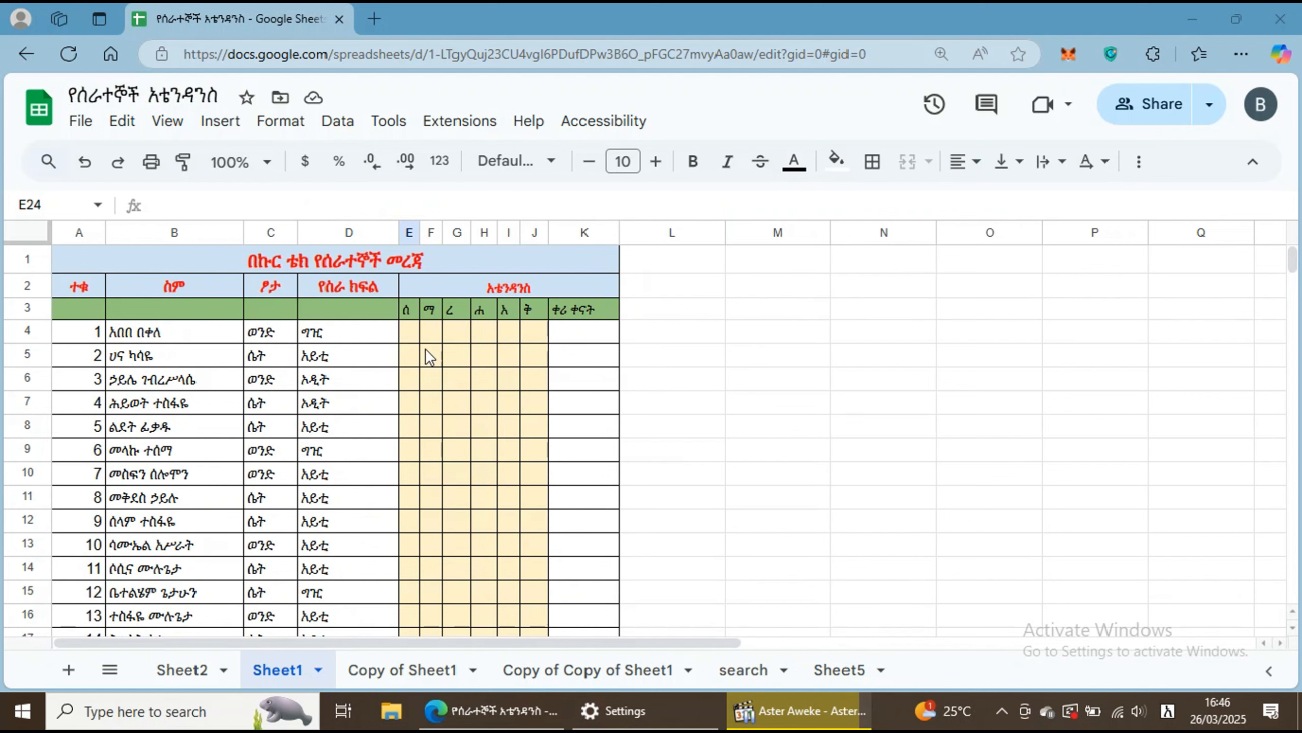
left_click(416, 334)
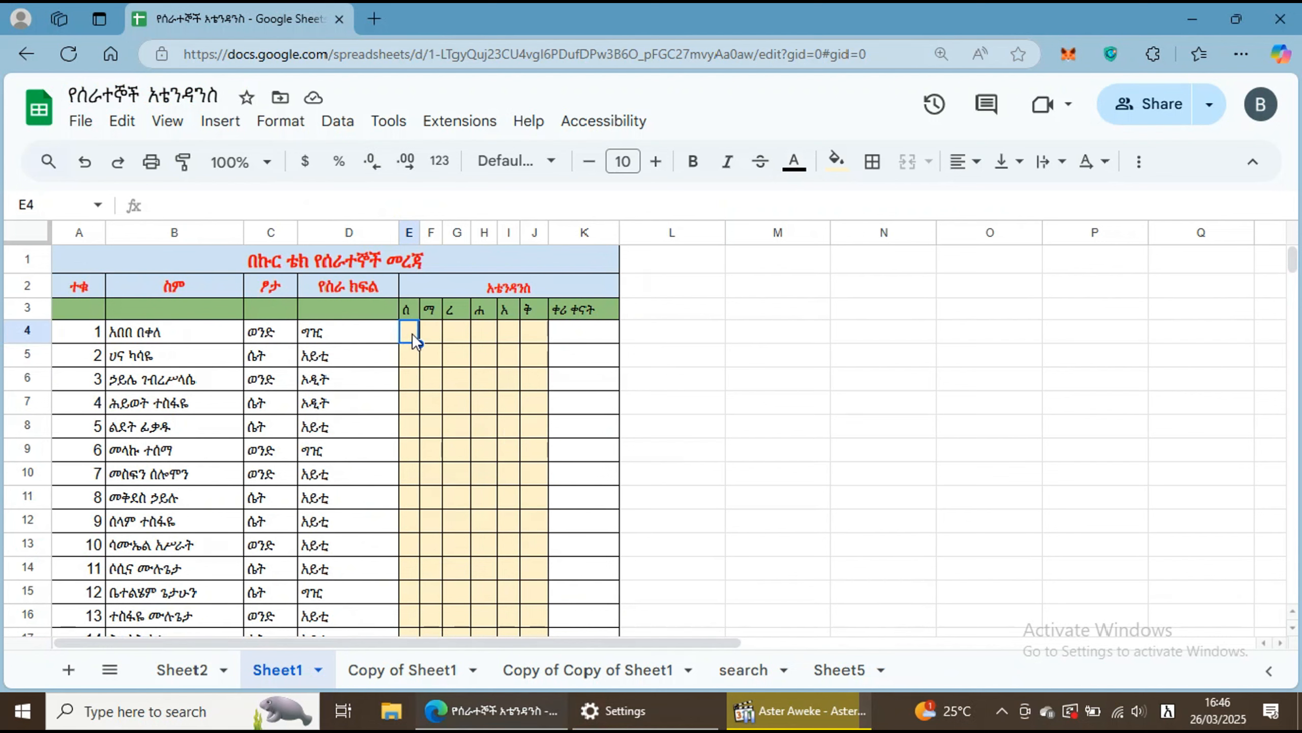
mouse_move(412, 334)
left_mouse_down()
mouse_move(535, 335)
mouse_move(552, 349)
mouse_move(537, 408)
mouse_move(541, 673)
mouse_move(522, 538)
mouse_move(540, 519)
left_mouse_up()
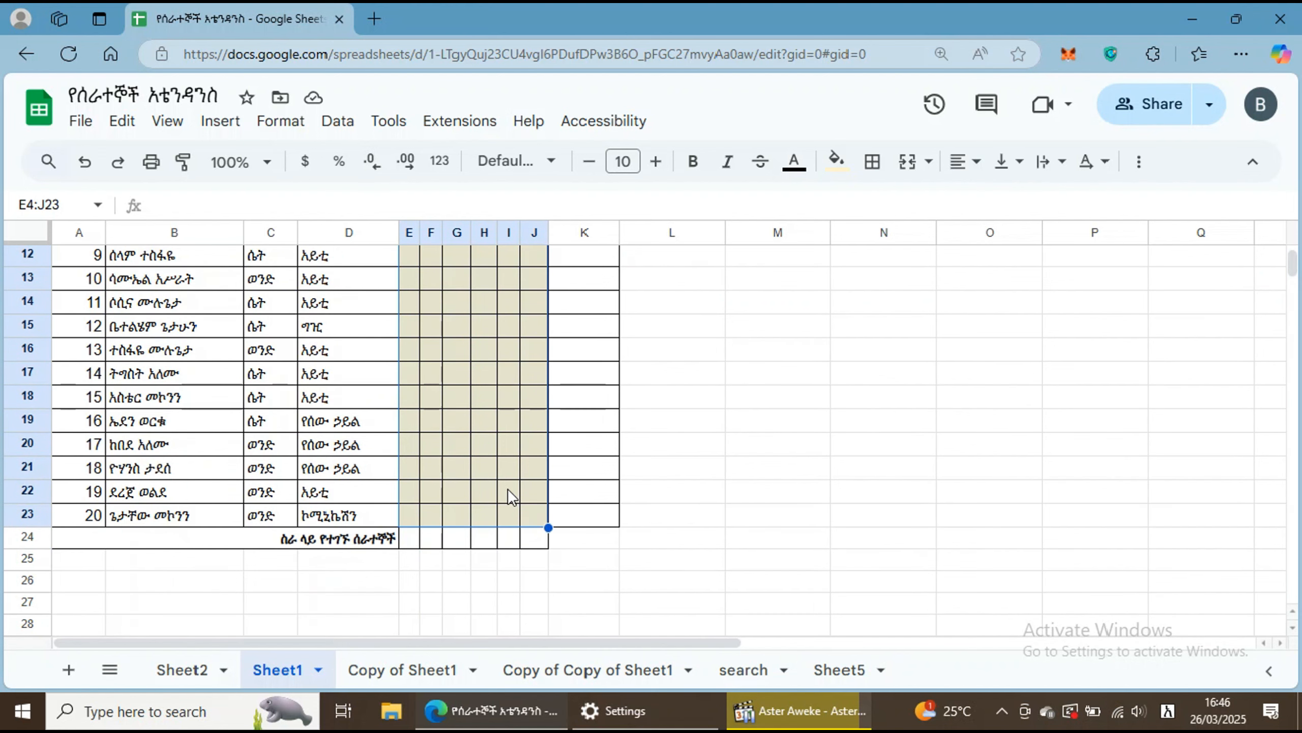
scroll(440, 372, "up", 5)
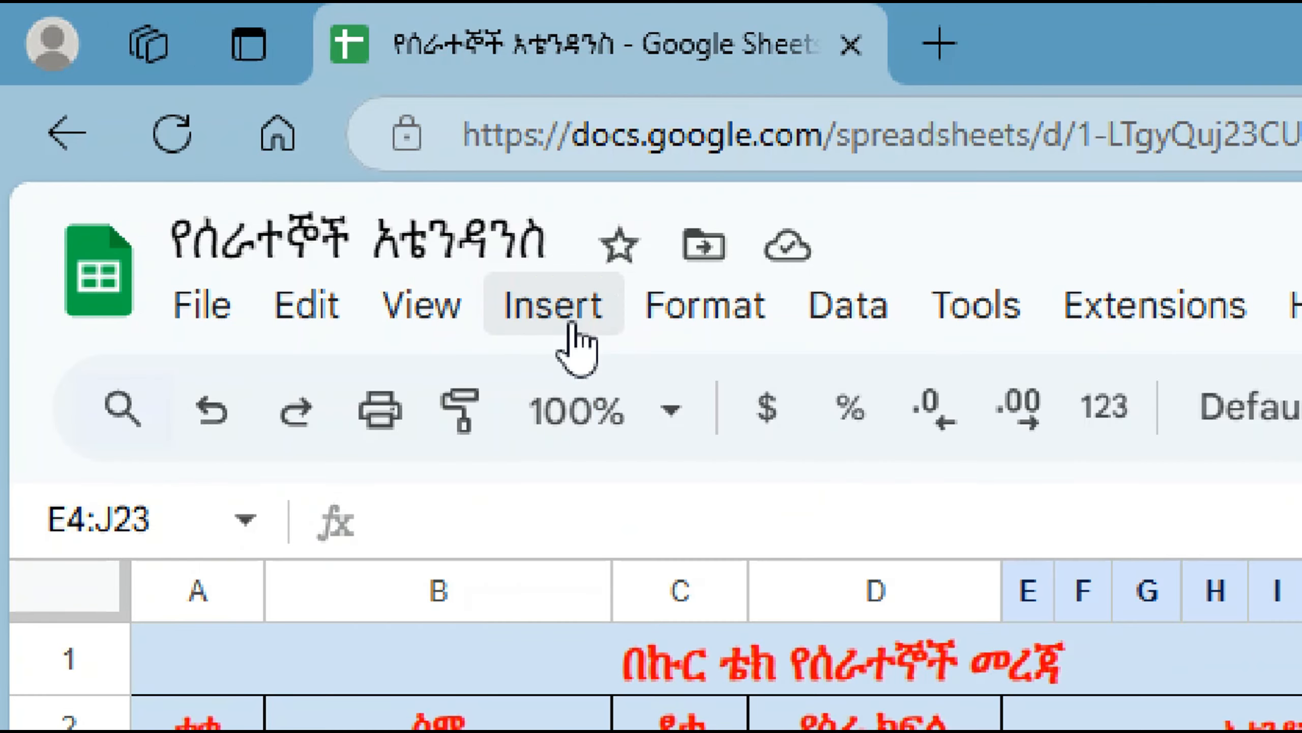
left_click(229, 135)
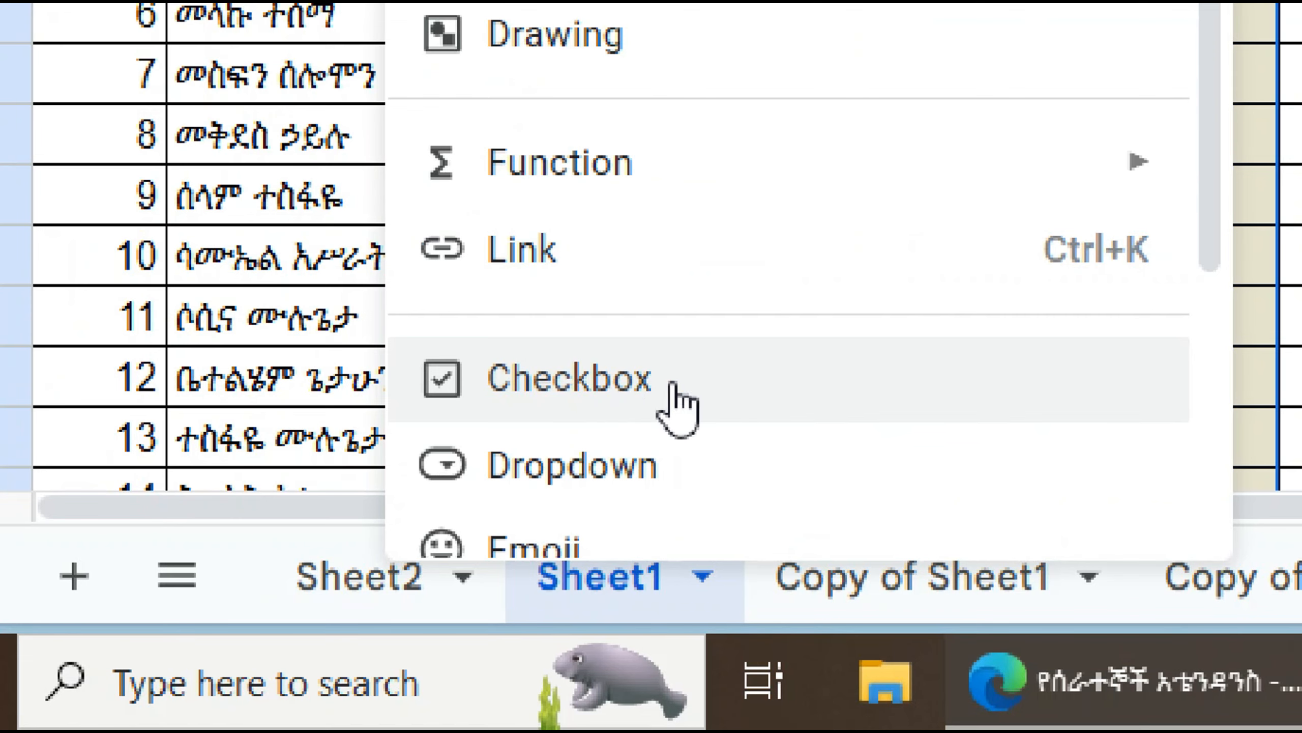
left_click(281, 596)
key("Delete")
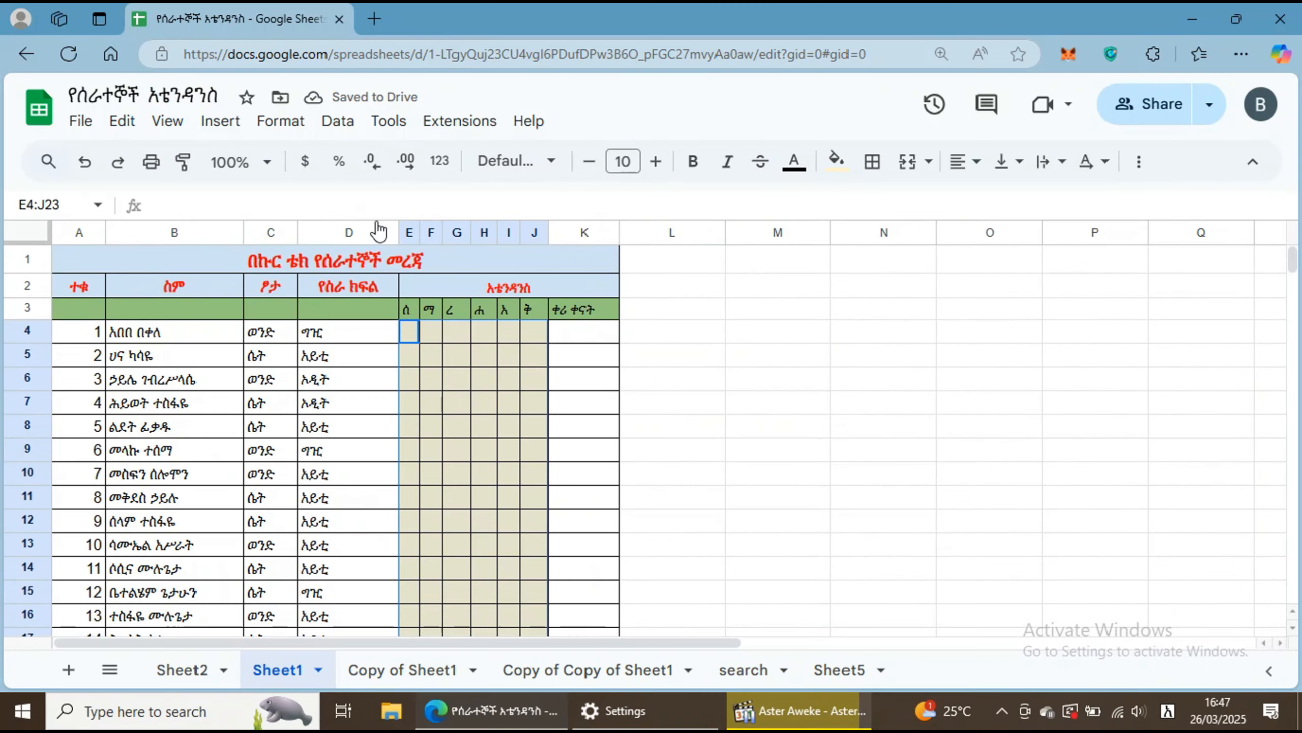
Insert checkboxes into the selected attendance cells E4:J23
left_click(223, 132)
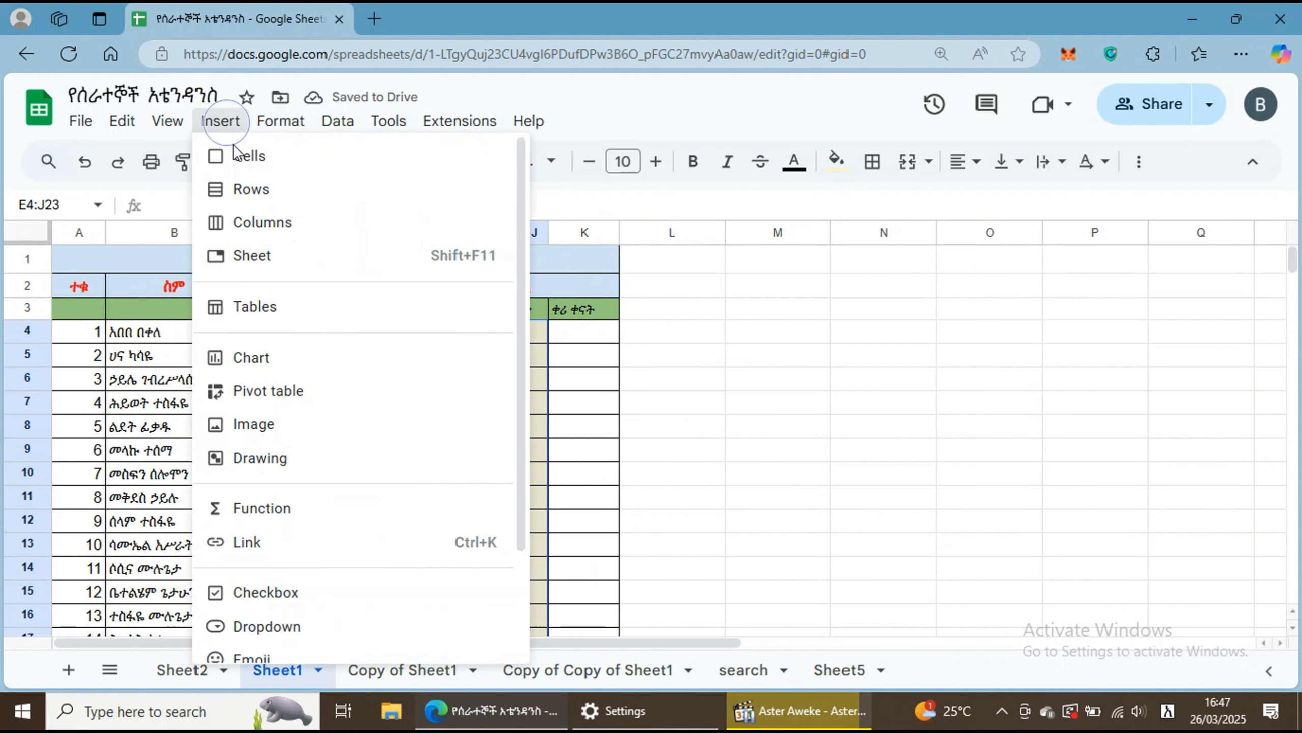
left_click(276, 595)
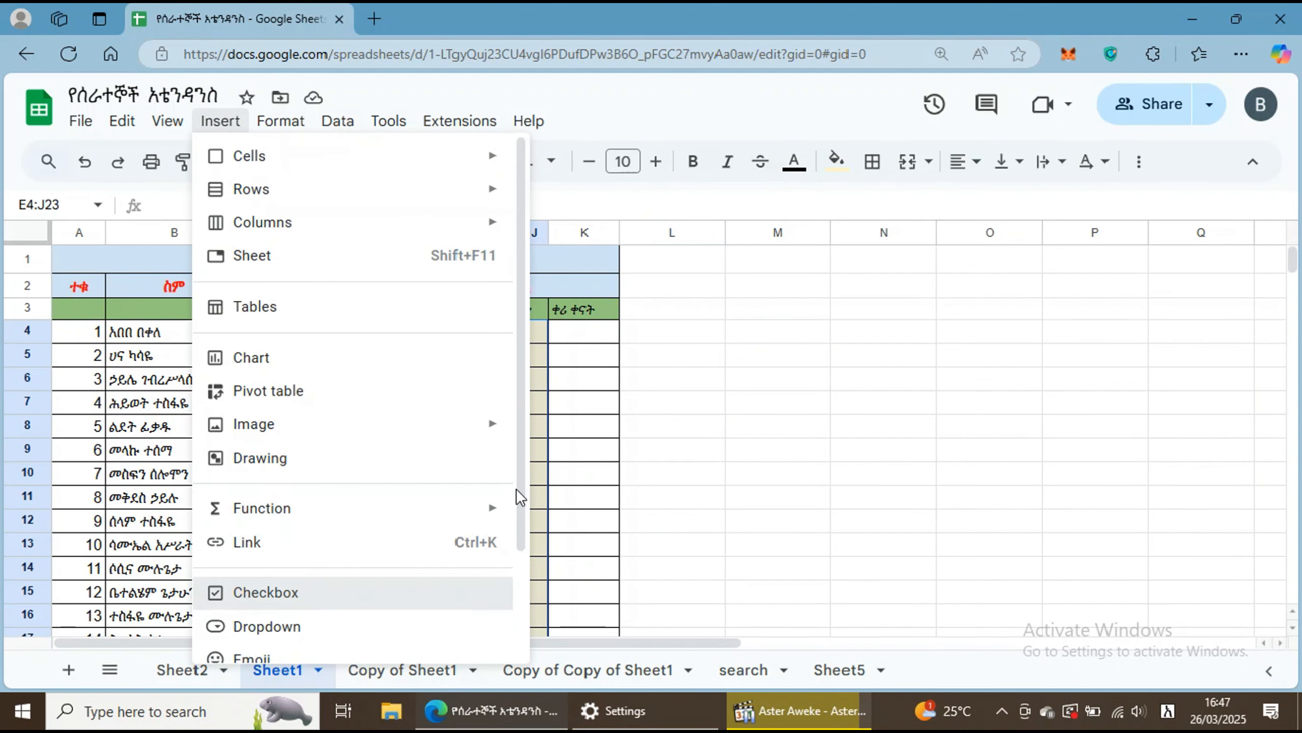
scroll(465, 407, "down", 4)
scroll(465, 406, "down", 4)
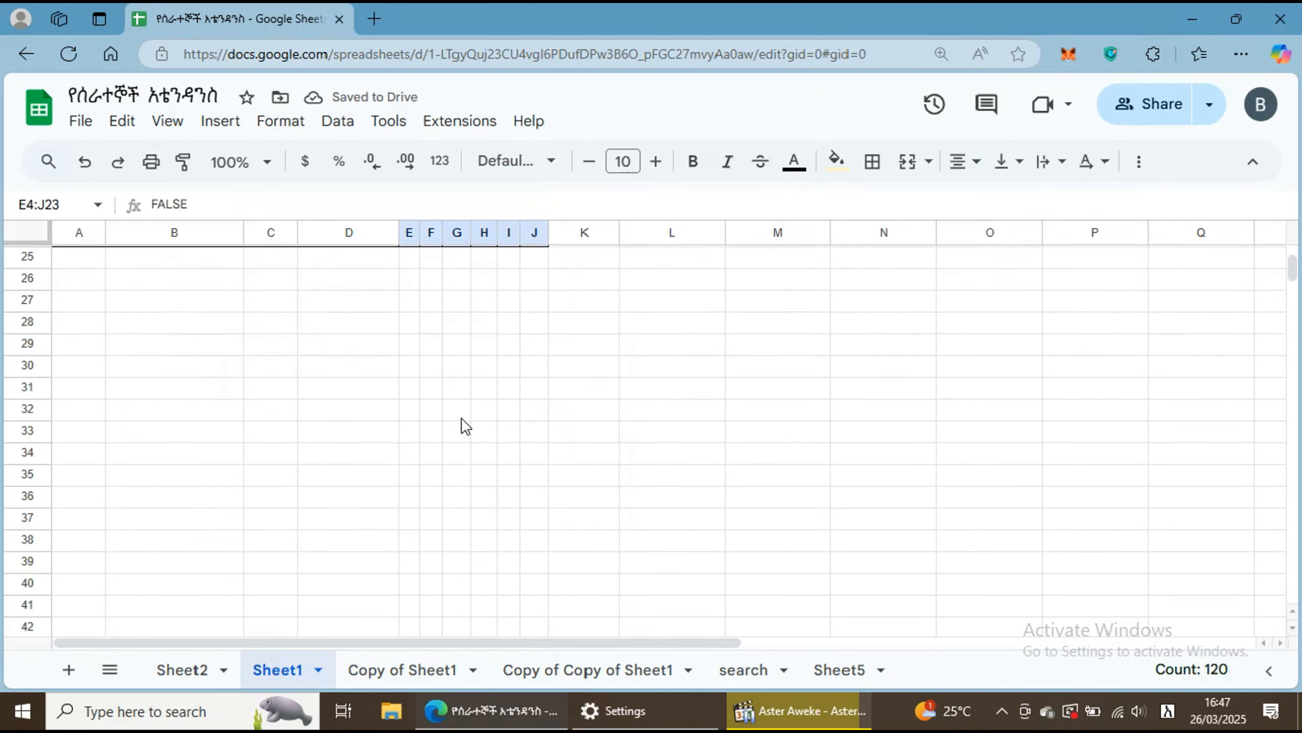
scroll(461, 417, "up", 8)
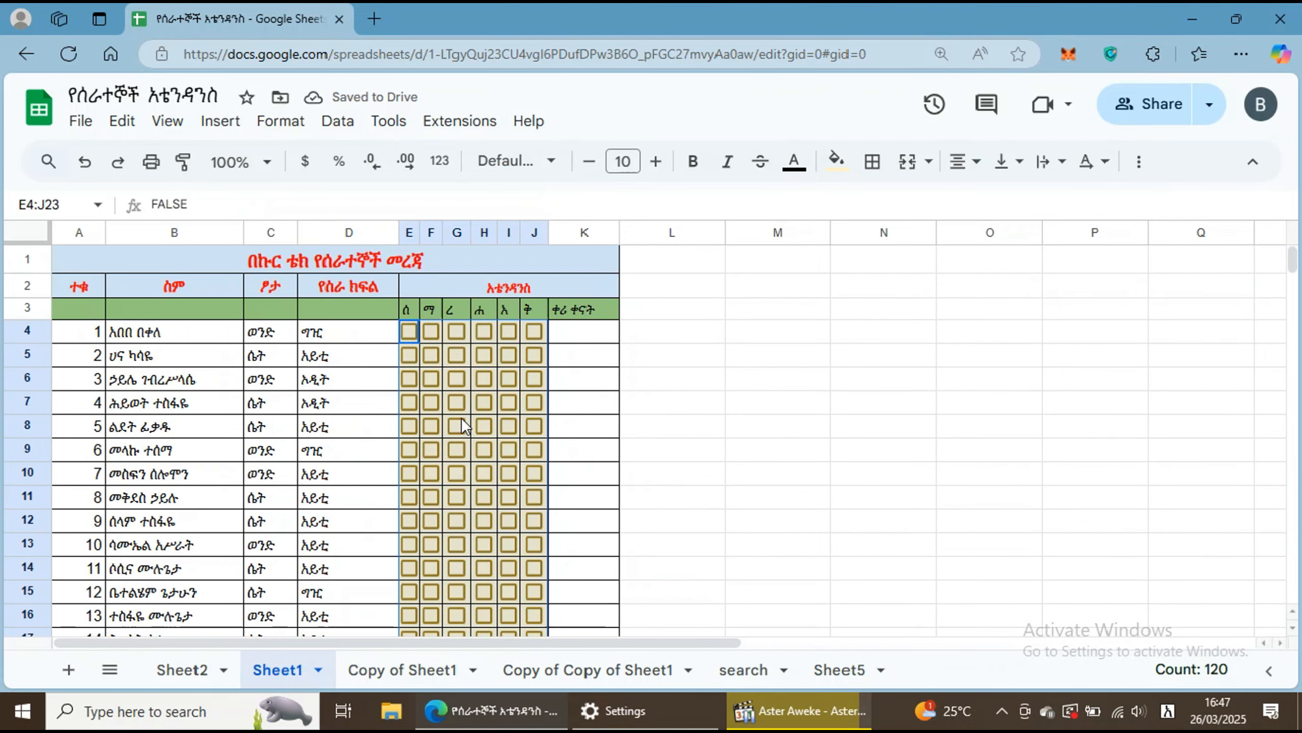
Try out the first employee's checkboxes in E4, F4 and G4 by ticking them and clearing them again
left_click(409, 332)
left_click(410, 332)
left_click(431, 331)
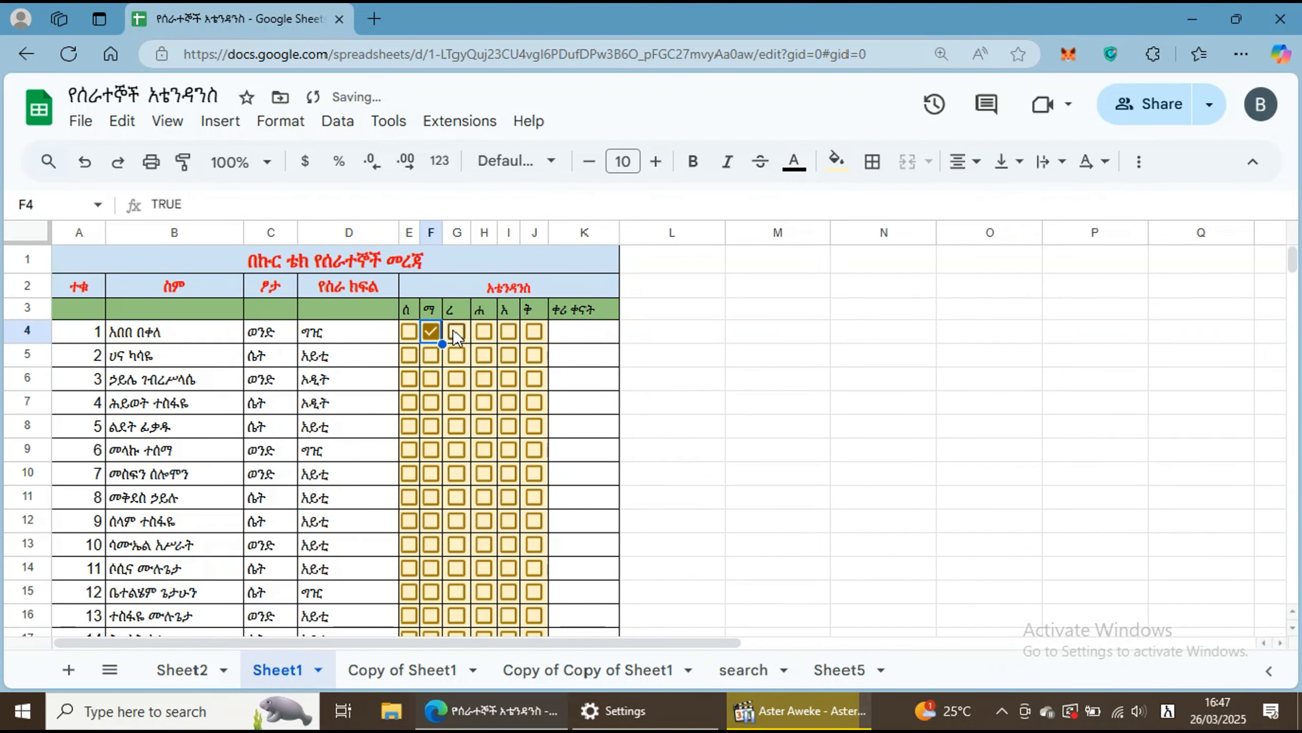
left_click(456, 331)
left_click(408, 332)
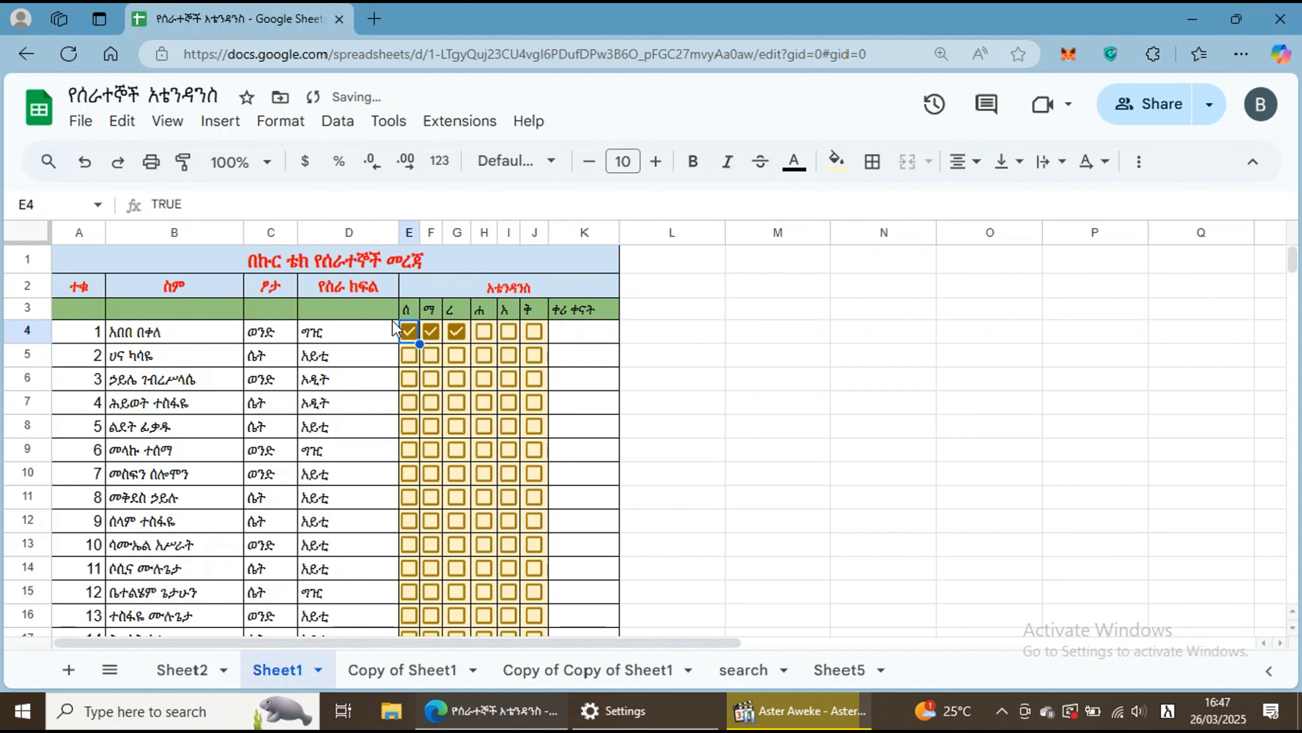
left_click(409, 331)
left_click(431, 332)
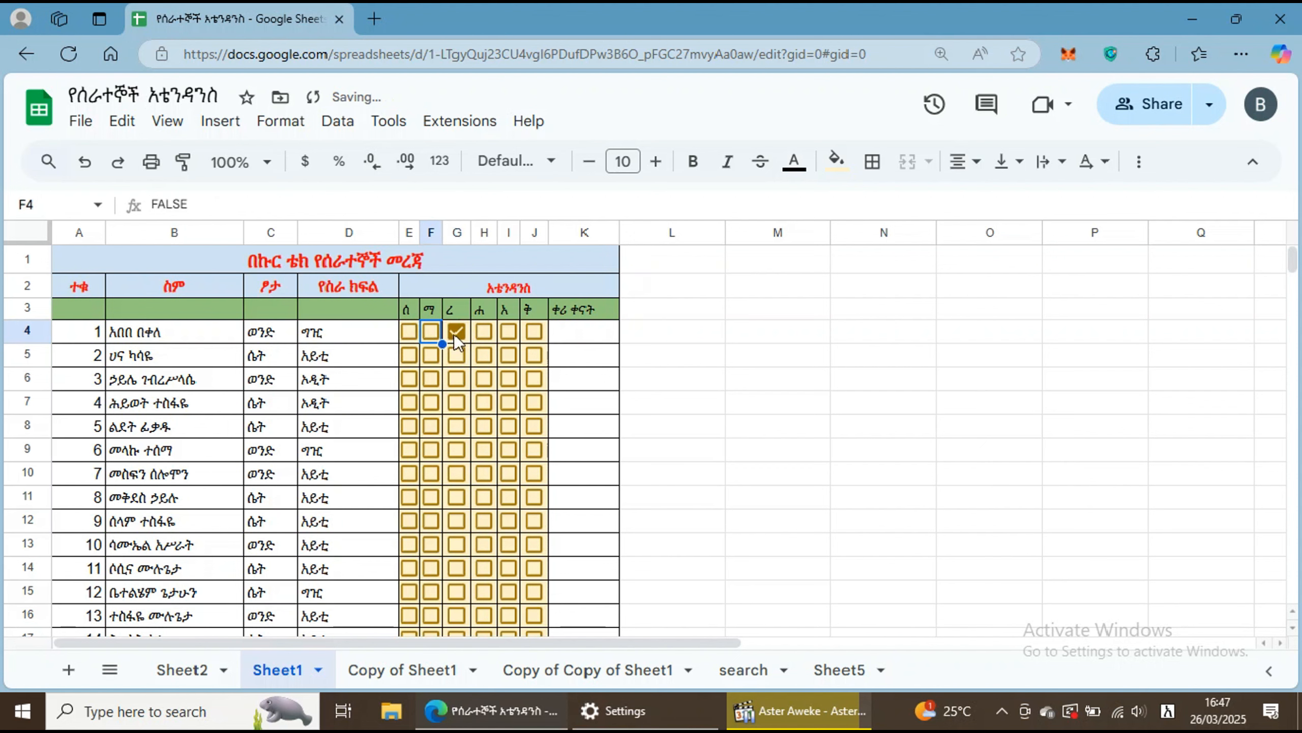
left_click(458, 333)
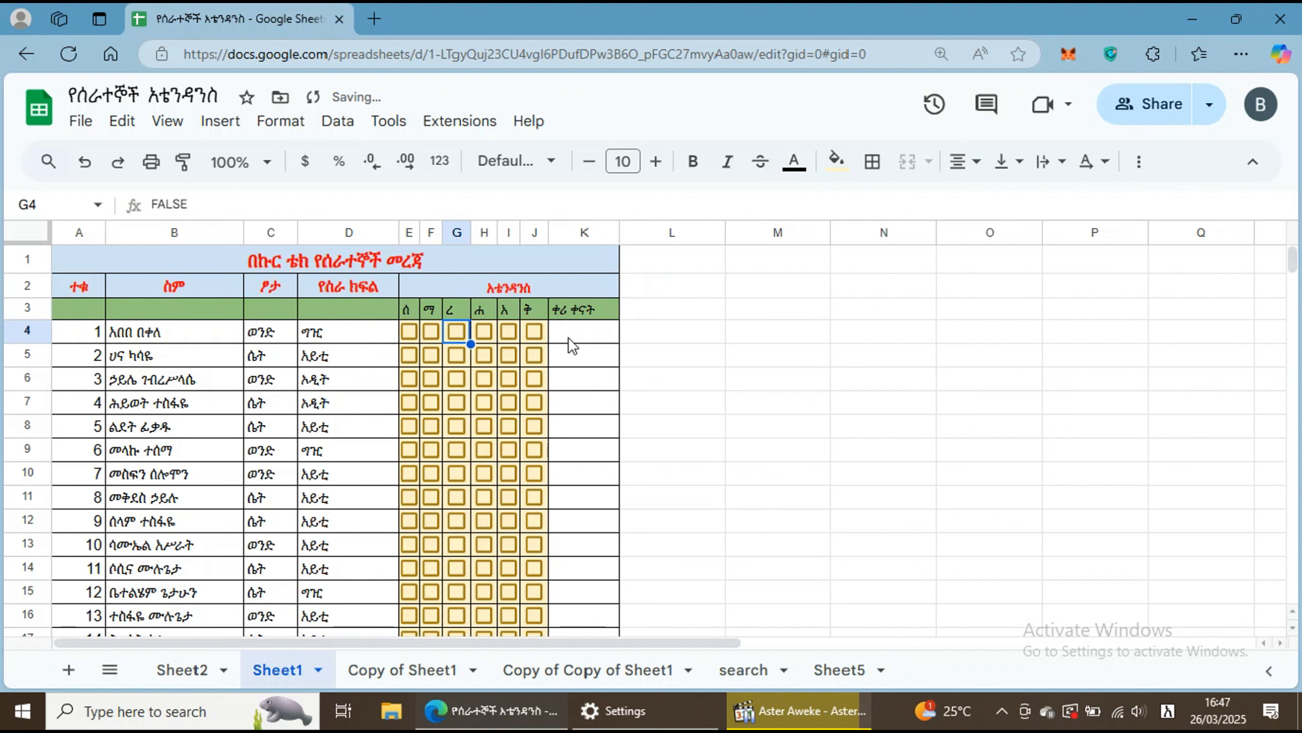
scroll(576, 348, "down", 3)
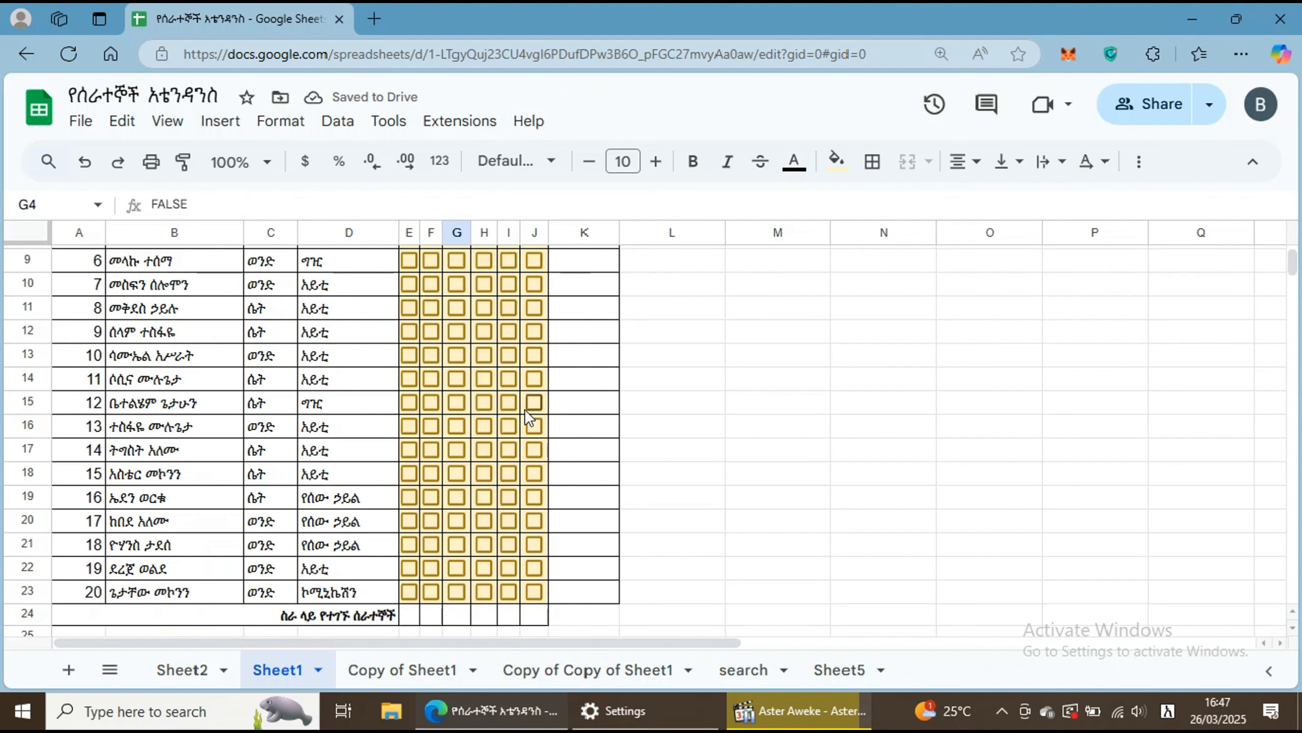
scroll(590, 341, "up", 3)
scroll(513, 452, "down", 3)
scroll(512, 452, "up", 3)
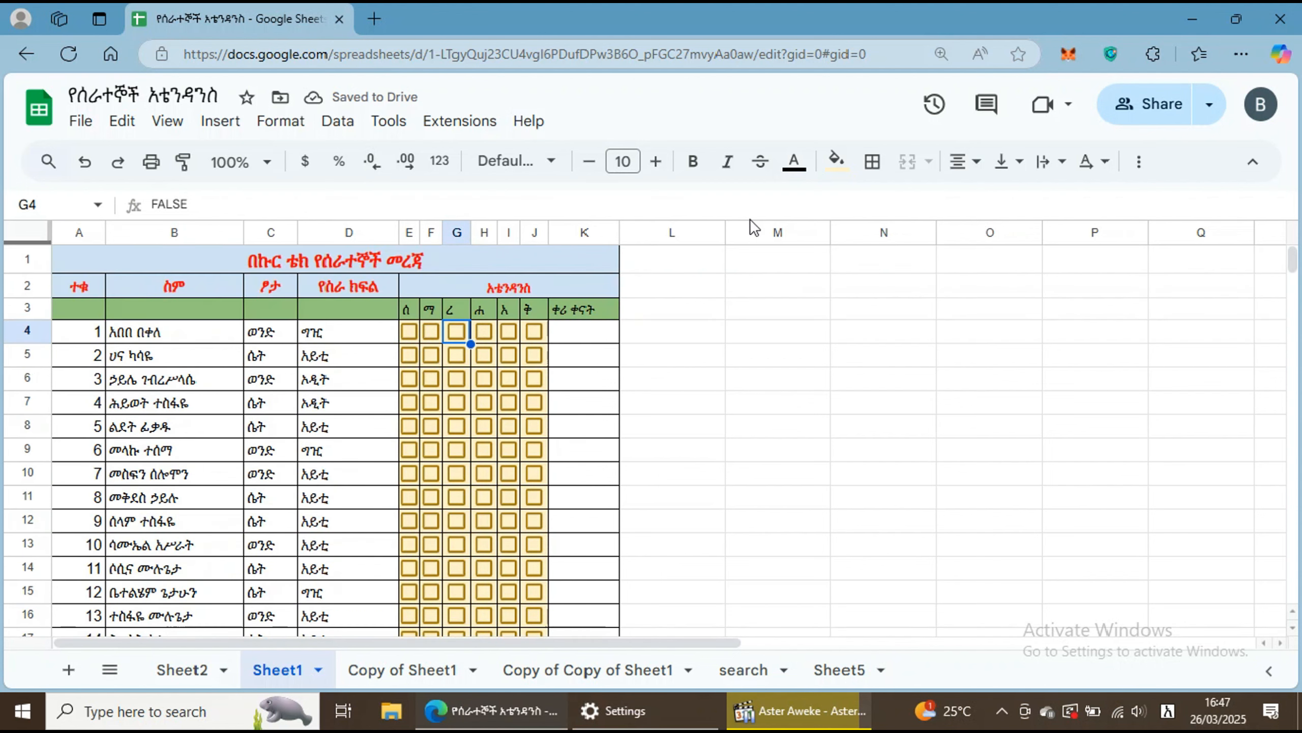
Tick the first employee's first-day checkbox in E4 as a demonstration and clear it again
left_click(596, 334)
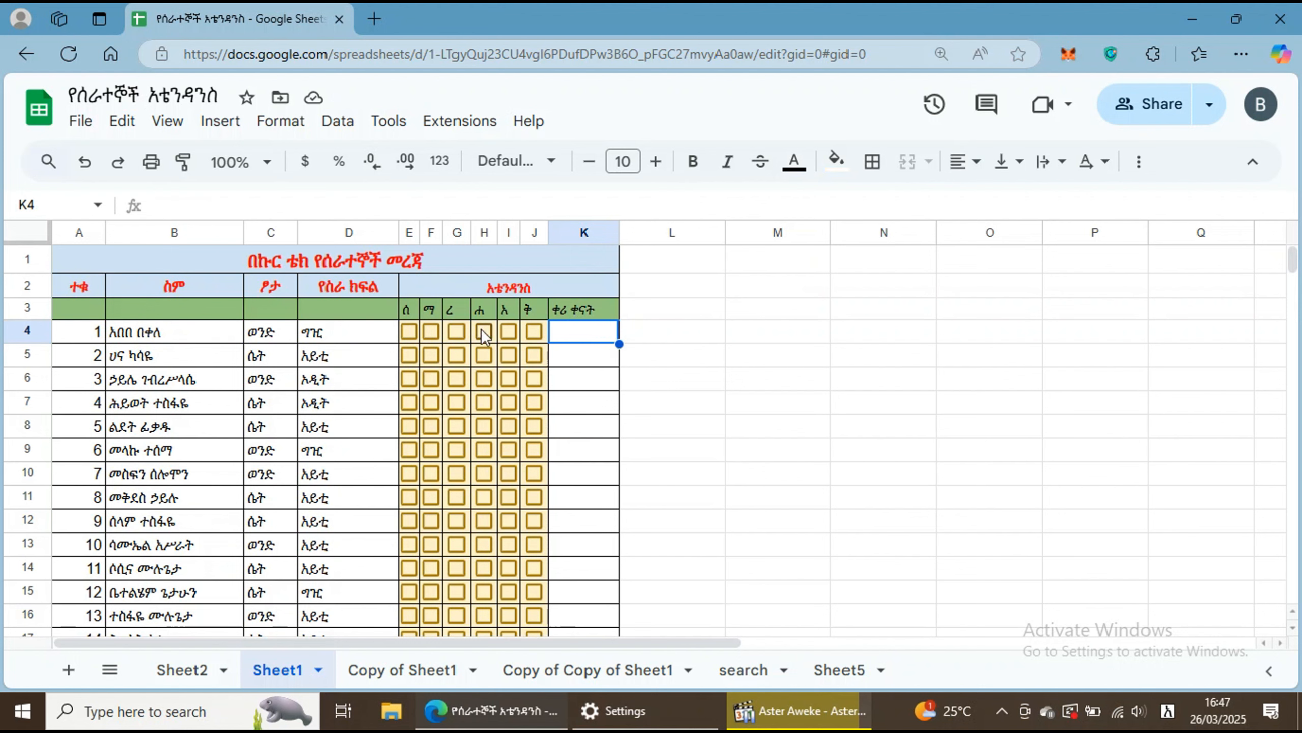
left_click(408, 331)
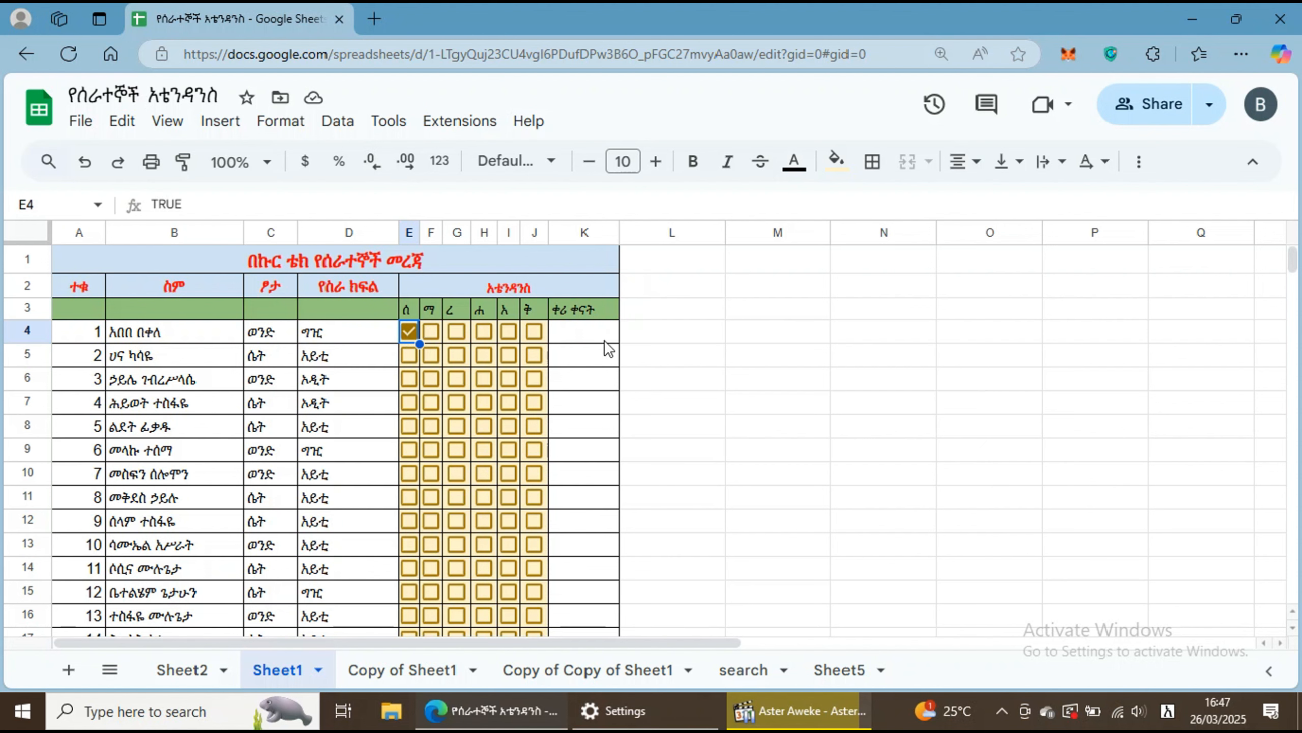
left_click(409, 331)
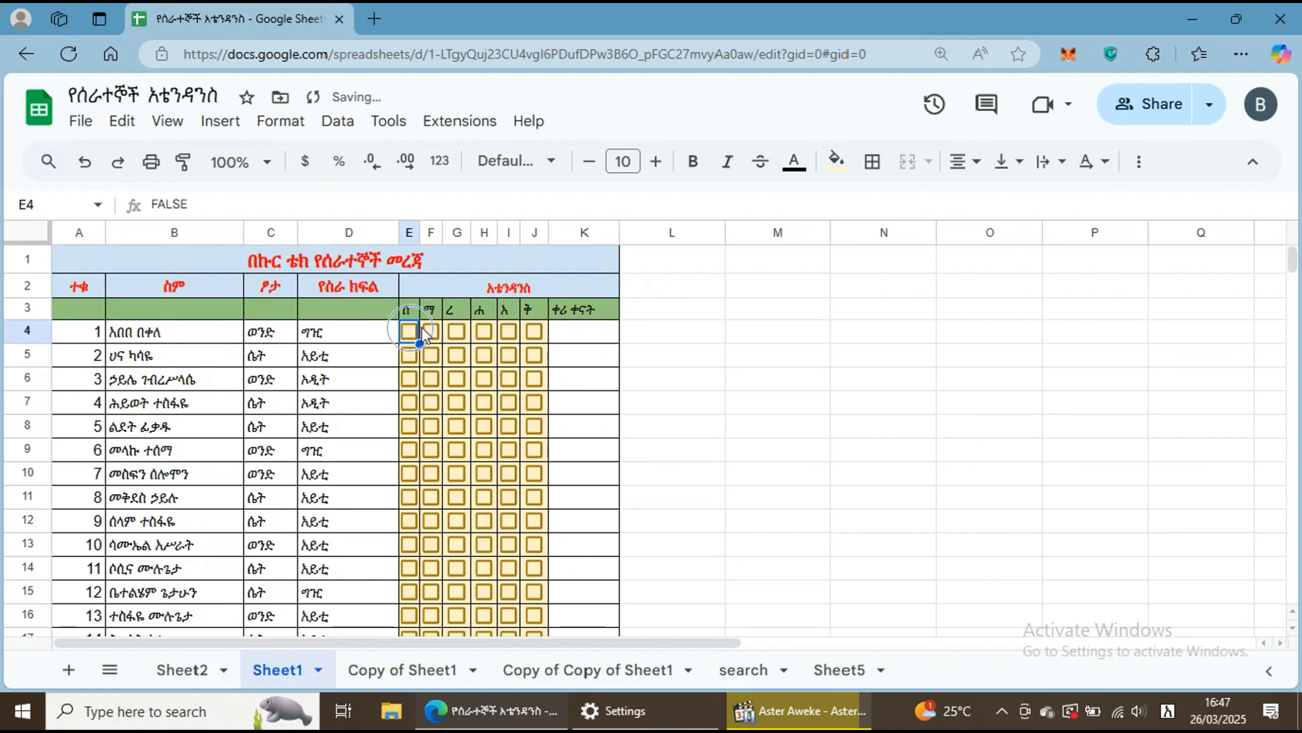
Begin a COUNTIF formula in K4, the first employee's absent-days cell, with E4:J4 as its range
left_click(572, 334)
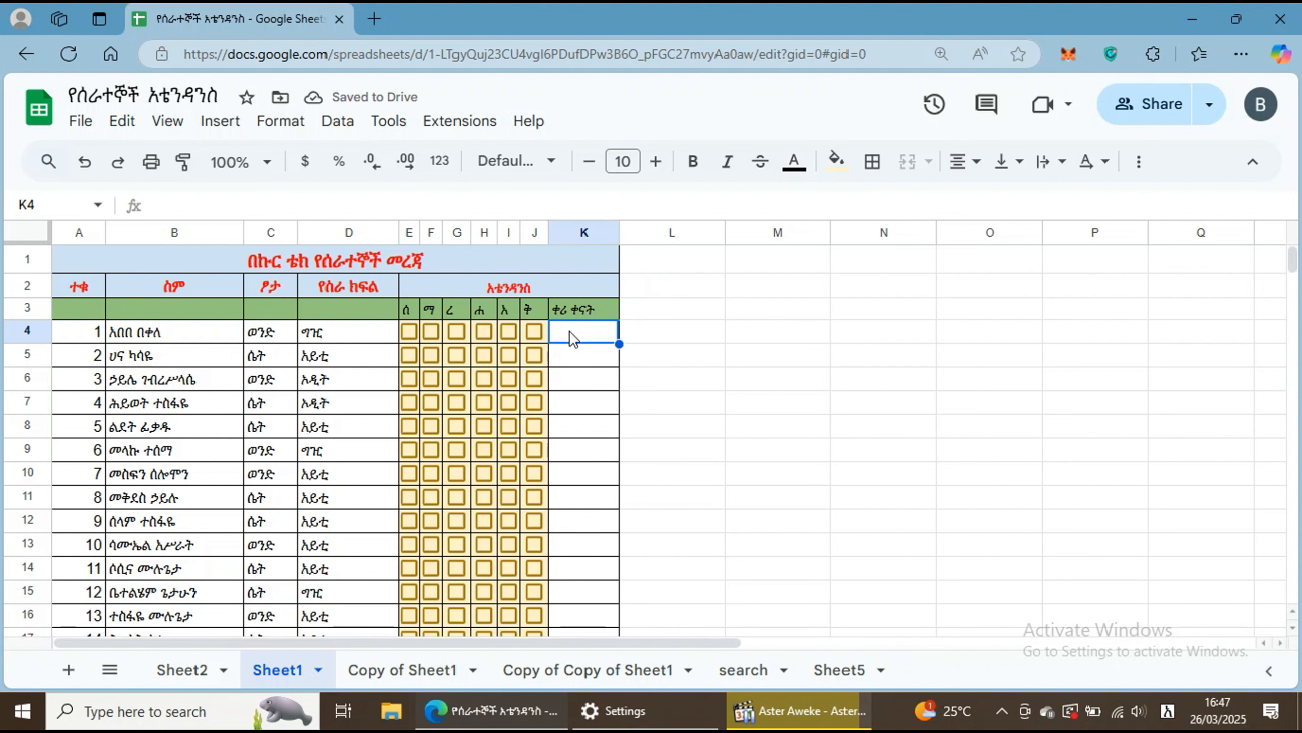
double_click(574, 331)
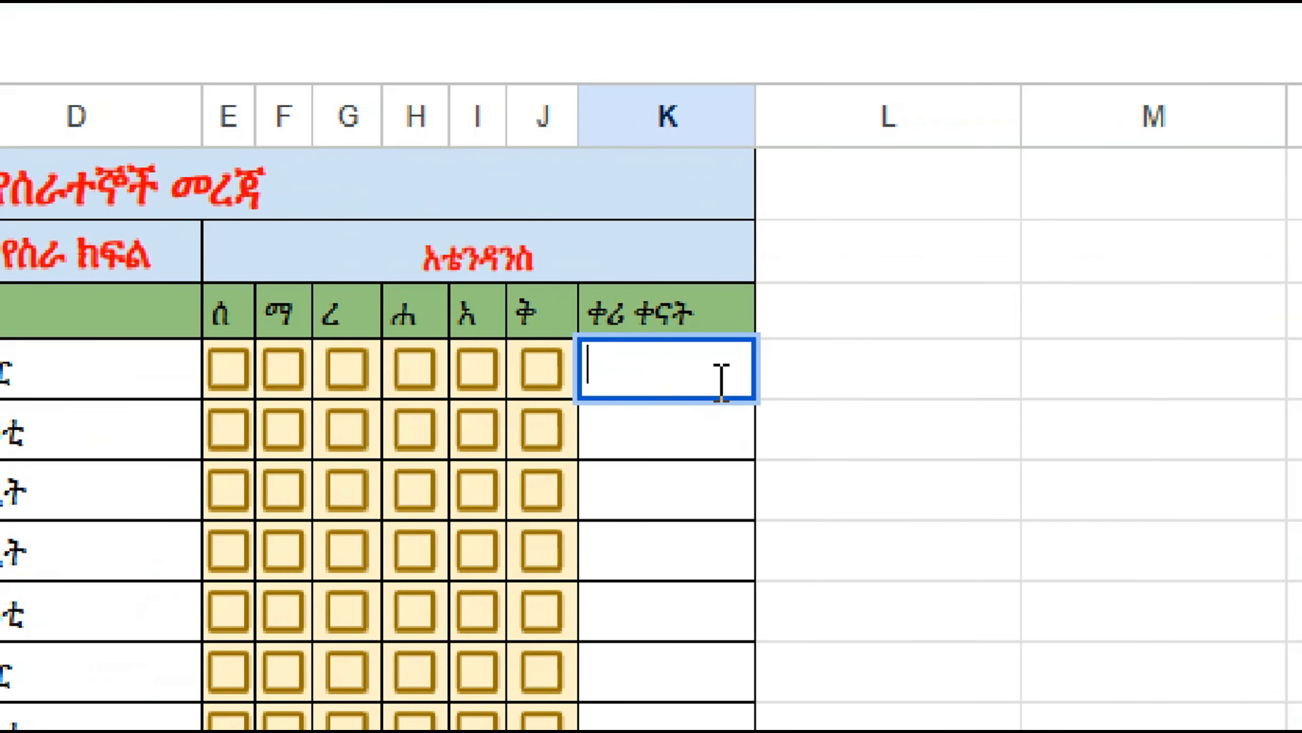
type("=")
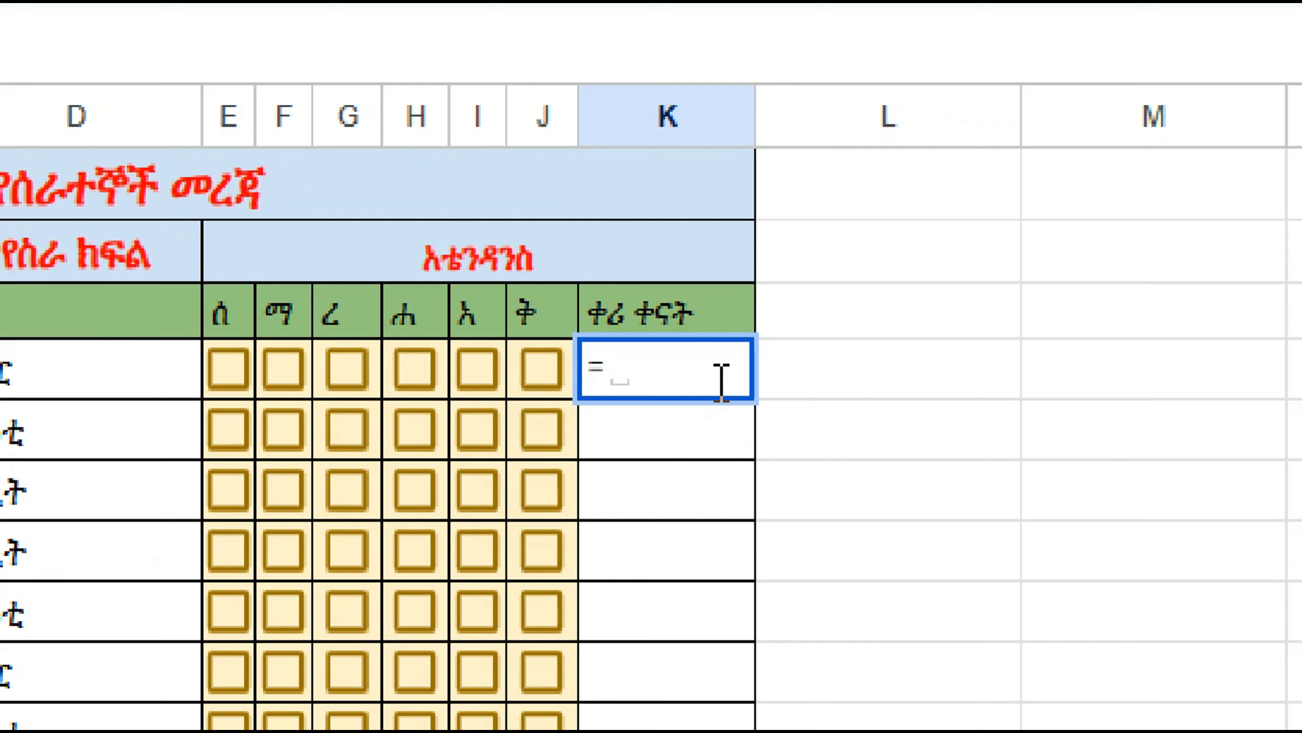
key("BackSpace")
type("=cou")
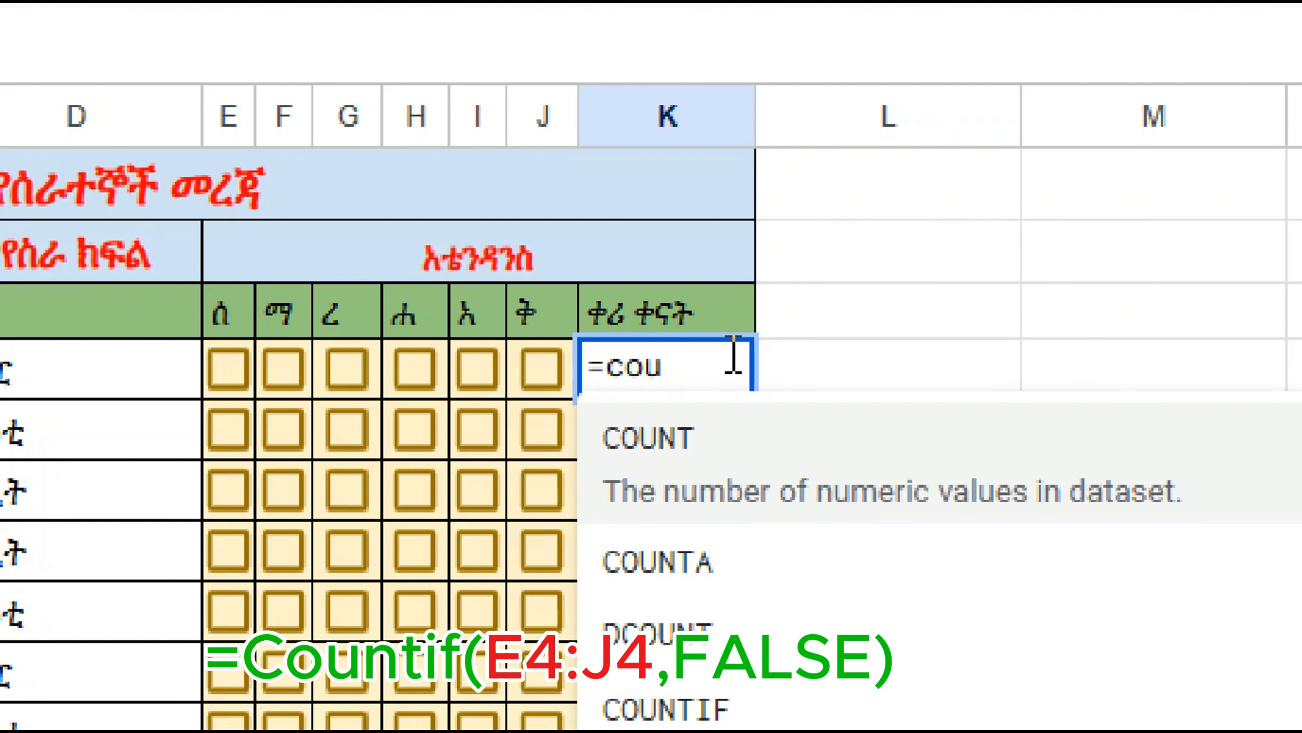
type("ntif")
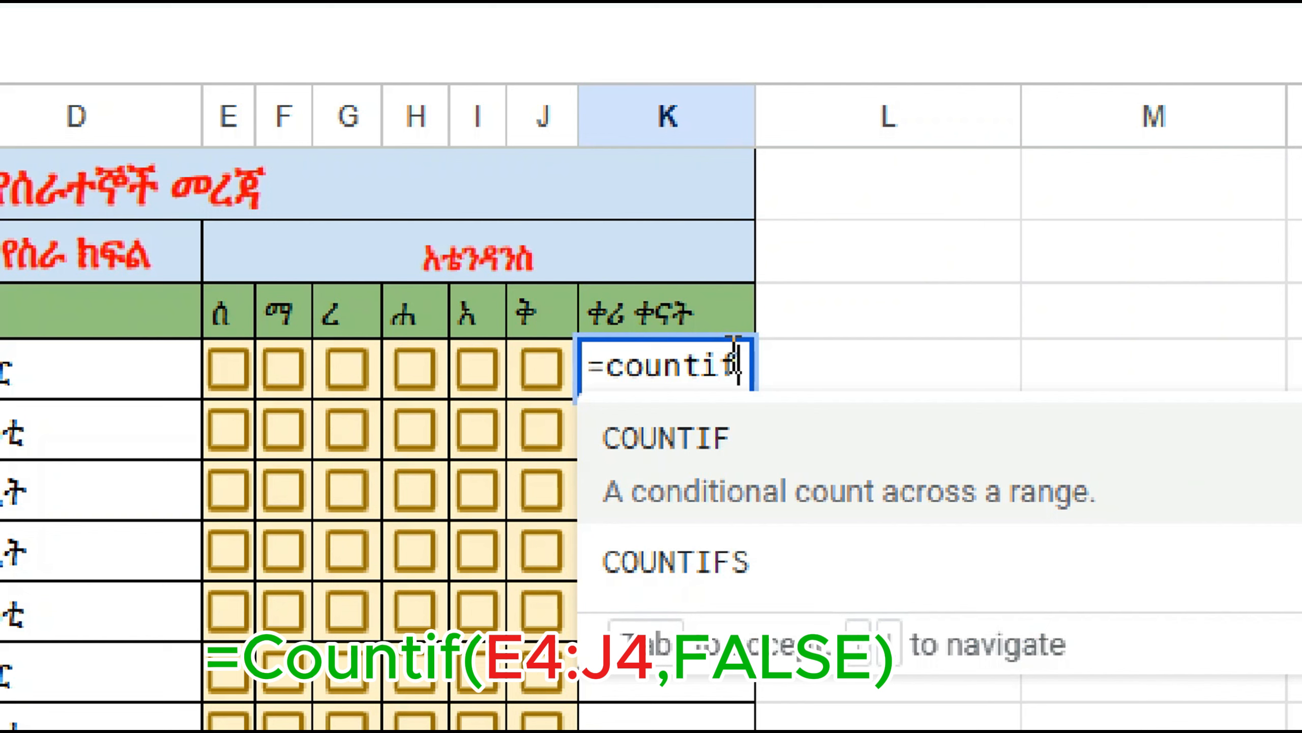
left_click(701, 440)
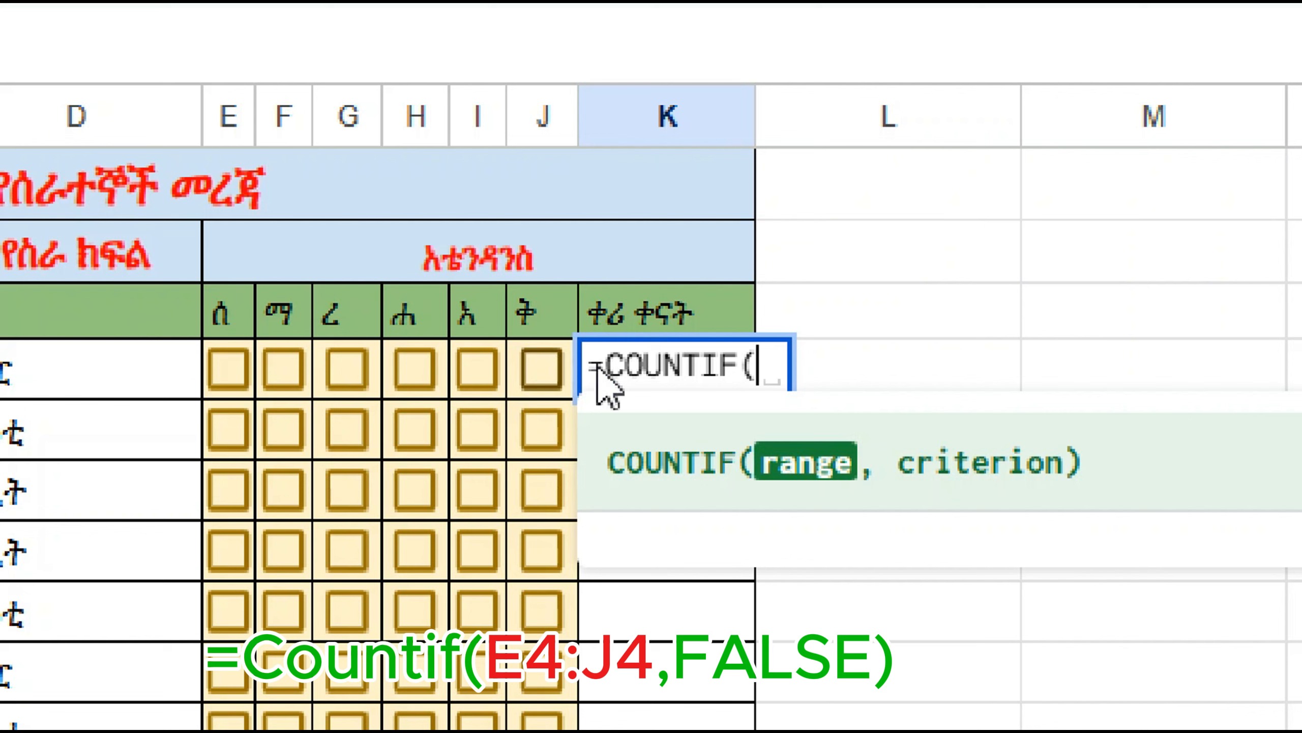
left_click_drag(199, 377, 545, 374)
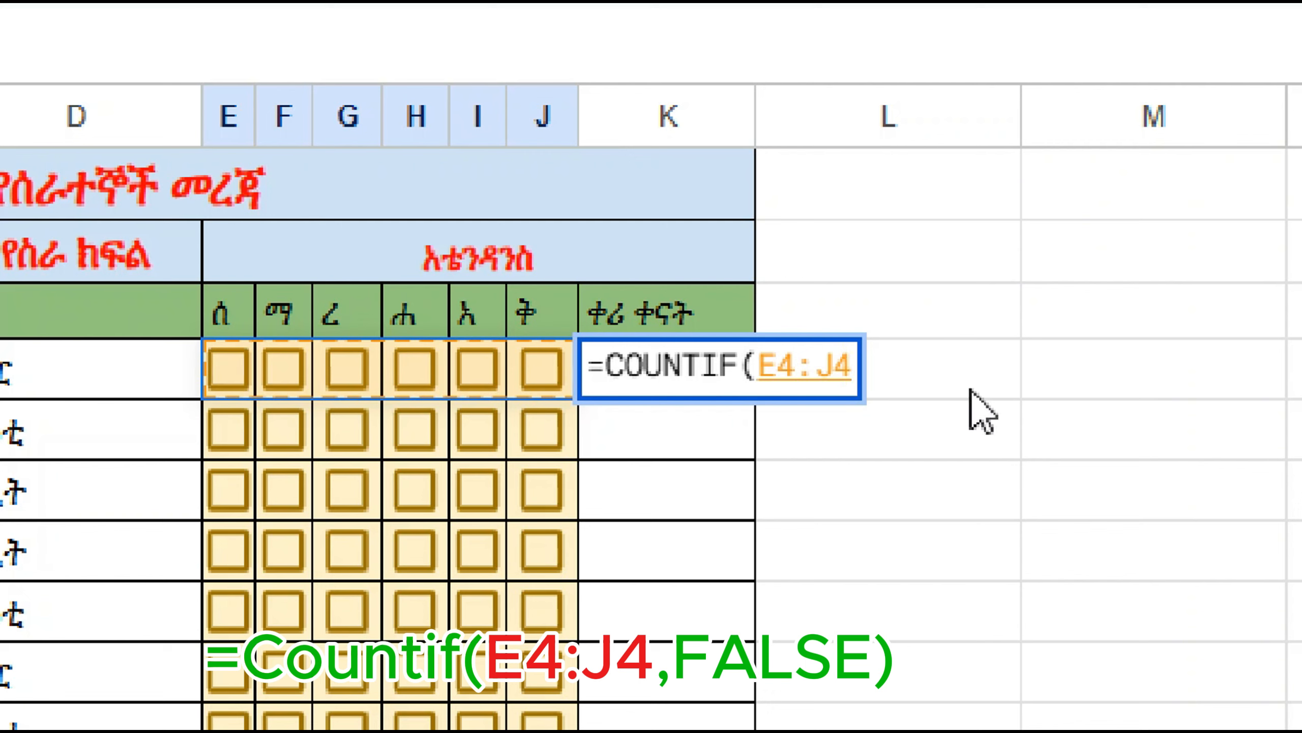
Complete the COUNTIF formula in K4 with FALSE as the criterion for the range E4:J4
type(",")
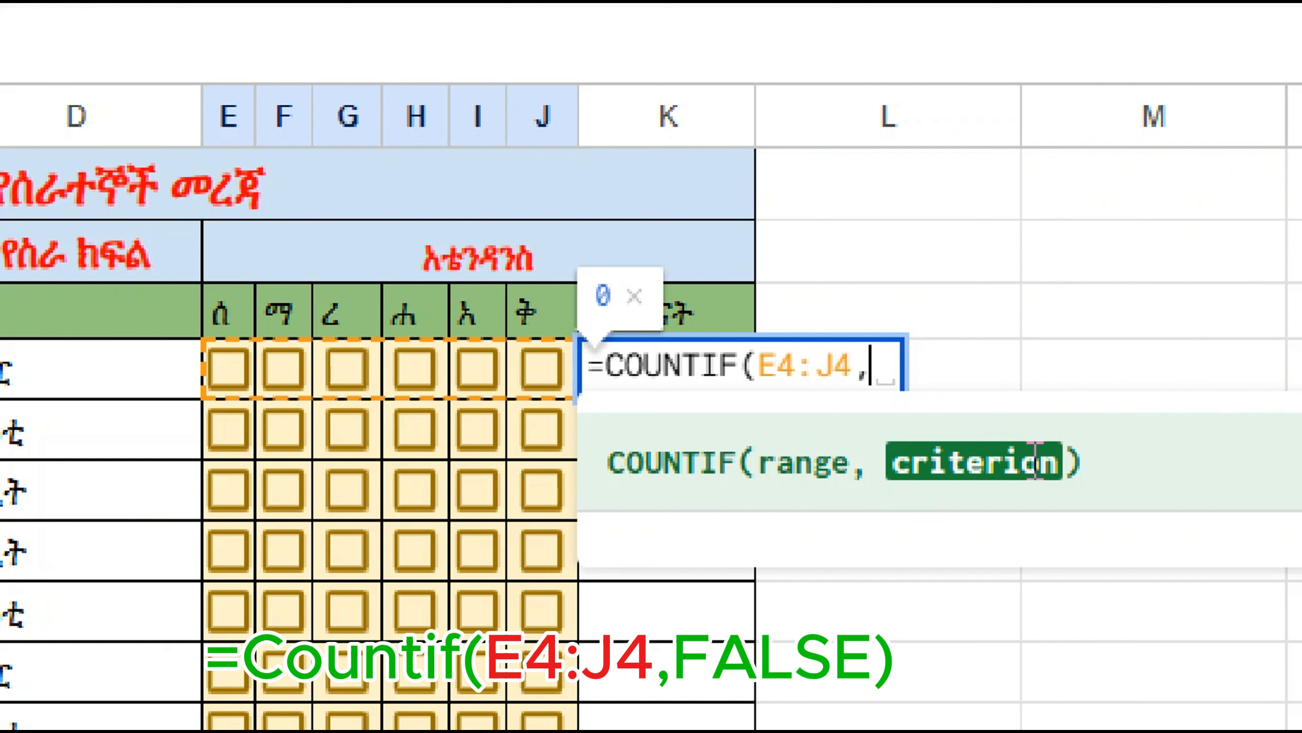
type("fd")
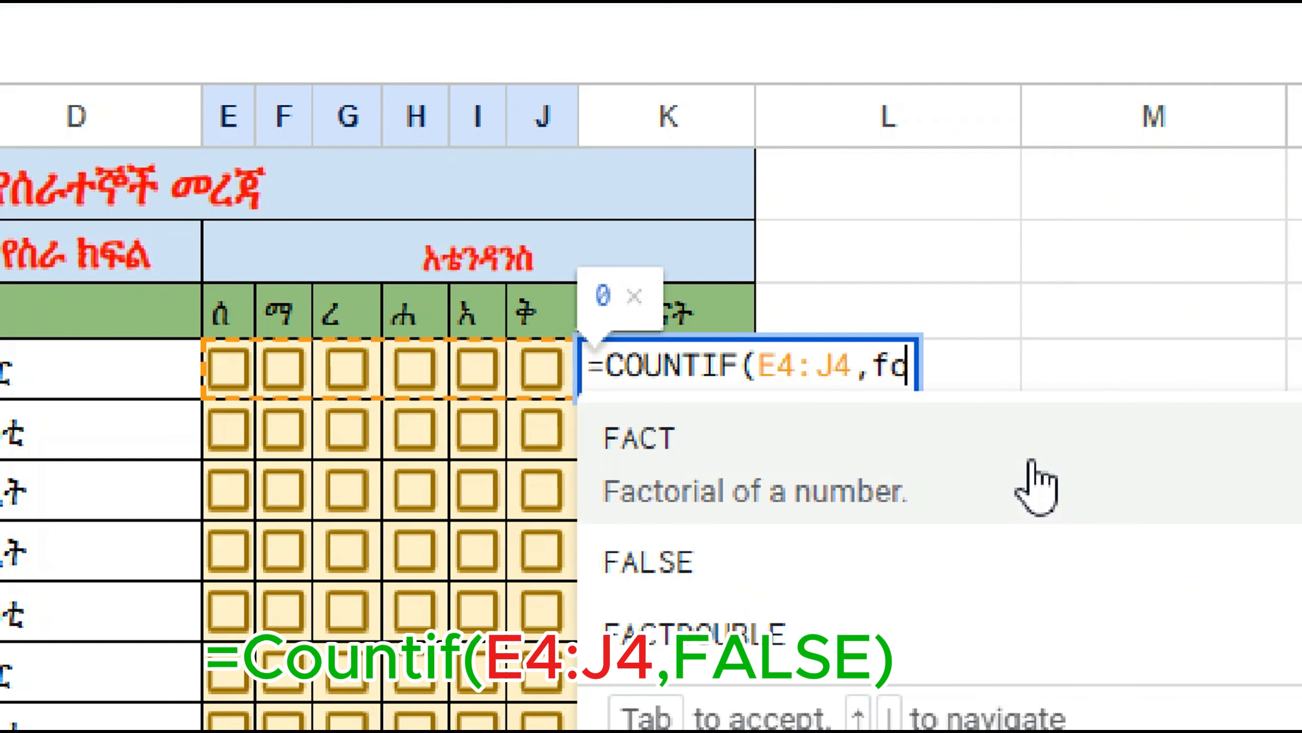
type("l")
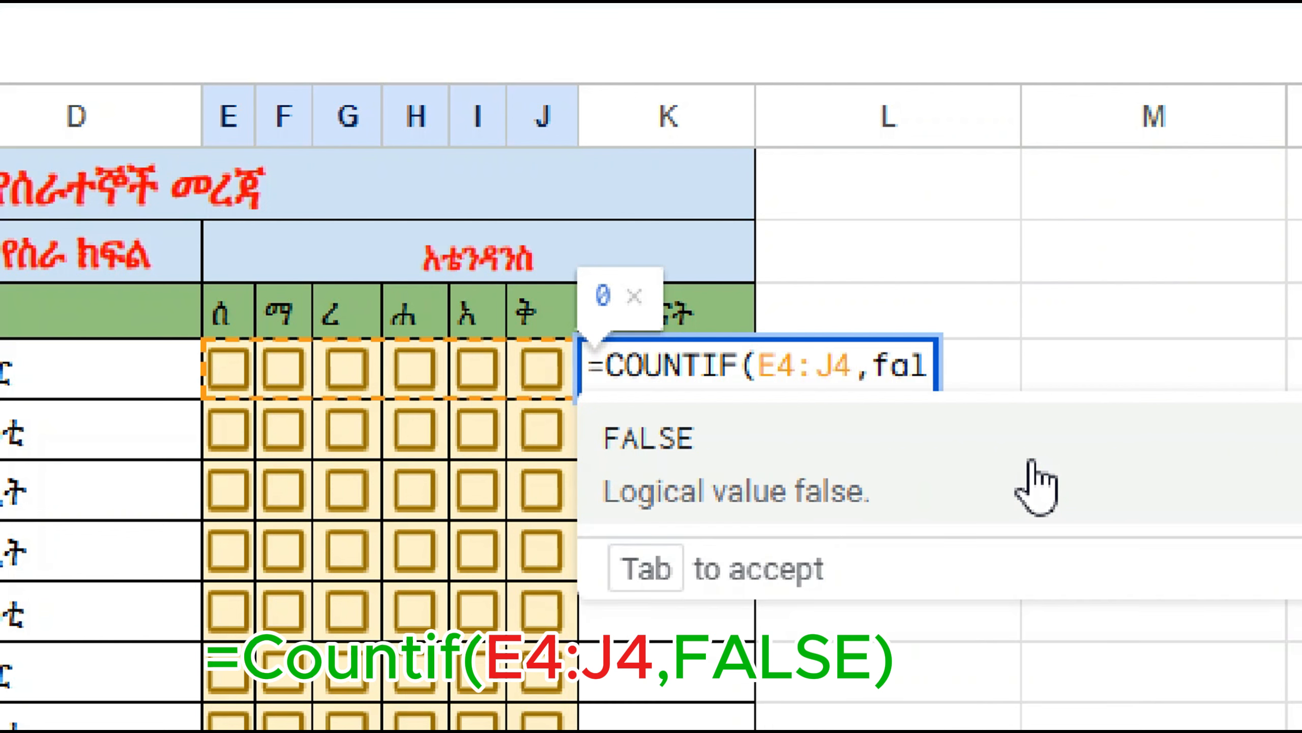
type("s")
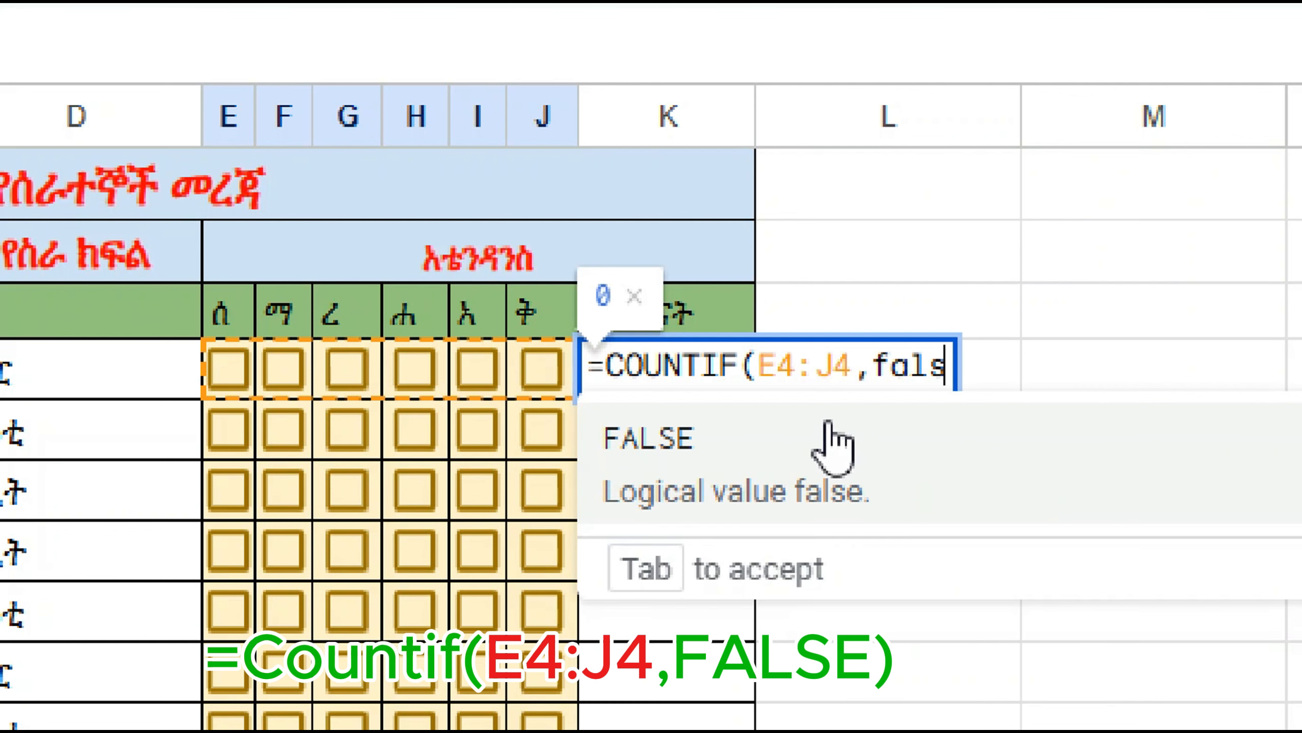
left_click(713, 457)
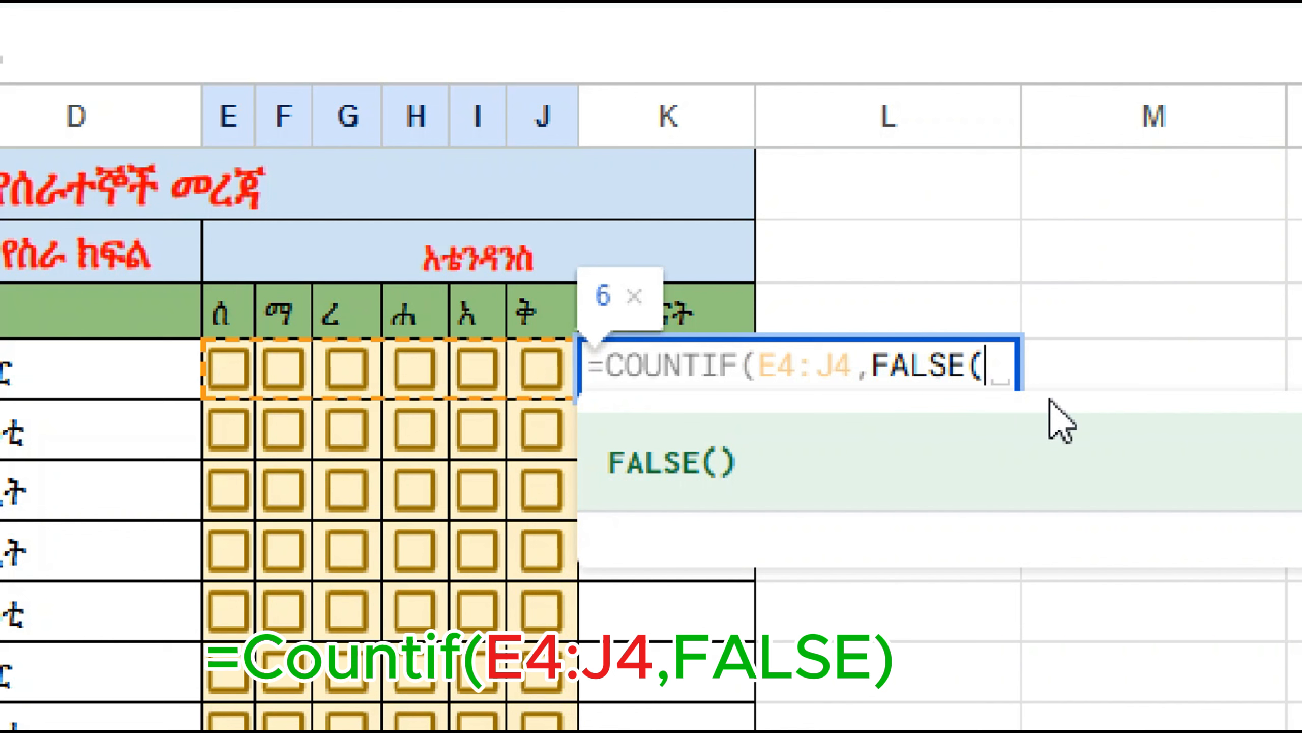
key("BackSpace")
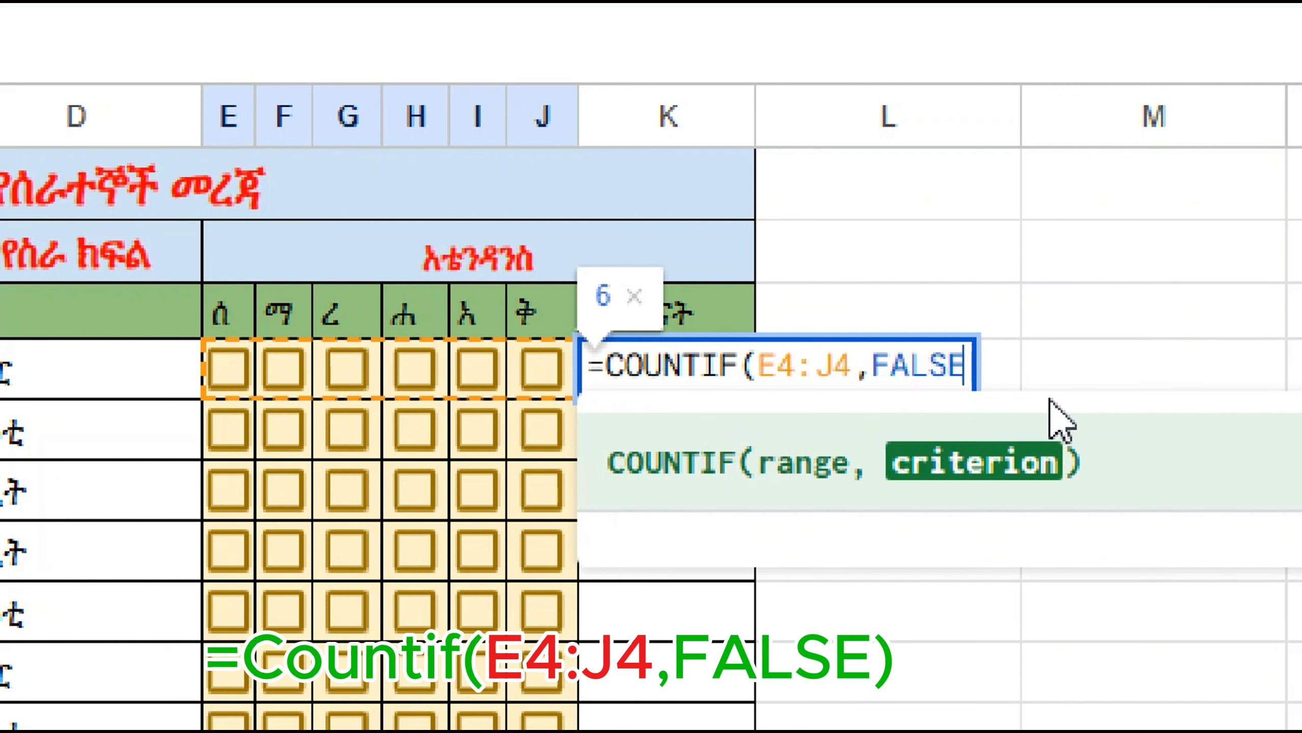
type(")")
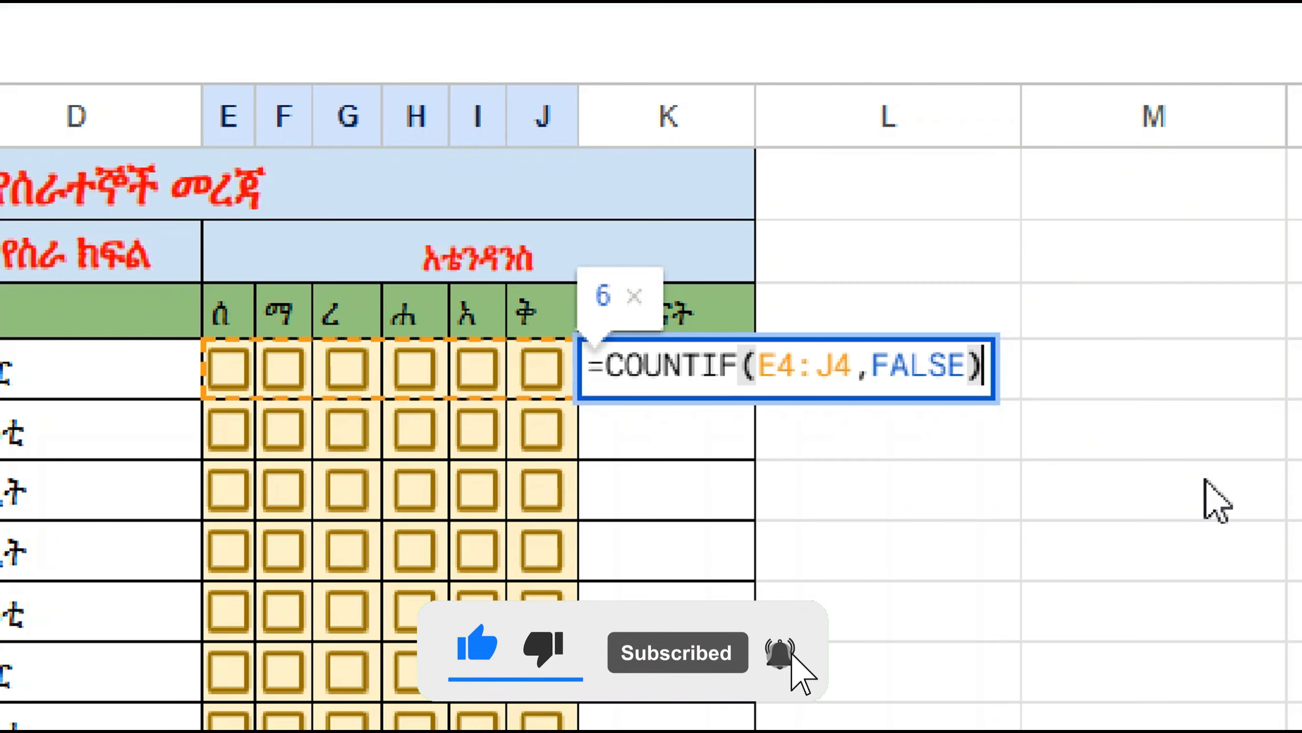
key("Return")
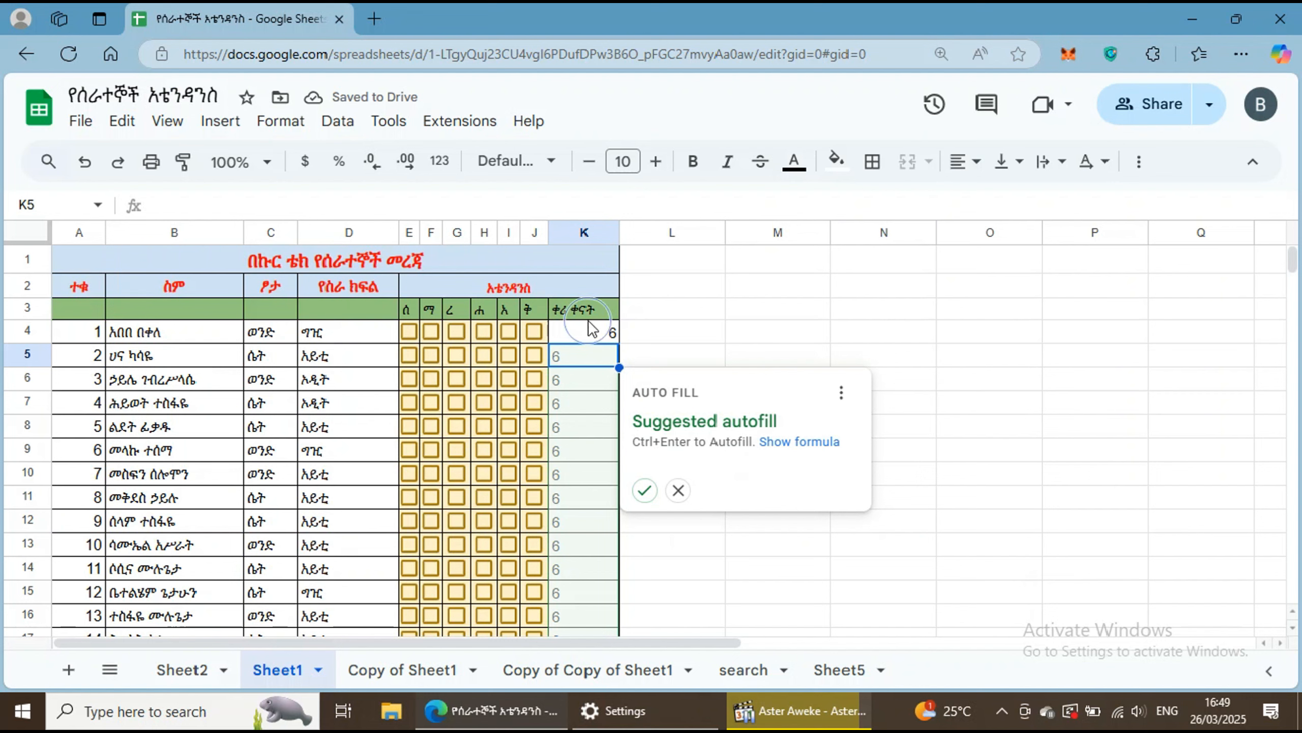
Copy the COUNTIF formula from K4 down the absent-days column for all the other employees
left_click(588, 316)
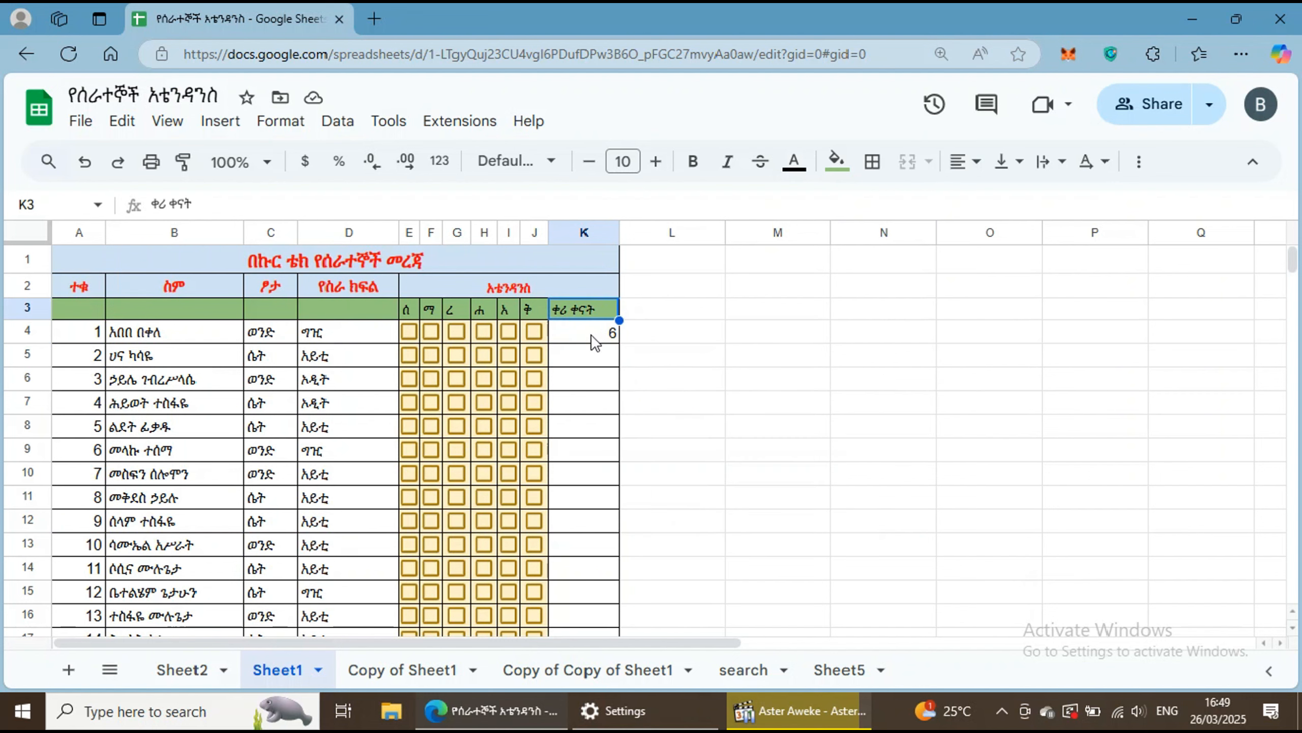
left_click(603, 332)
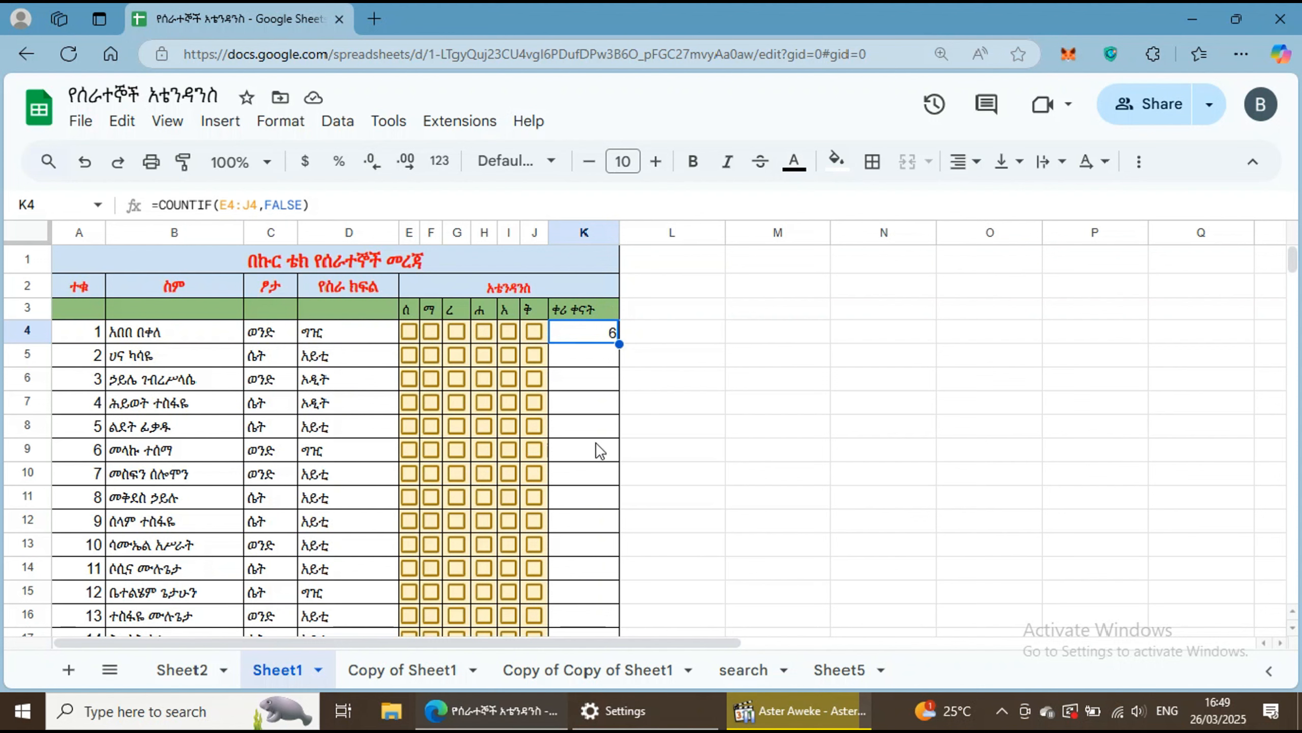
double_click(619, 344)
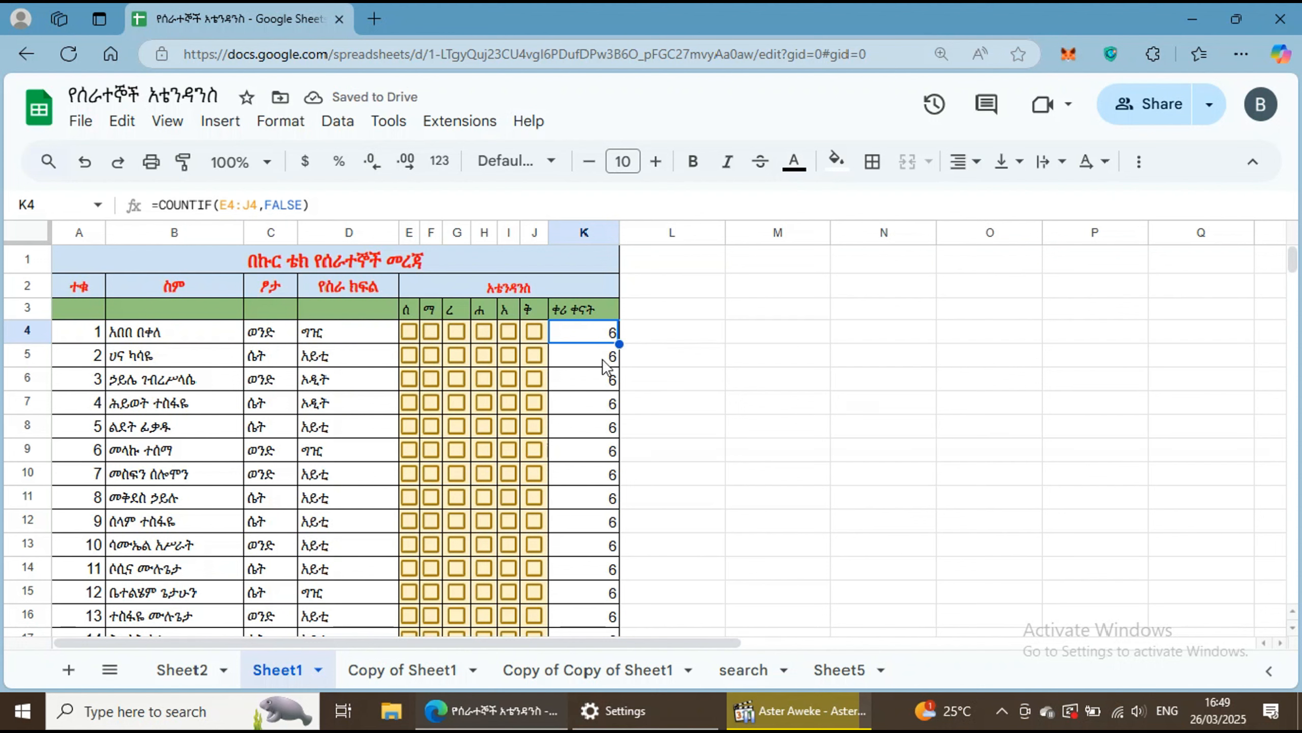
Tick the first employee's attendance checkboxes for the first five days, E4 through I4
left_click(414, 333)
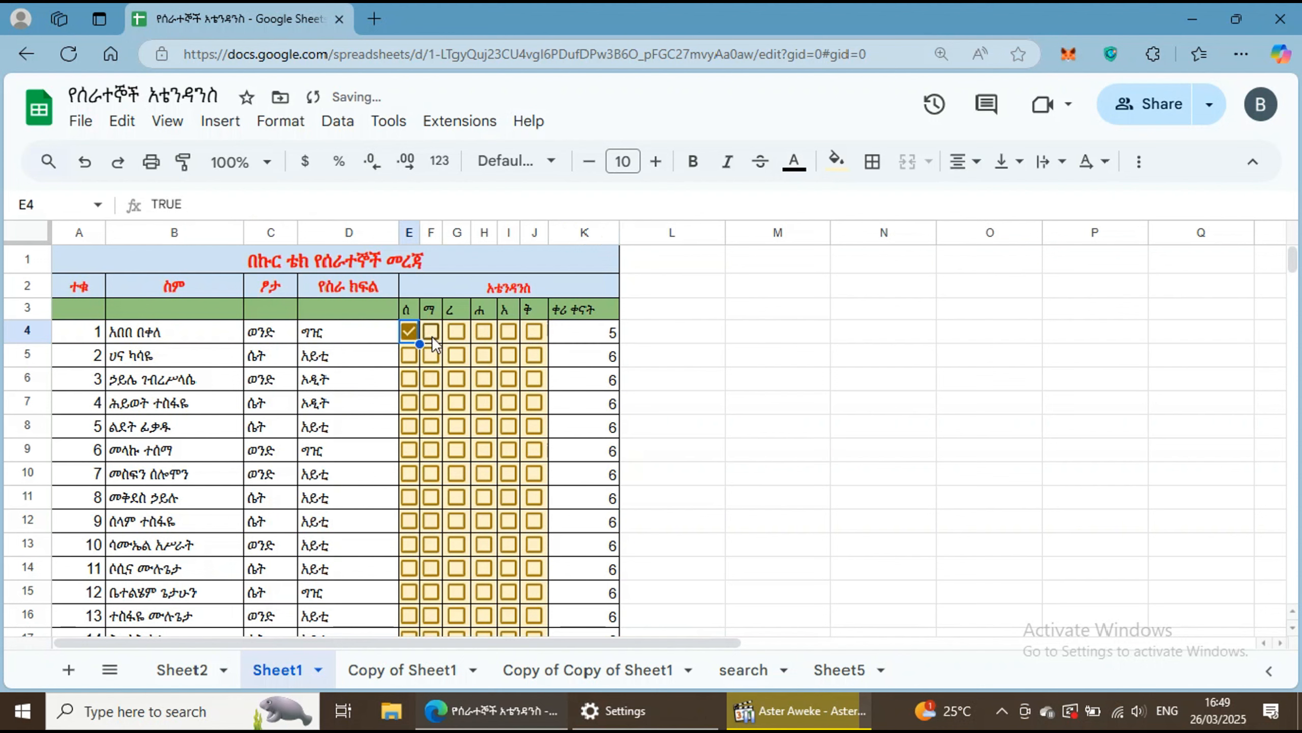
left_click(431, 333)
left_click(458, 333)
left_click(483, 332)
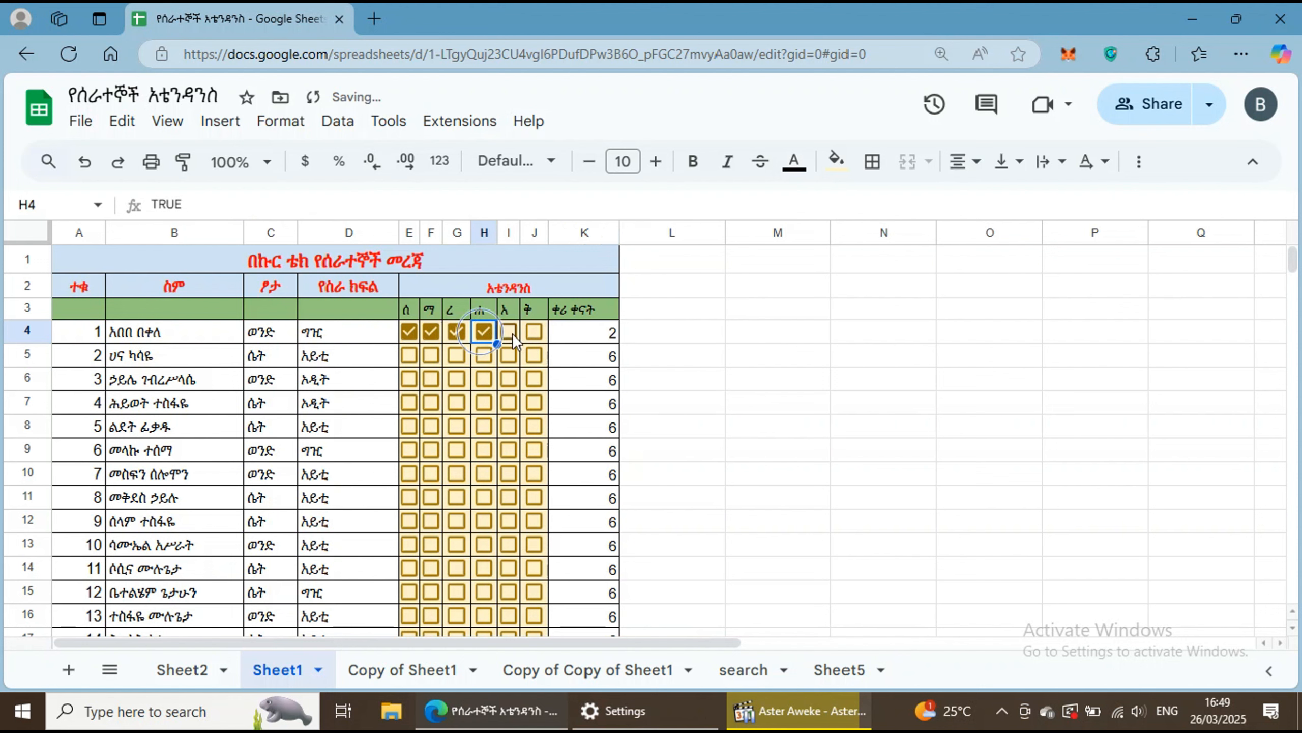
left_click(510, 332)
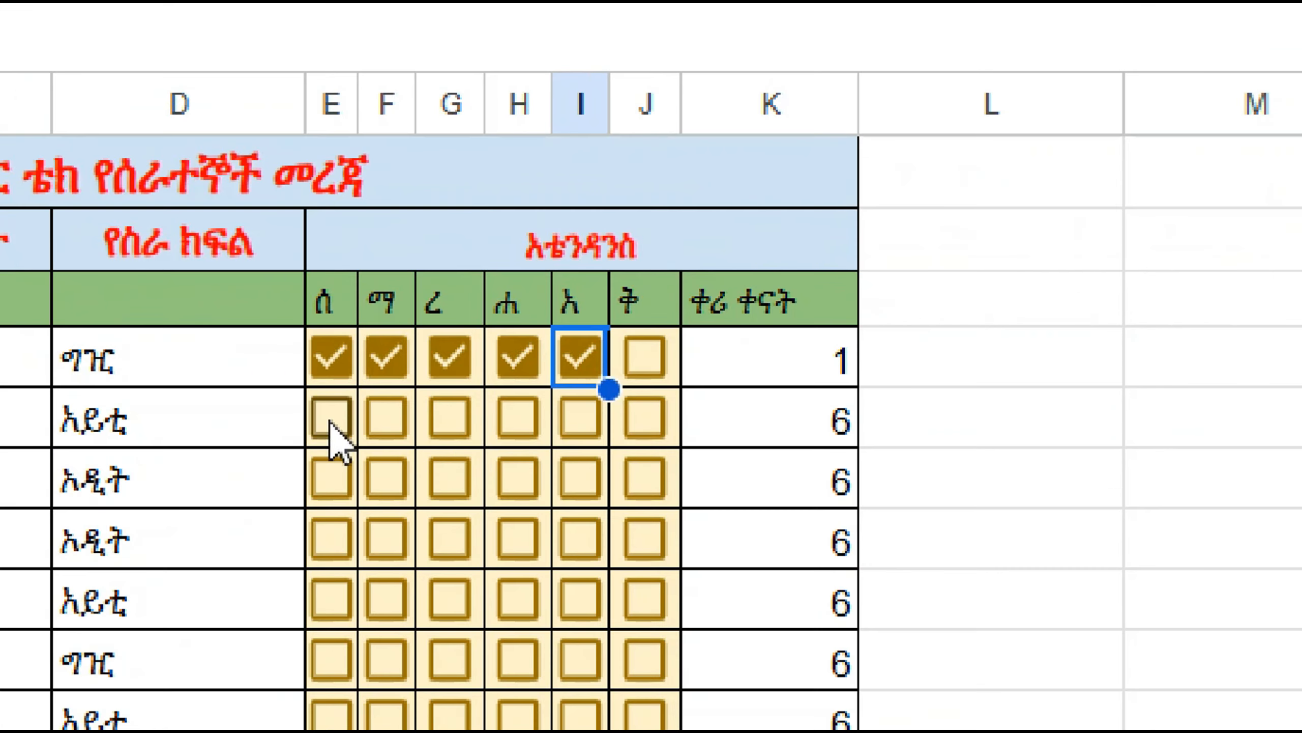
Tick all six of the second employee's checkboxes in E5:J5 and the first employee's last-day checkbox in J4
left_click(412, 354)
left_click(386, 418)
left_click(464, 417)
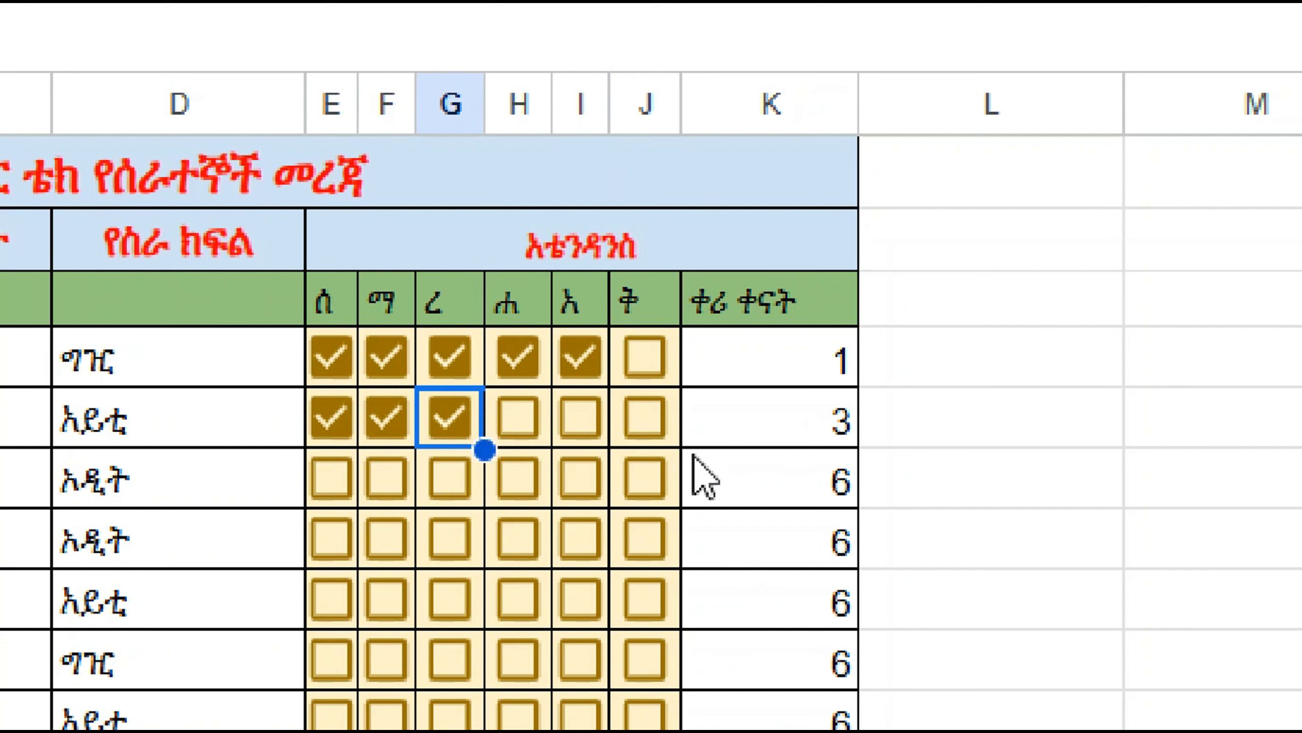
left_click(539, 426)
left_click(575, 418)
left_click(649, 426)
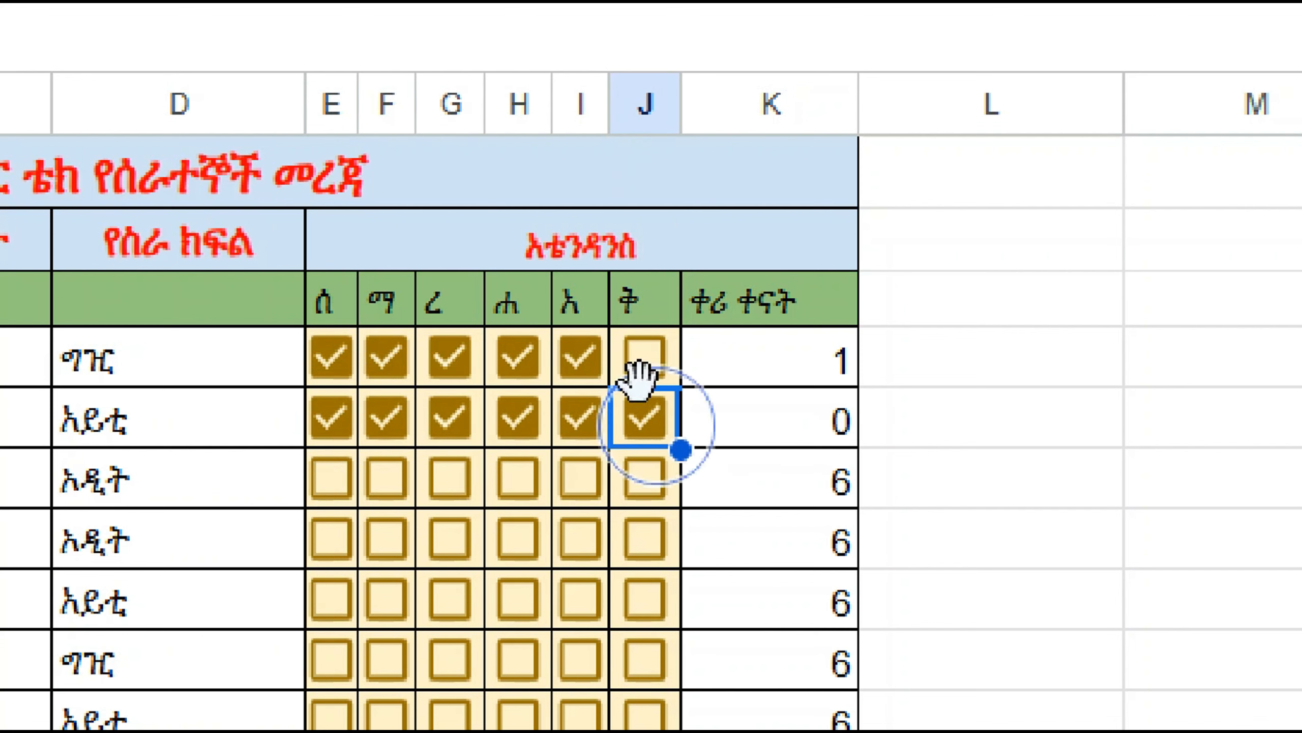
left_click(661, 366)
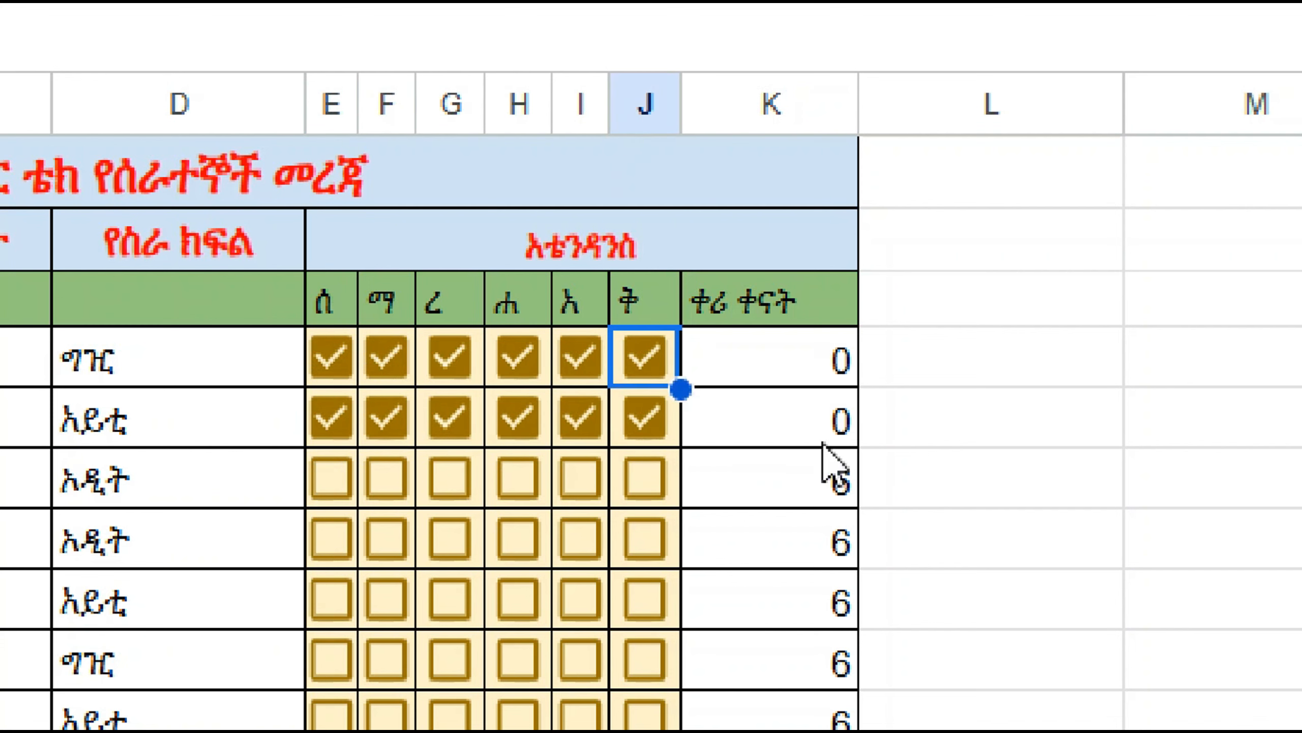
Clear the second employee's third-day checkbox in G5 and the first employee's checkboxes in G4 and H4
left_click(464, 426)
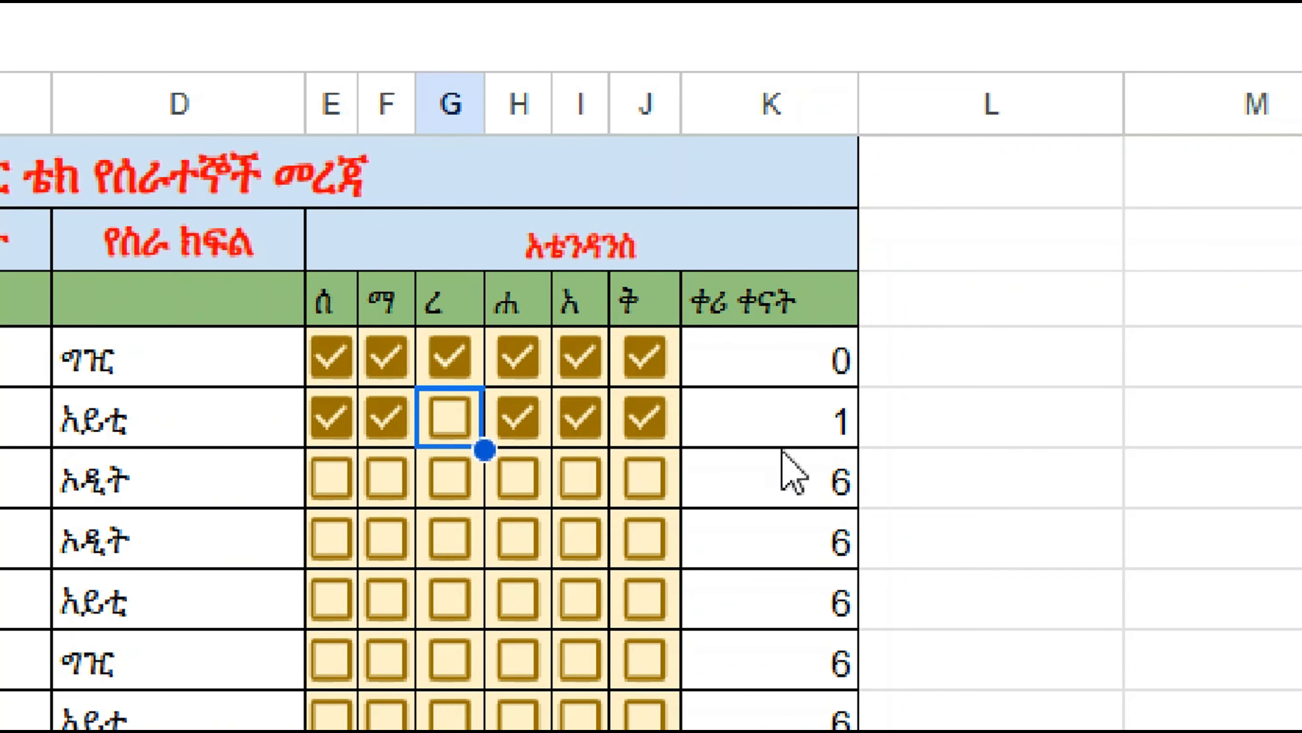
left_click(454, 375)
left_click(538, 361)
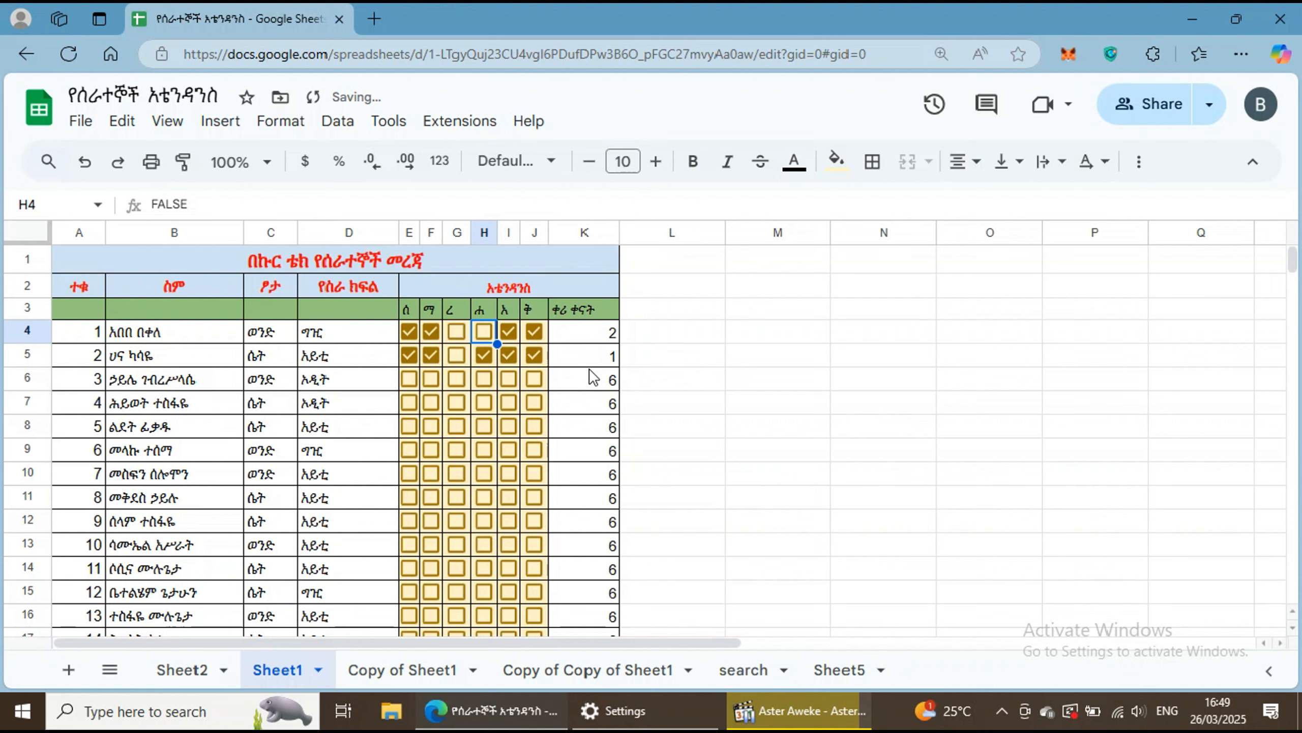
Begin a COUNTIF formula in E24, the first day's cell in the employees-present row, with E4:E23 as its range
scroll(586, 382, "down", 4)
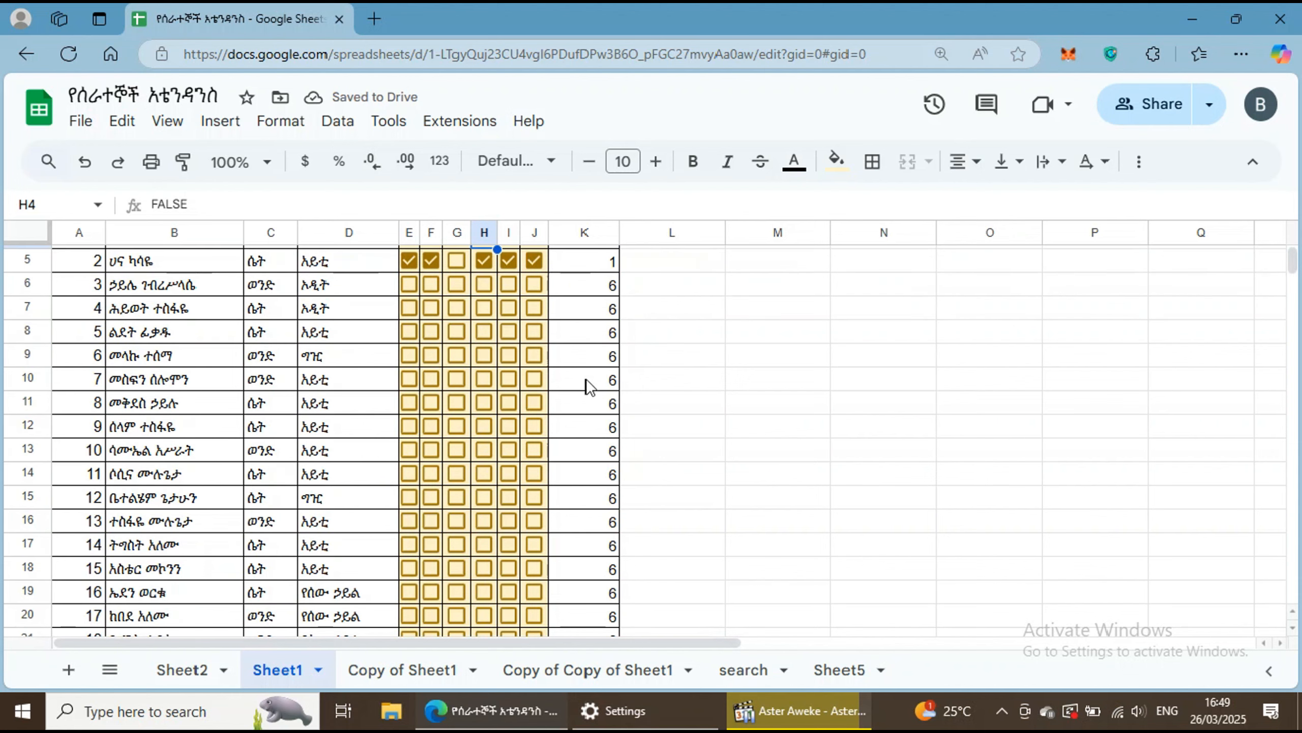
scroll(581, 382, "down", 3)
scroll(445, 369, "up", 3)
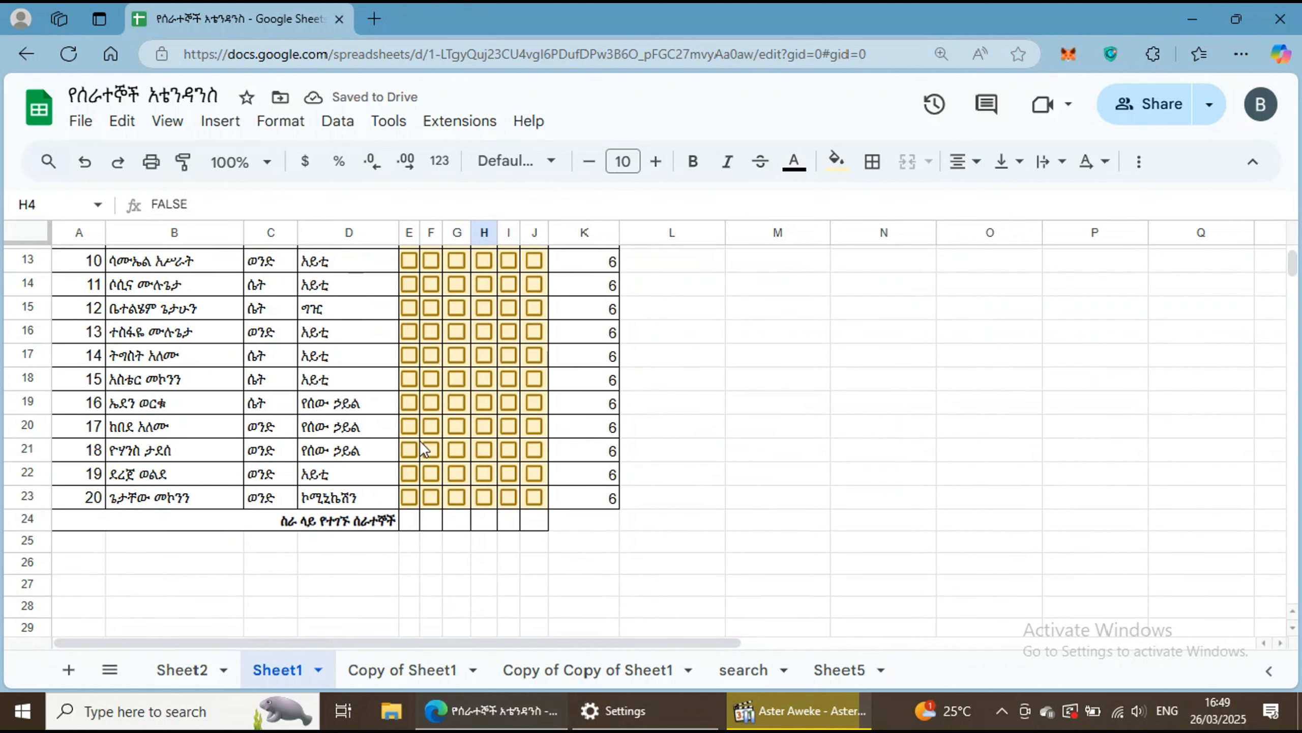
left_click(409, 521)
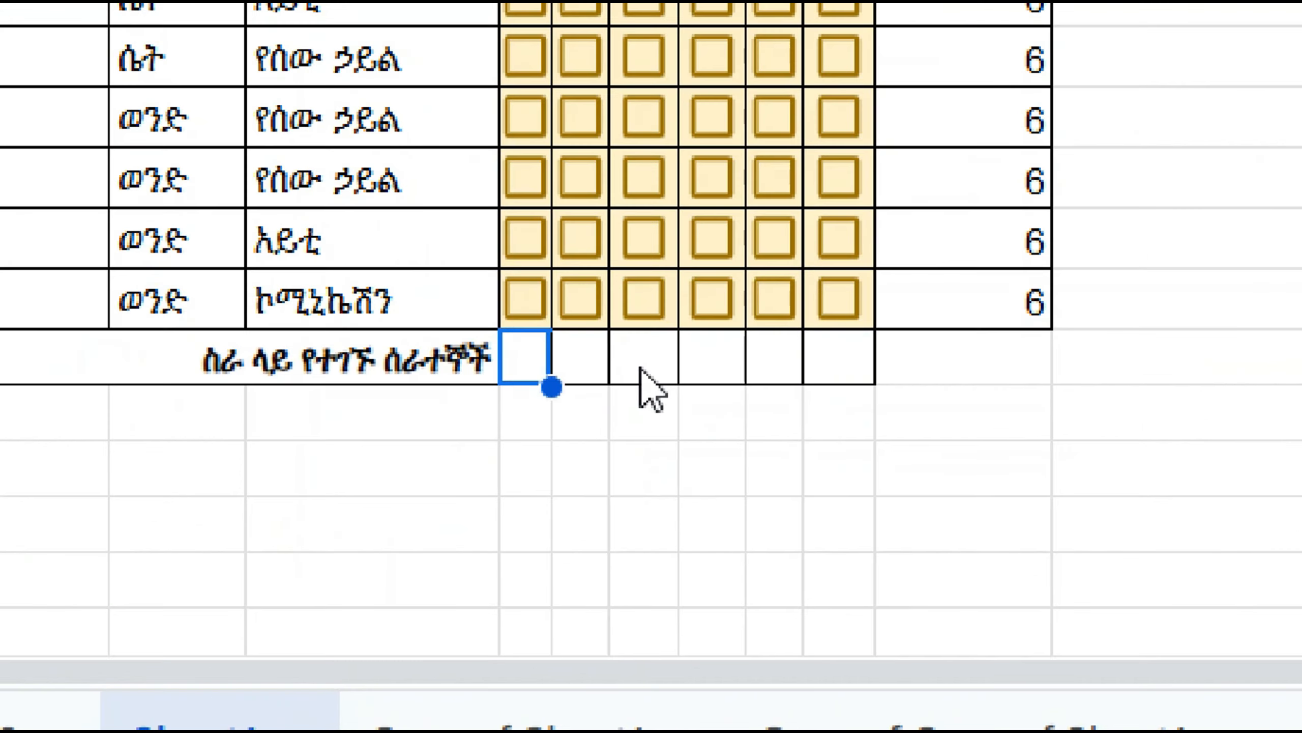
type("=")
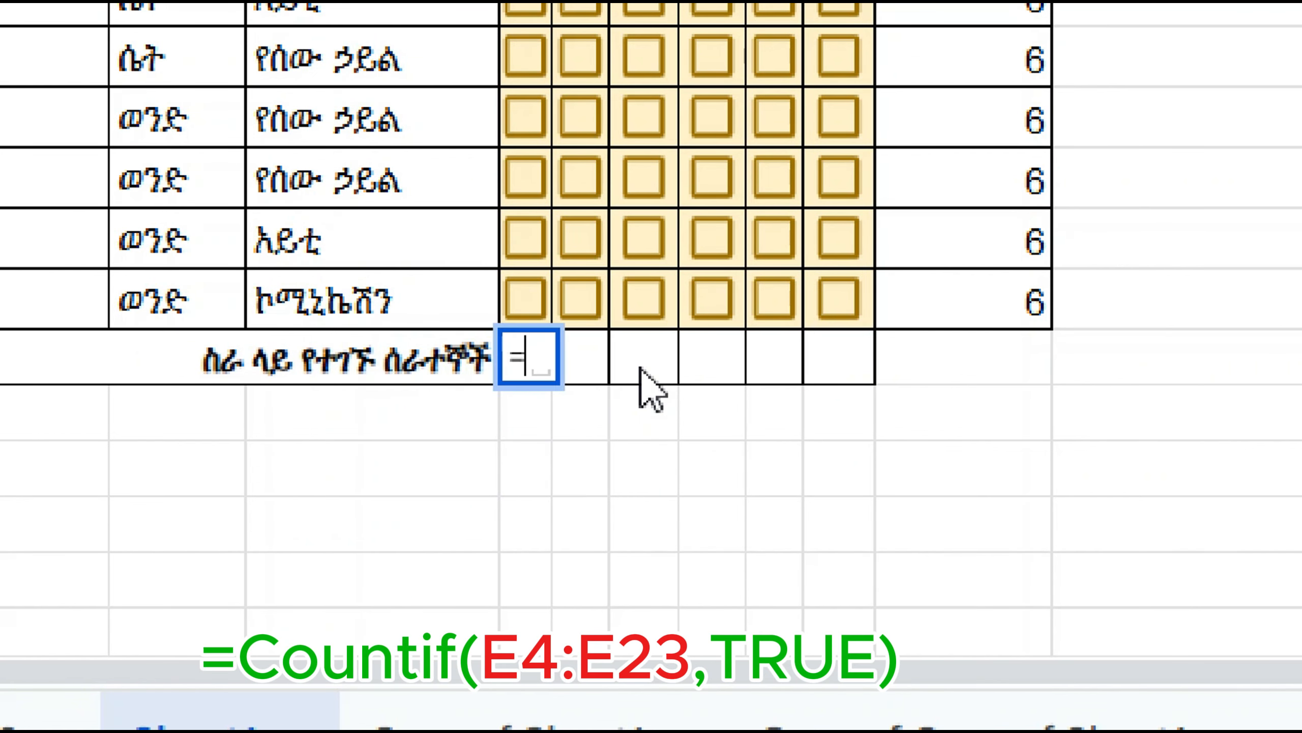
type("cou")
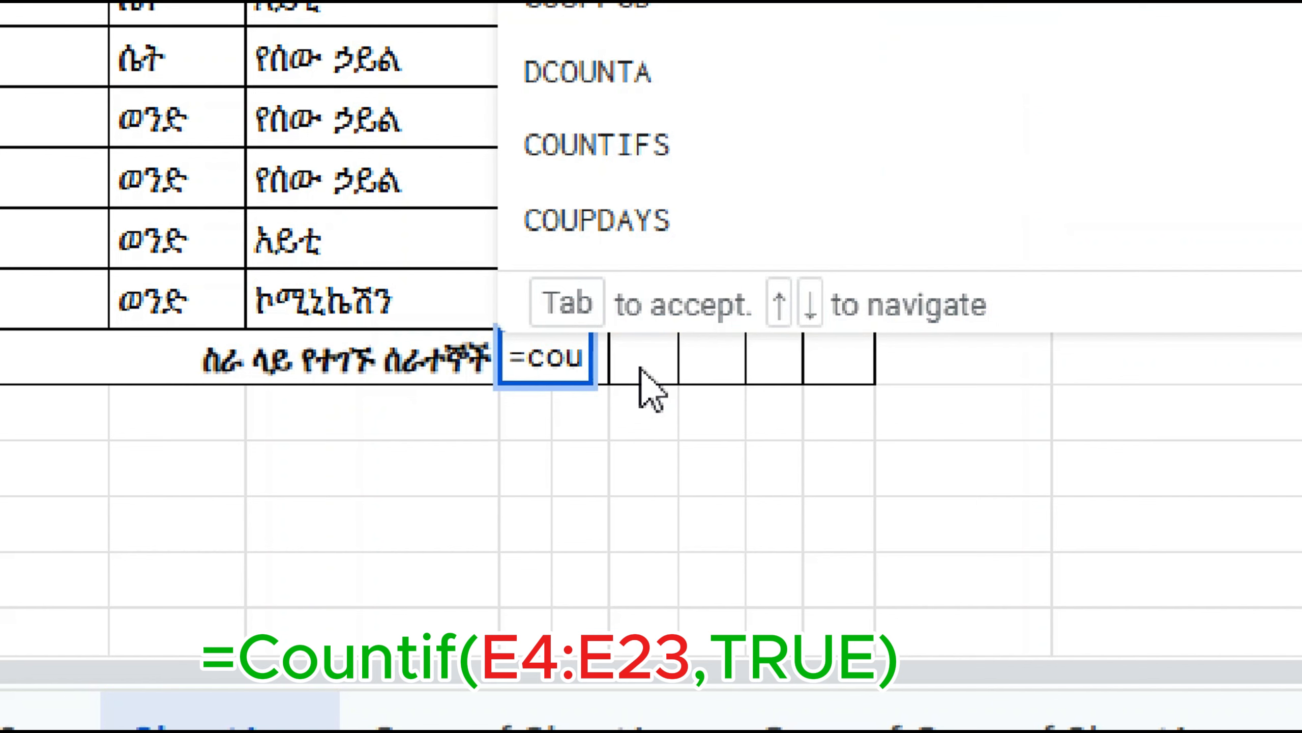
type("ntif")
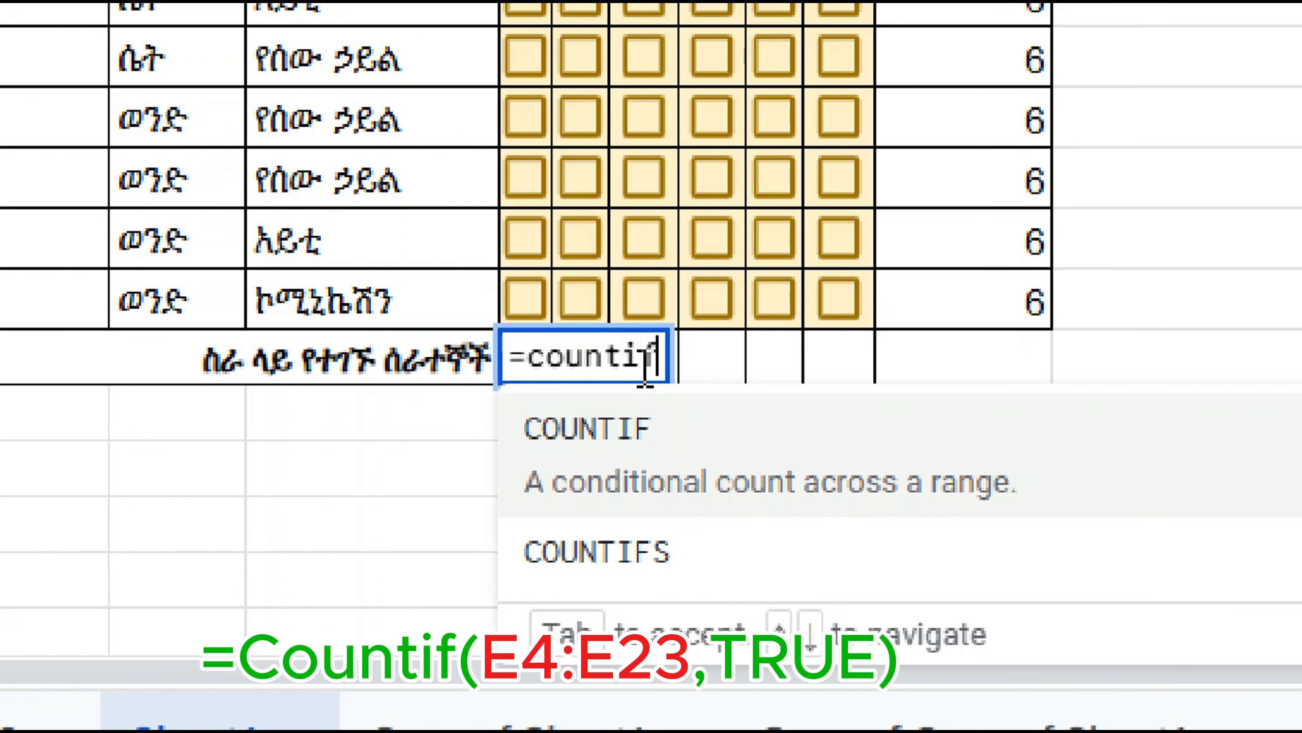
left_click(661, 420)
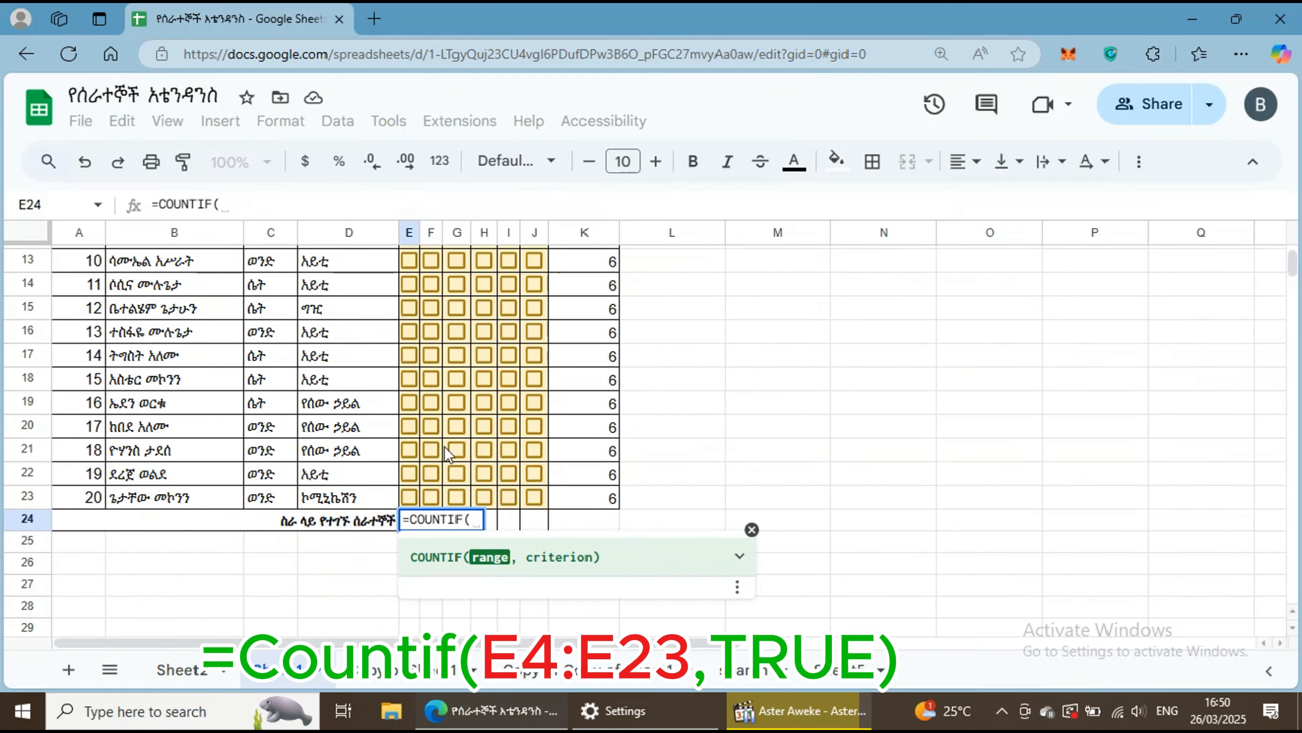
scroll(329, 262, "up", 4)
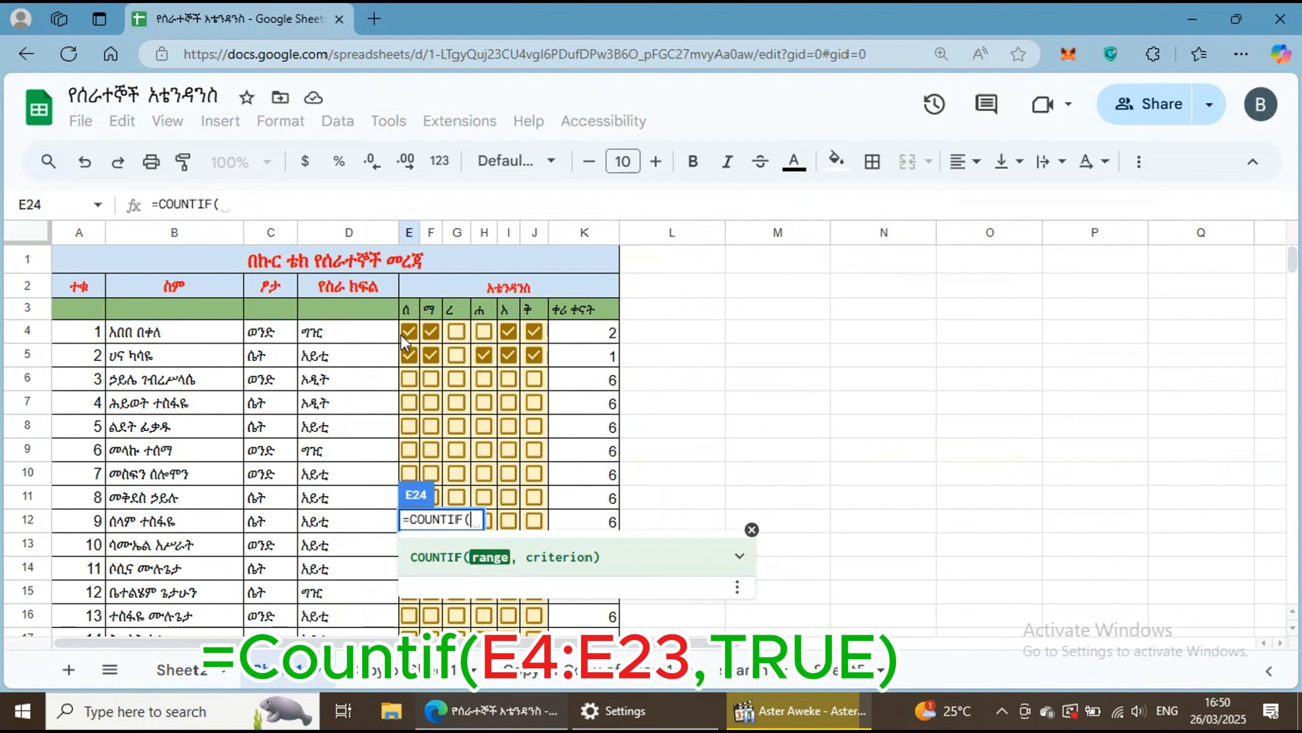
left_click_drag(407, 328, 418, 516)
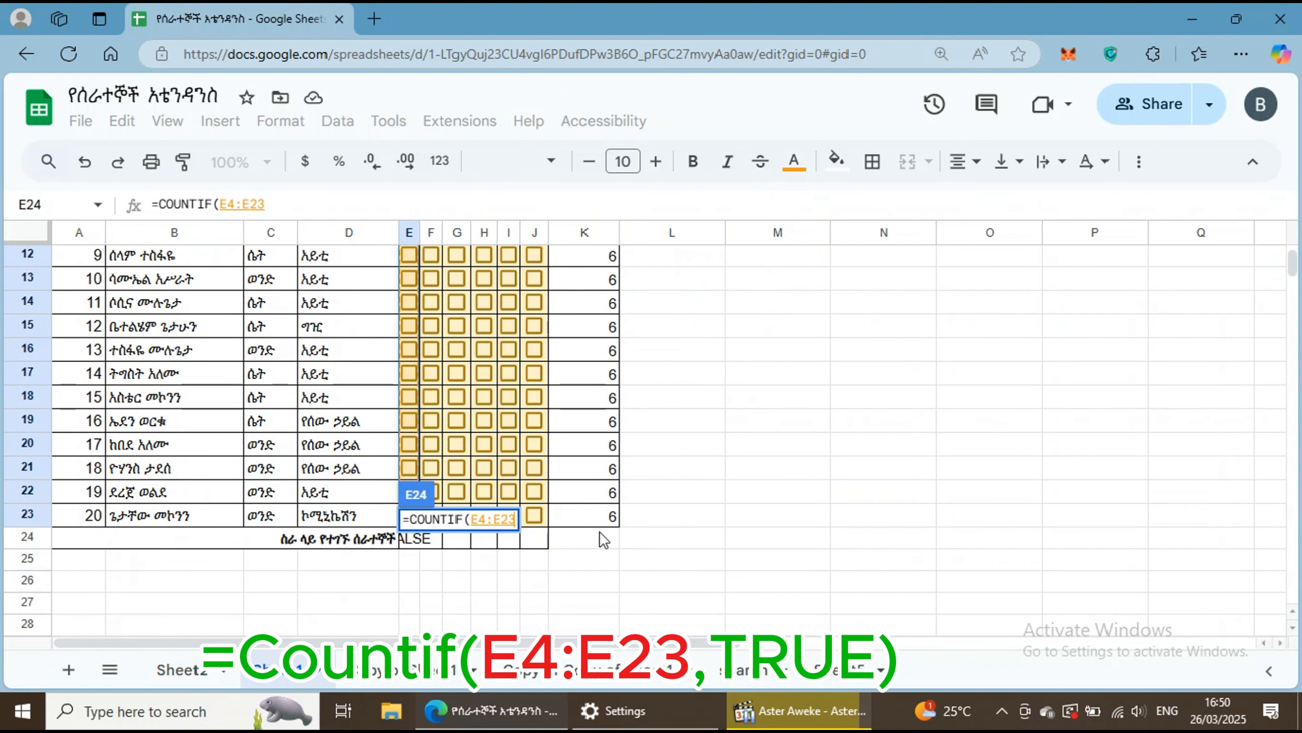
Complete the E24 formula with TRUE as the criterion and copy it across the row to J24
type(",")
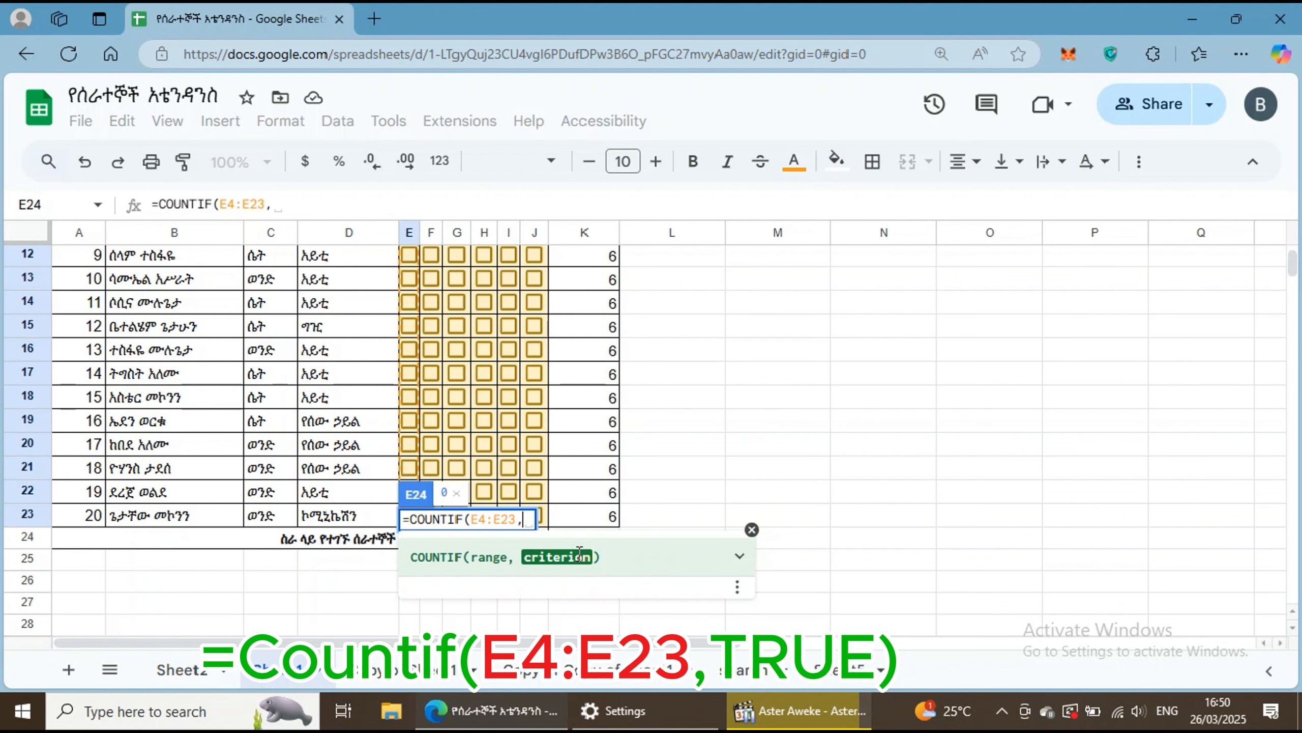
type("true")
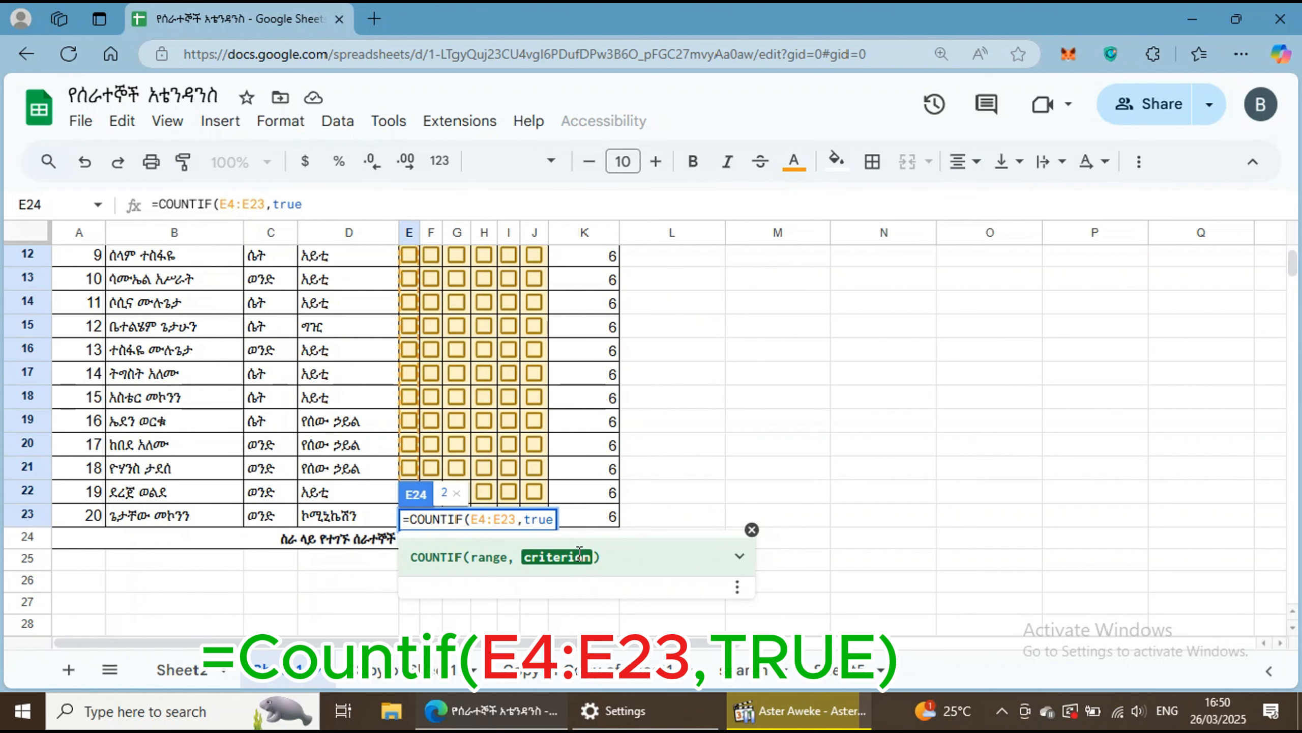
type(")")
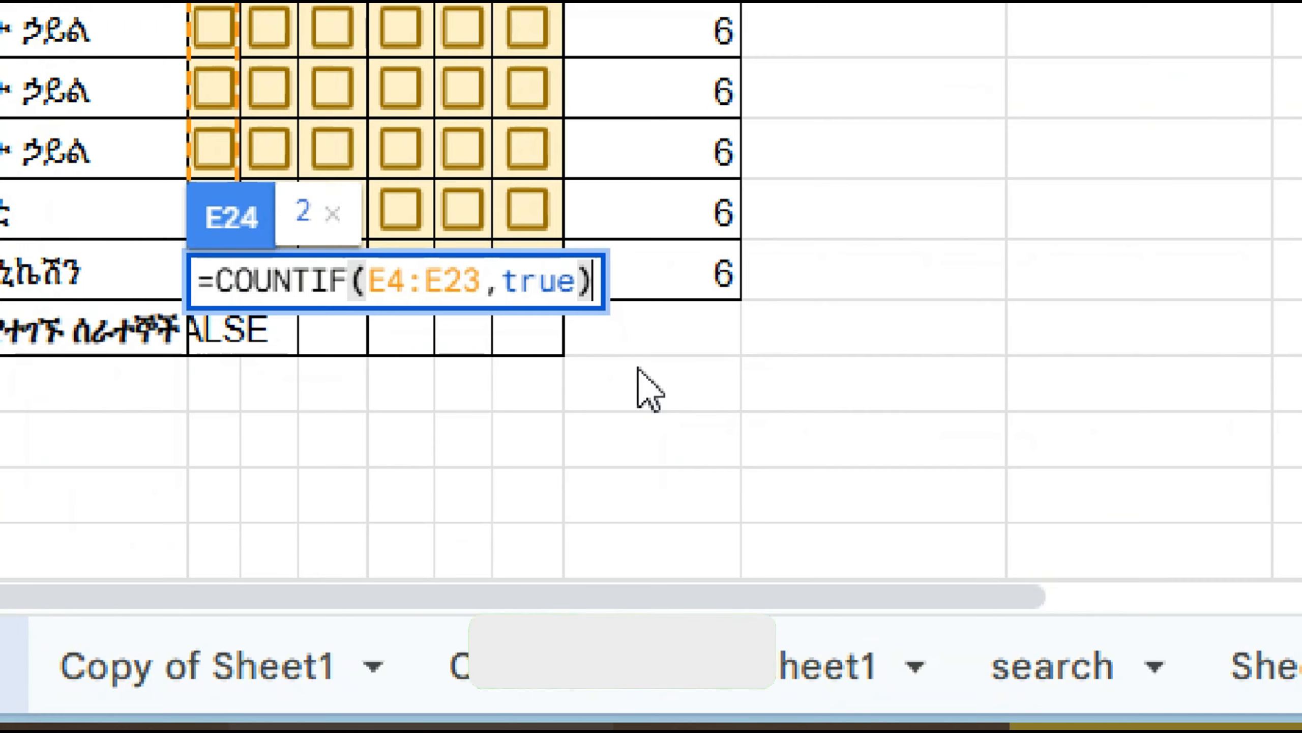
key("Return")
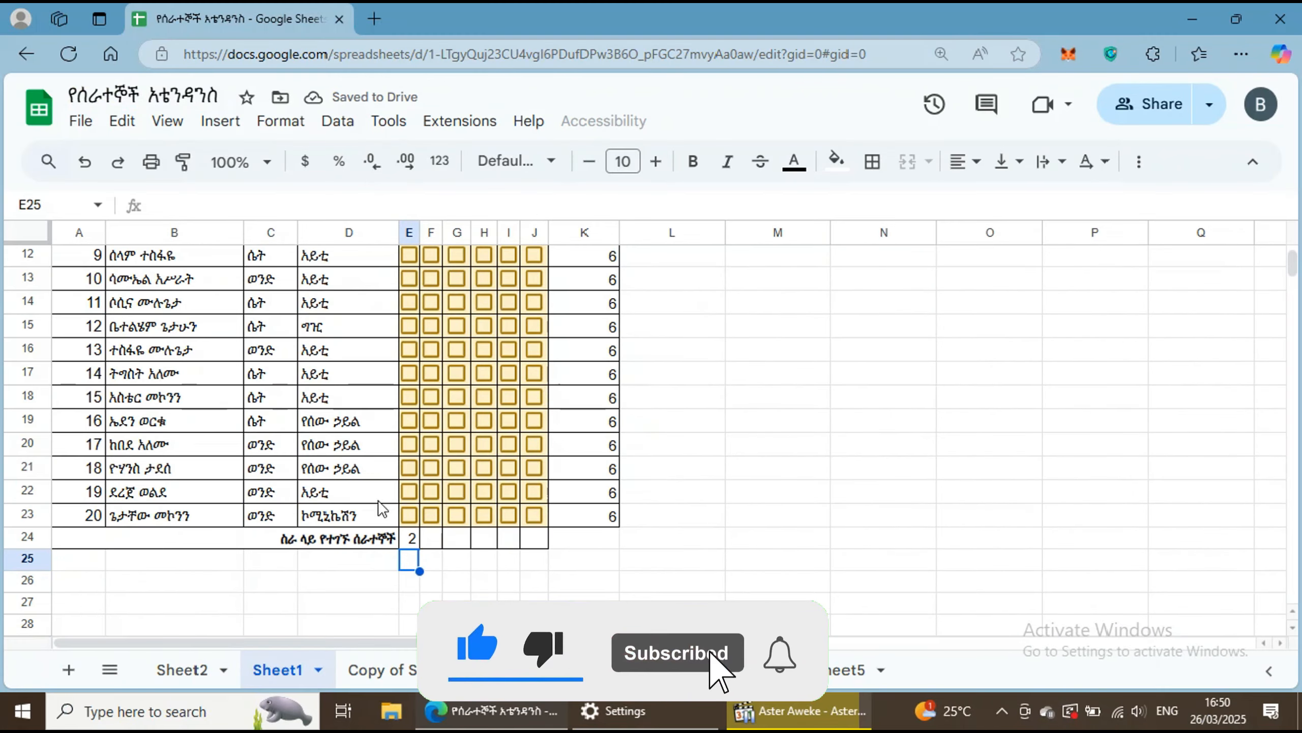
left_click(412, 543)
left_click_drag(416, 549, 540, 542)
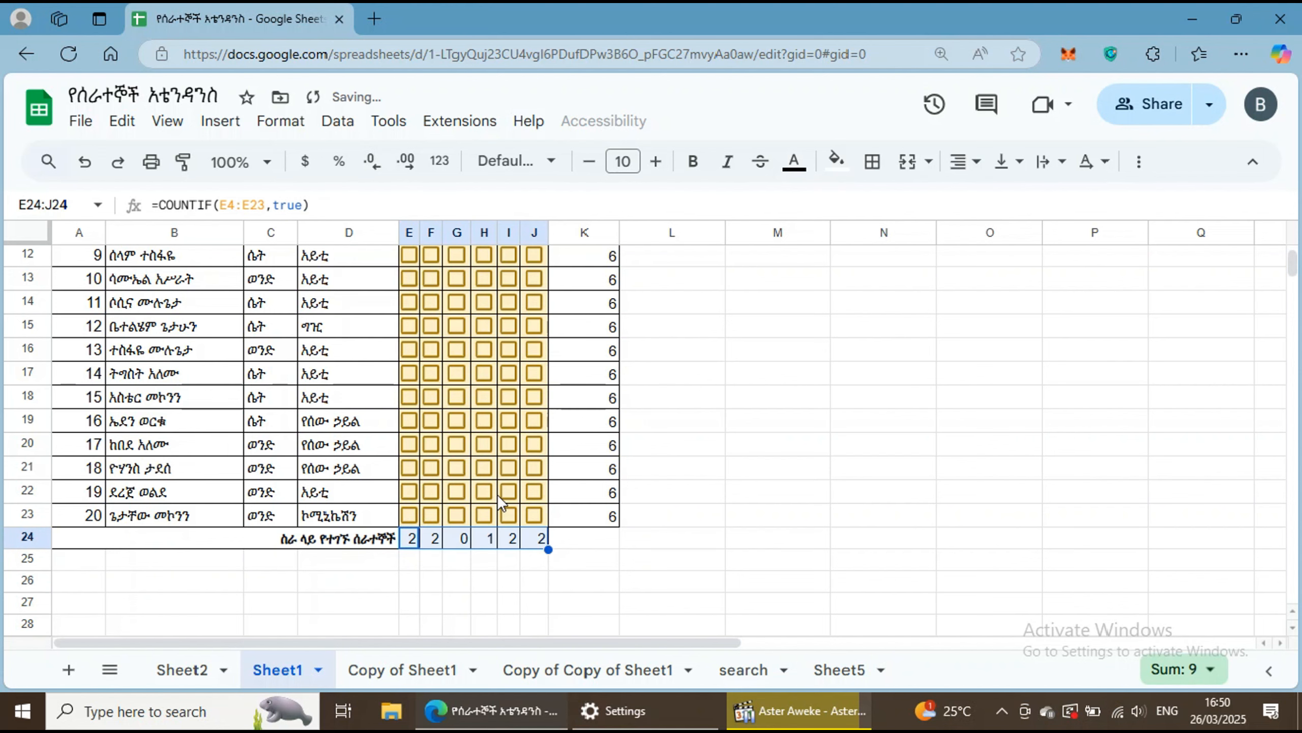
Tick the first-day checkboxes in E6, E7, E9 and E10 and check the first day's total in row 24
scroll(497, 494, "up", 5)
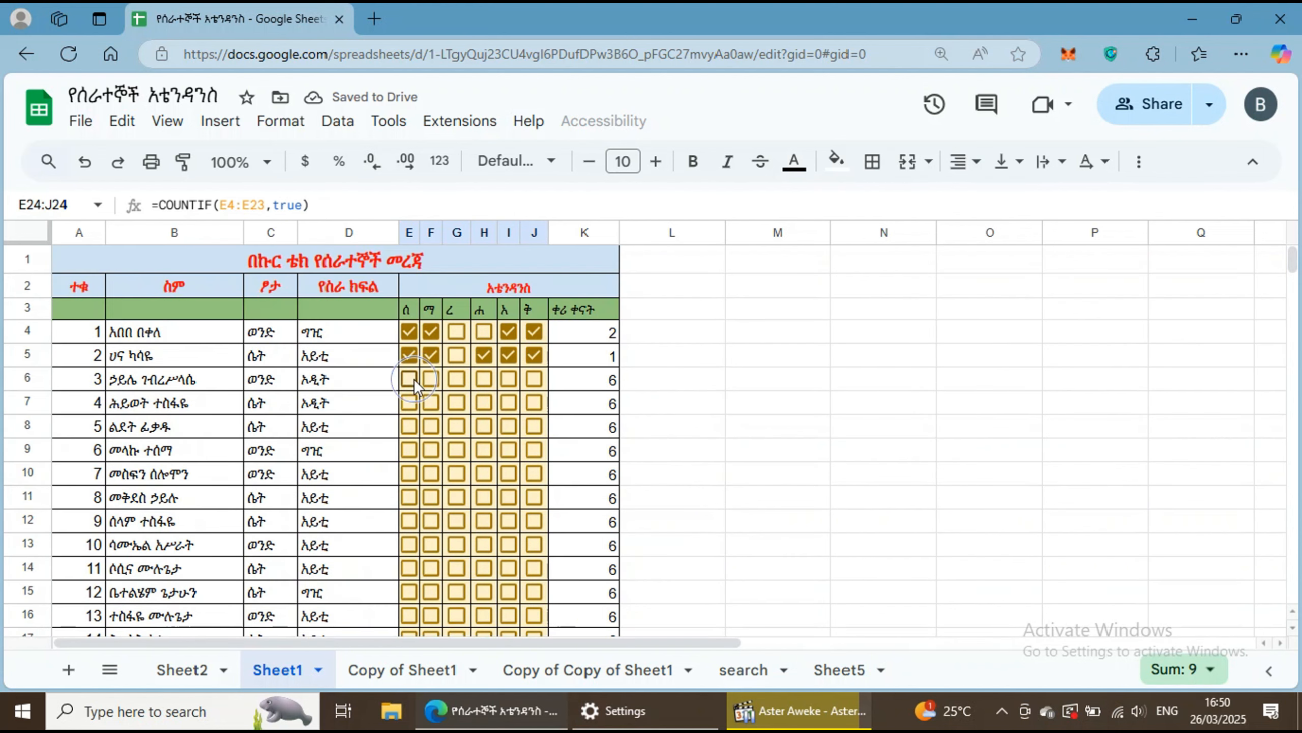
left_click(409, 379)
left_click(408, 403)
left_click(408, 449)
left_click(409, 472)
scroll(408, 485, "down", 4)
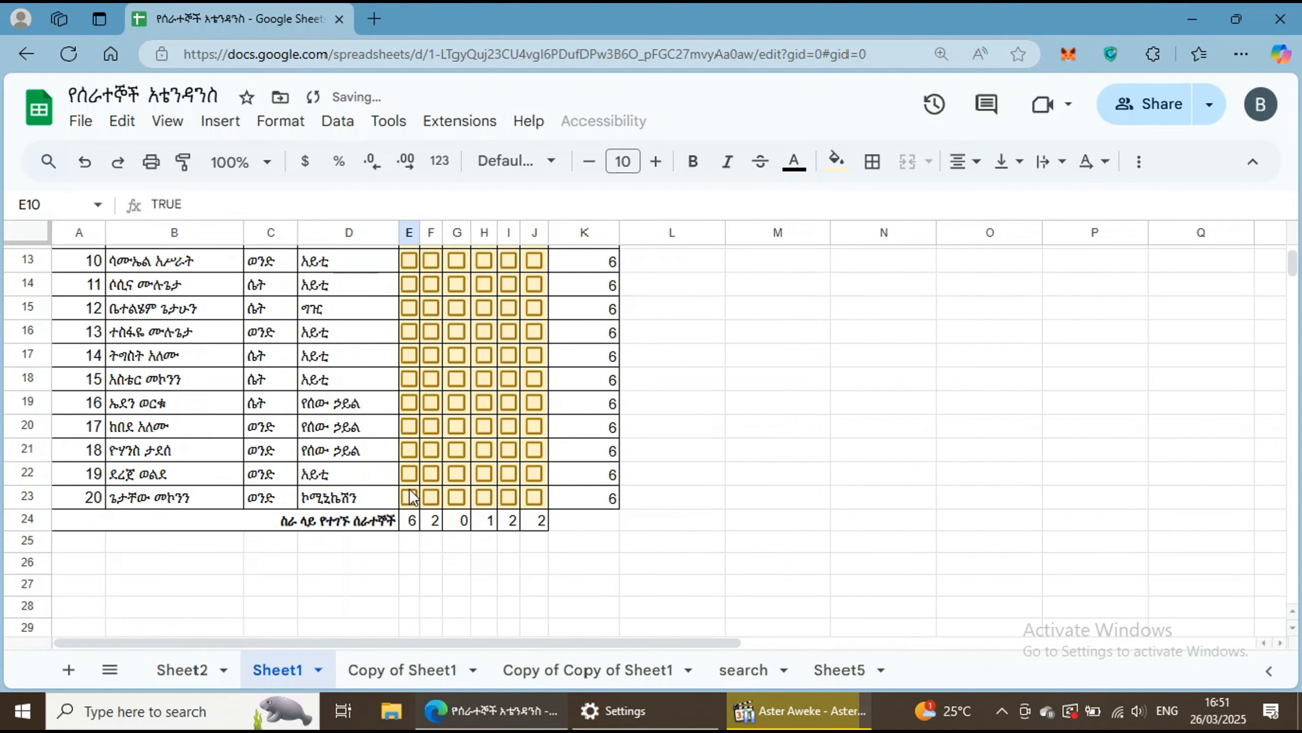
Tick the first-day checkboxes in E20, E18, E17 and E16
left_click(411, 426)
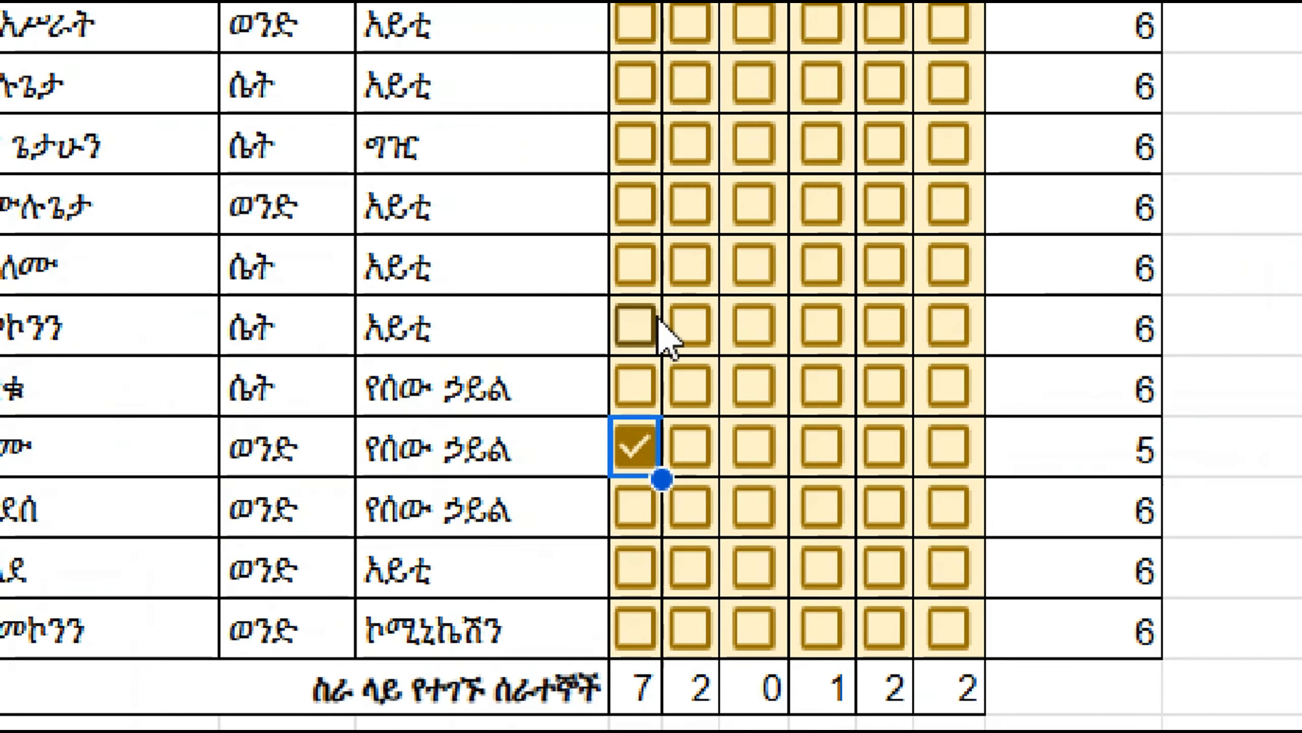
left_click(408, 379)
left_click(408, 355)
left_click(648, 204)
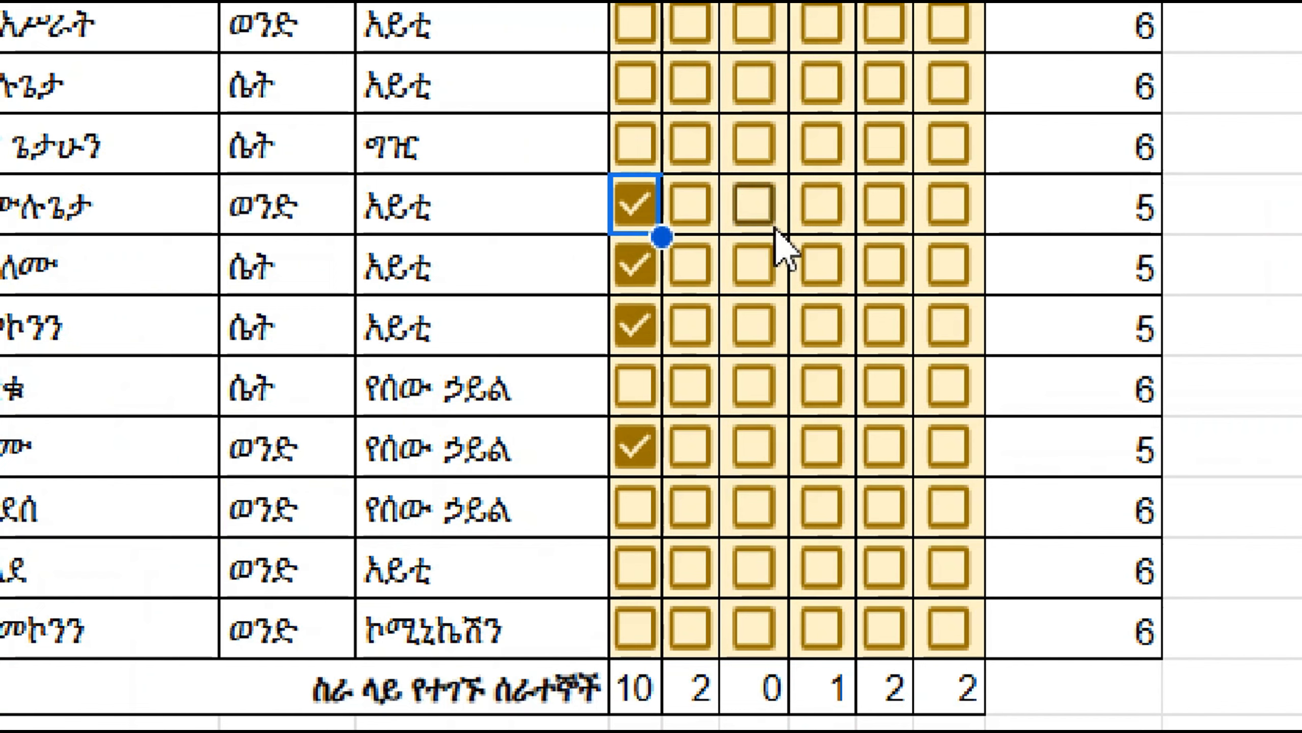
Tick the second-day checkboxes F18, F20, F21 and F23 and the third-day checkboxes G16, G21 and G22, and review the attendance counts
left_click(753, 204)
left_click(689, 325)
left_click(700, 414)
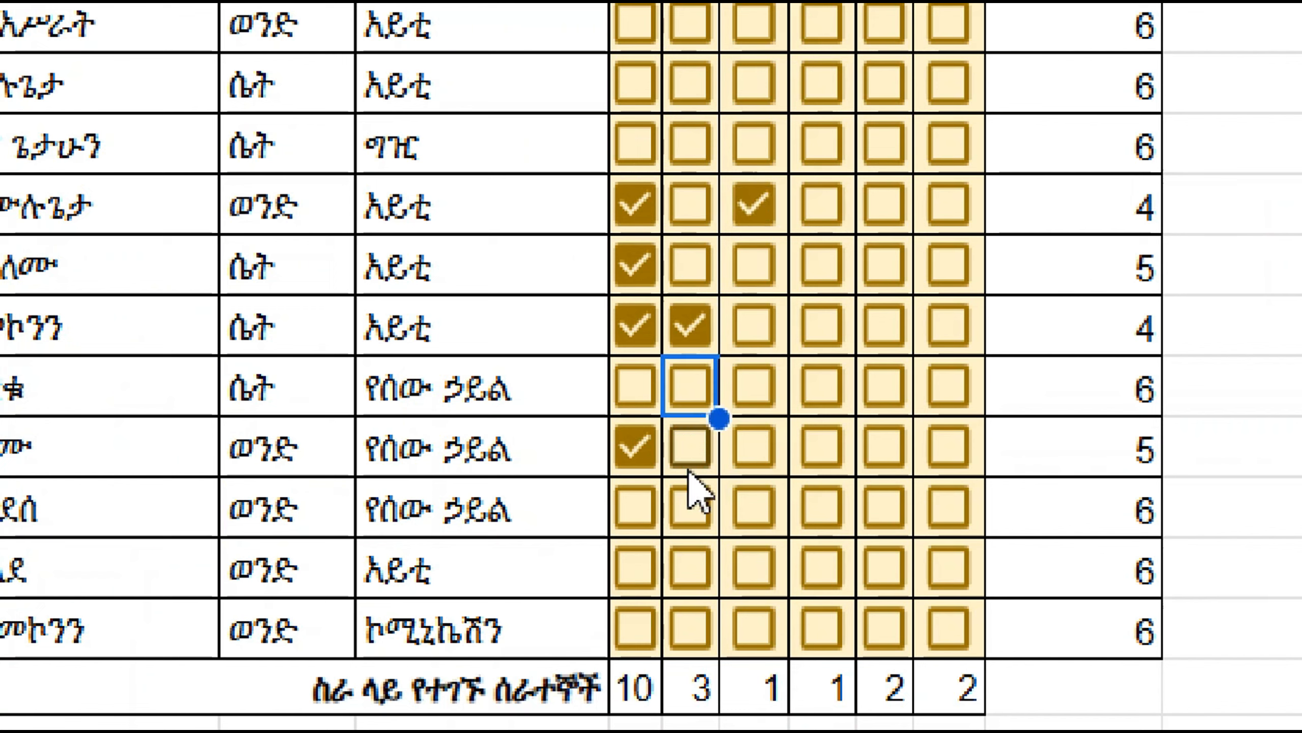
left_click(688, 466)
left_click(688, 527)
left_click(764, 524)
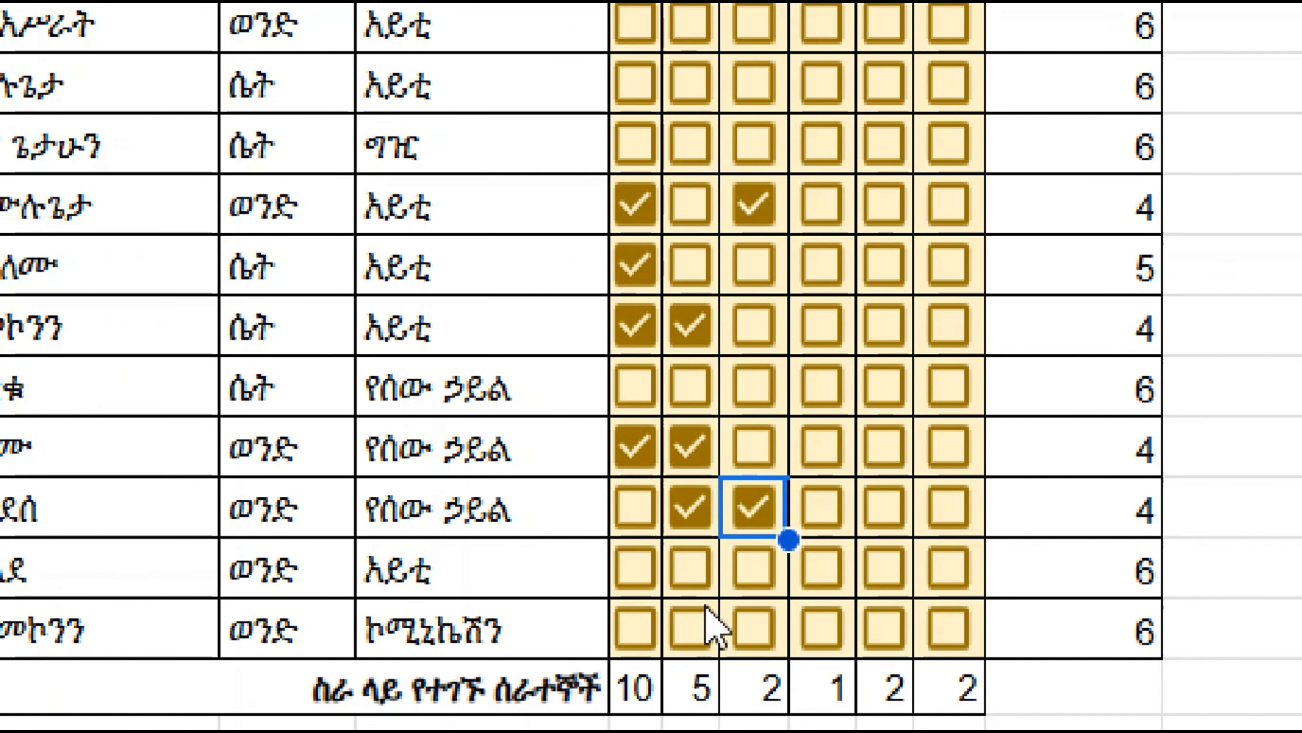
left_click(692, 626)
left_click(754, 569)
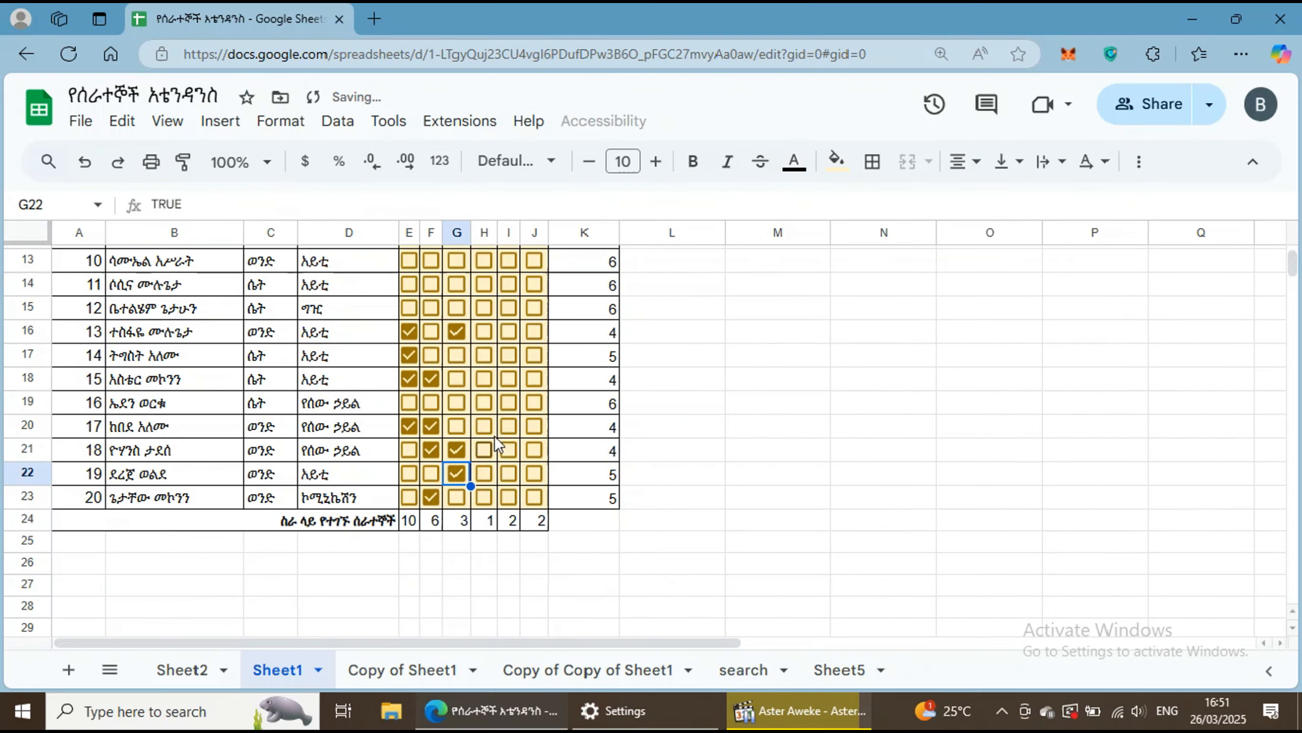
scroll(1028, 436, "up", 1)
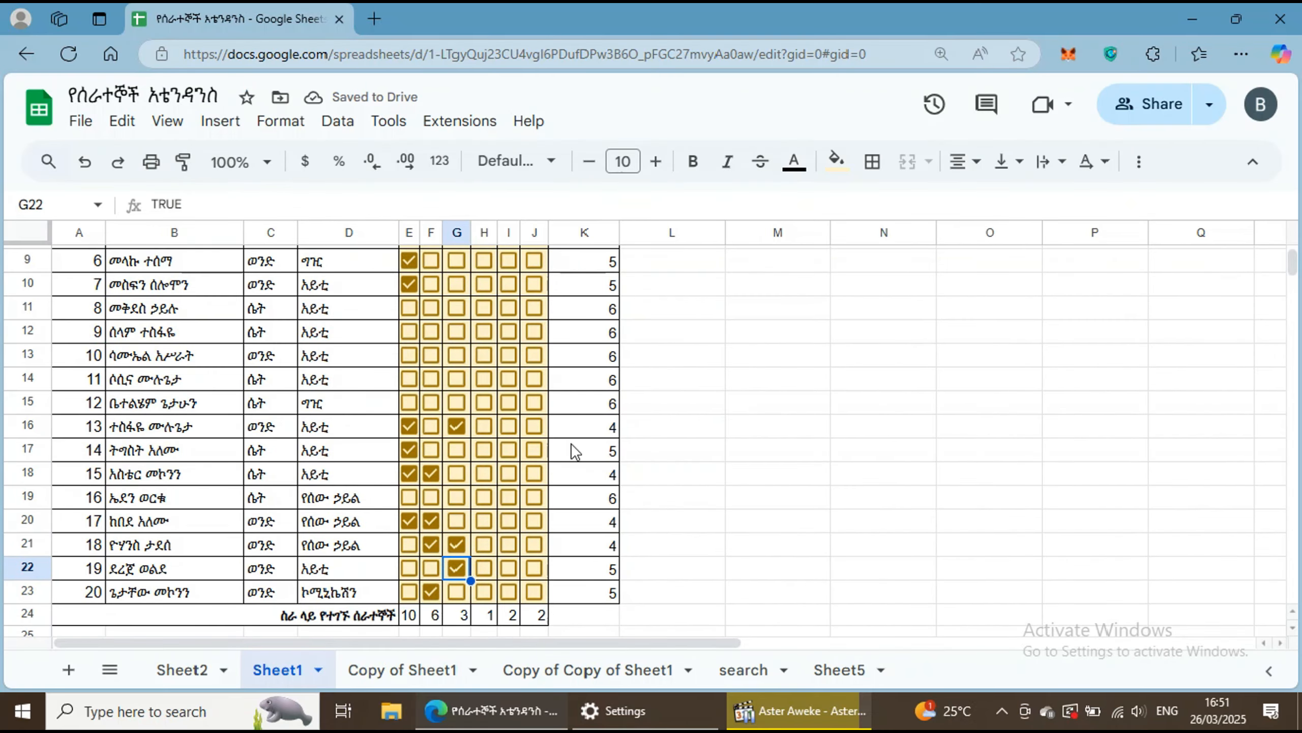
scroll(571, 442, "up", 3)
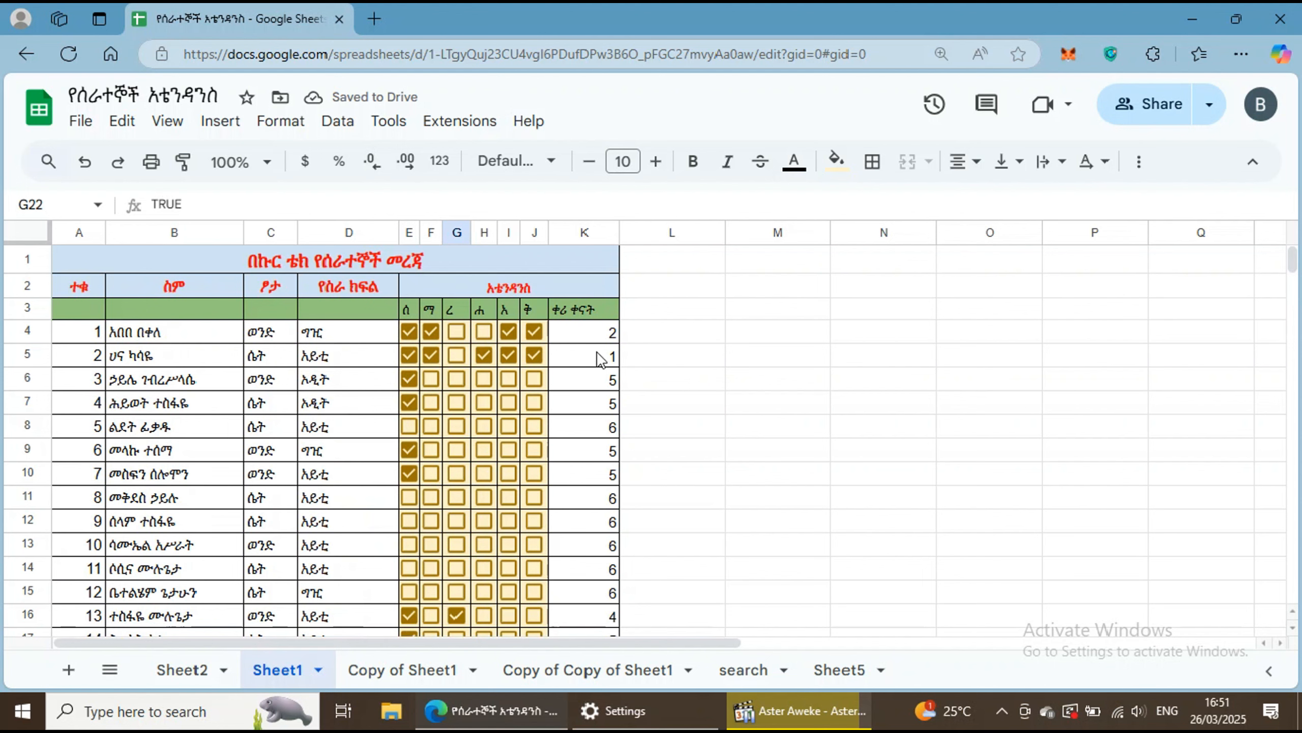
scroll(513, 435, "down", 5)
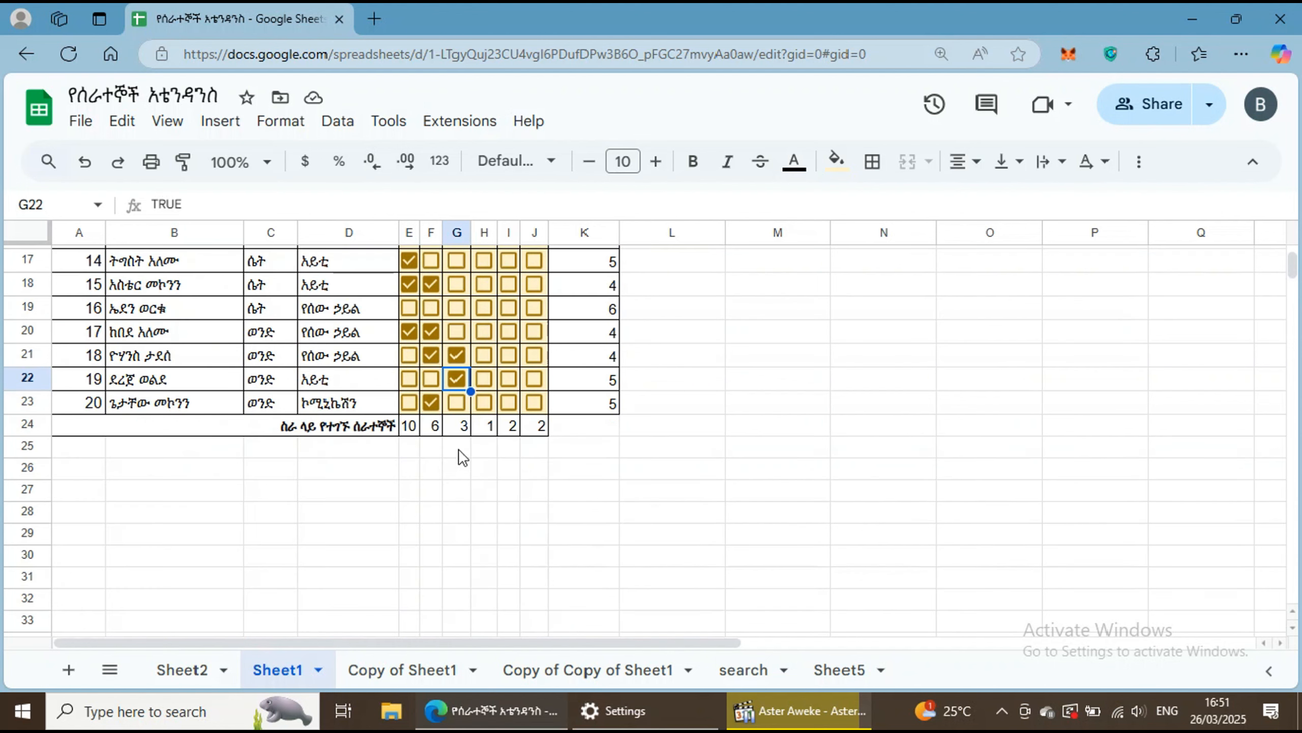
scroll(627, 449, "up", 2)
scroll(626, 450, "up", 4)
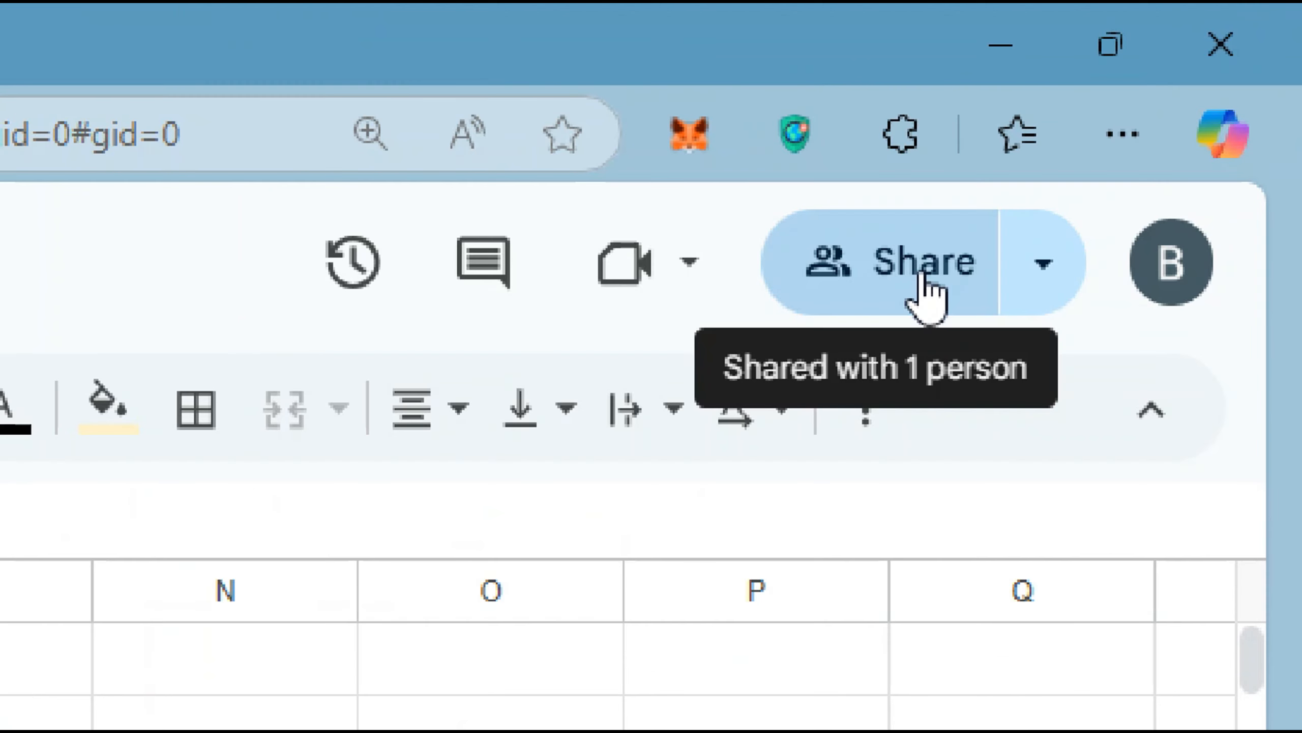
Open the spreadsheet's sharing settings and change general access to Anyone with the link
left_click(1033, 192)
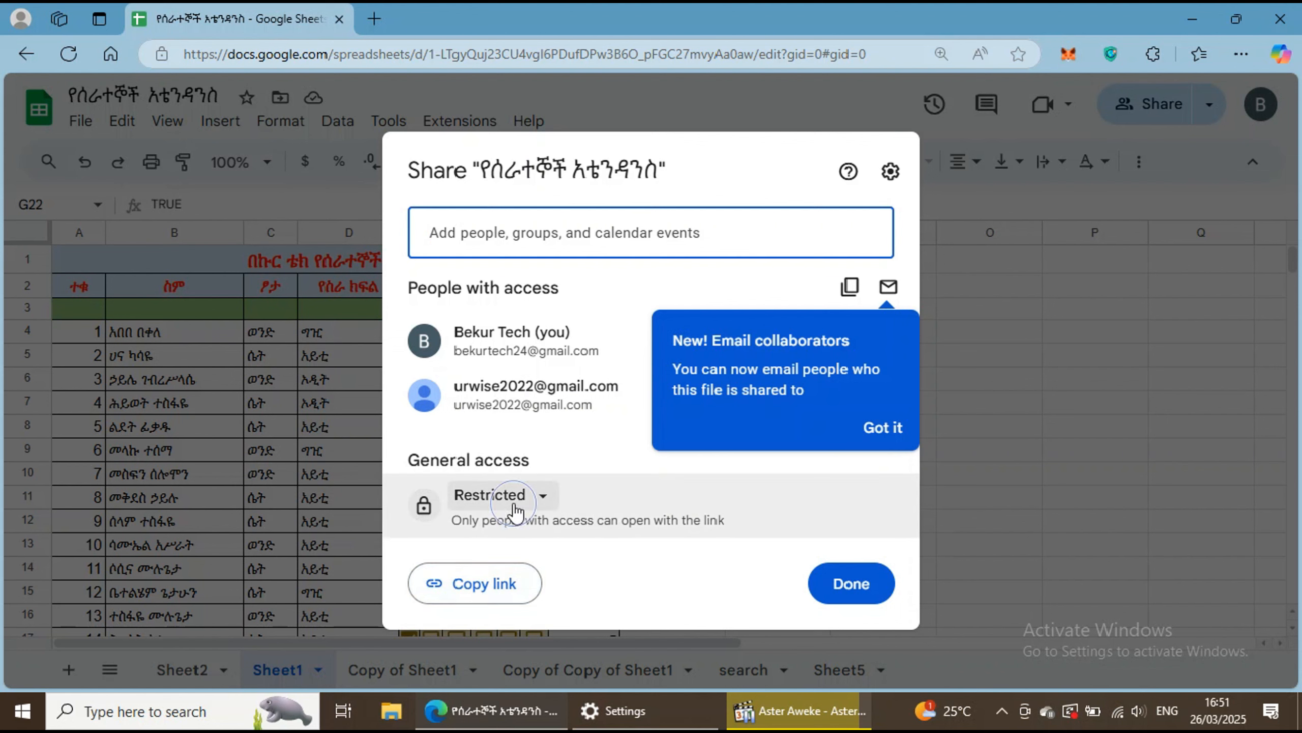
left_click(528, 496)
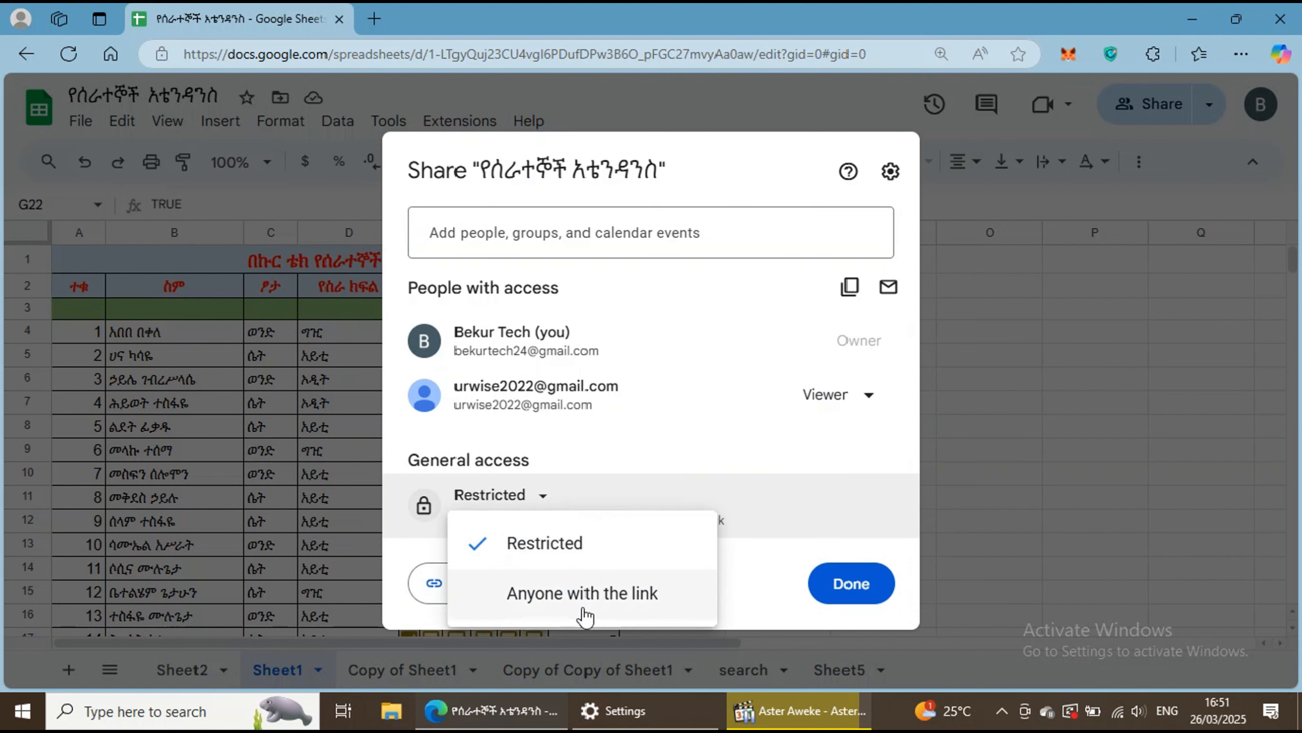
left_click(564, 596)
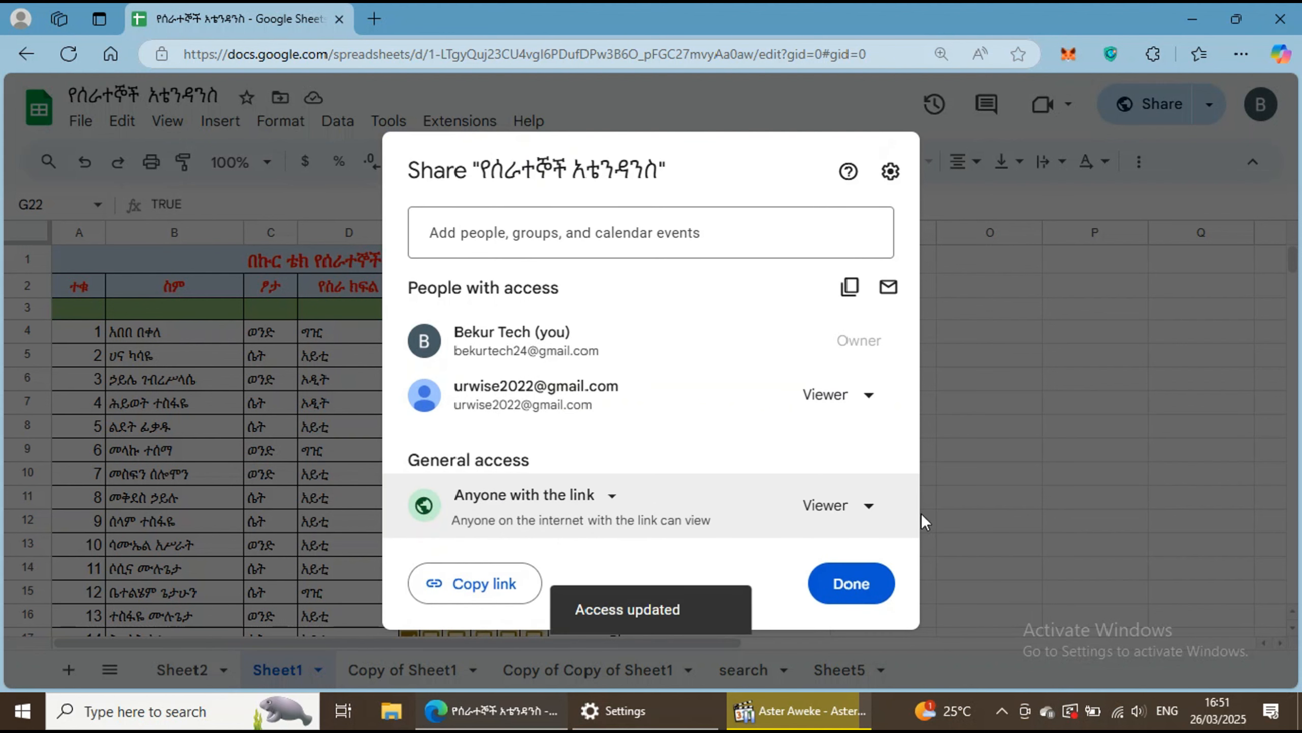
Choose Viewer as the role for anyone with the link, copy the sharing link and close the sharing settings
left_click(862, 507)
left_click(794, 367)
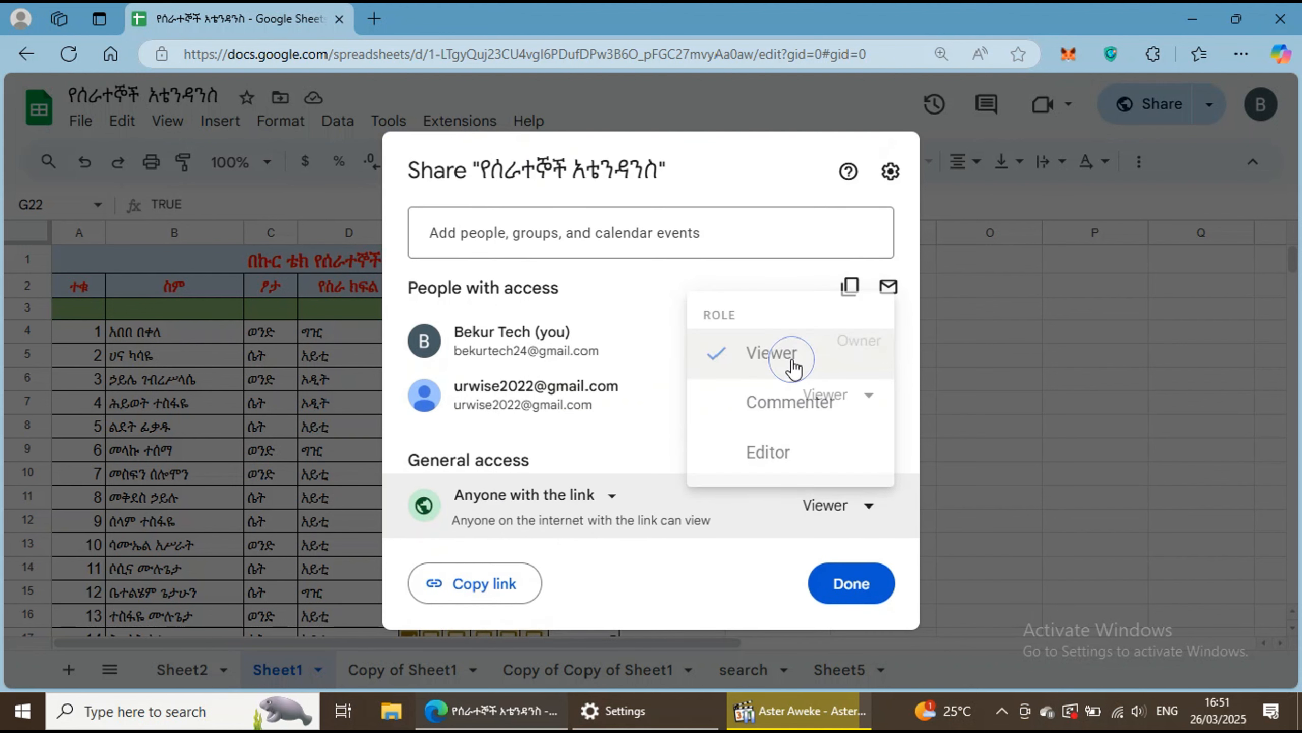
left_click(863, 508)
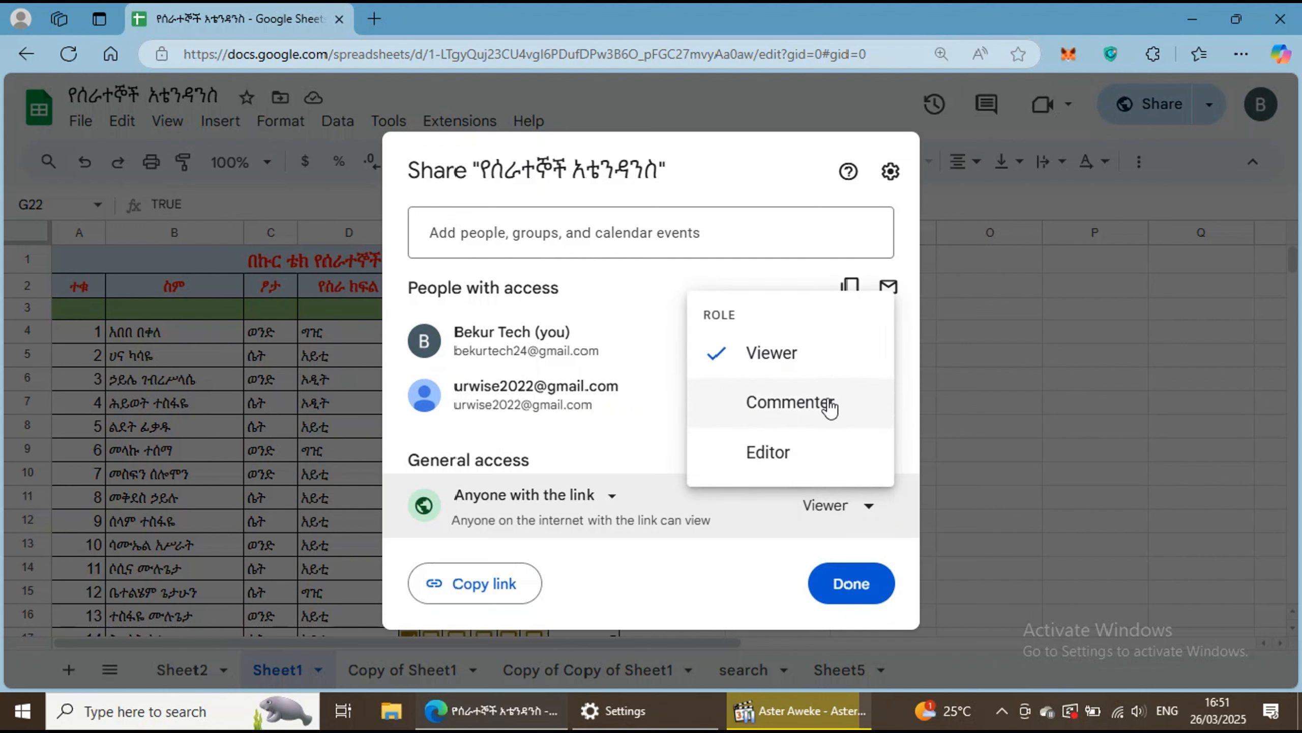
left_click(777, 359)
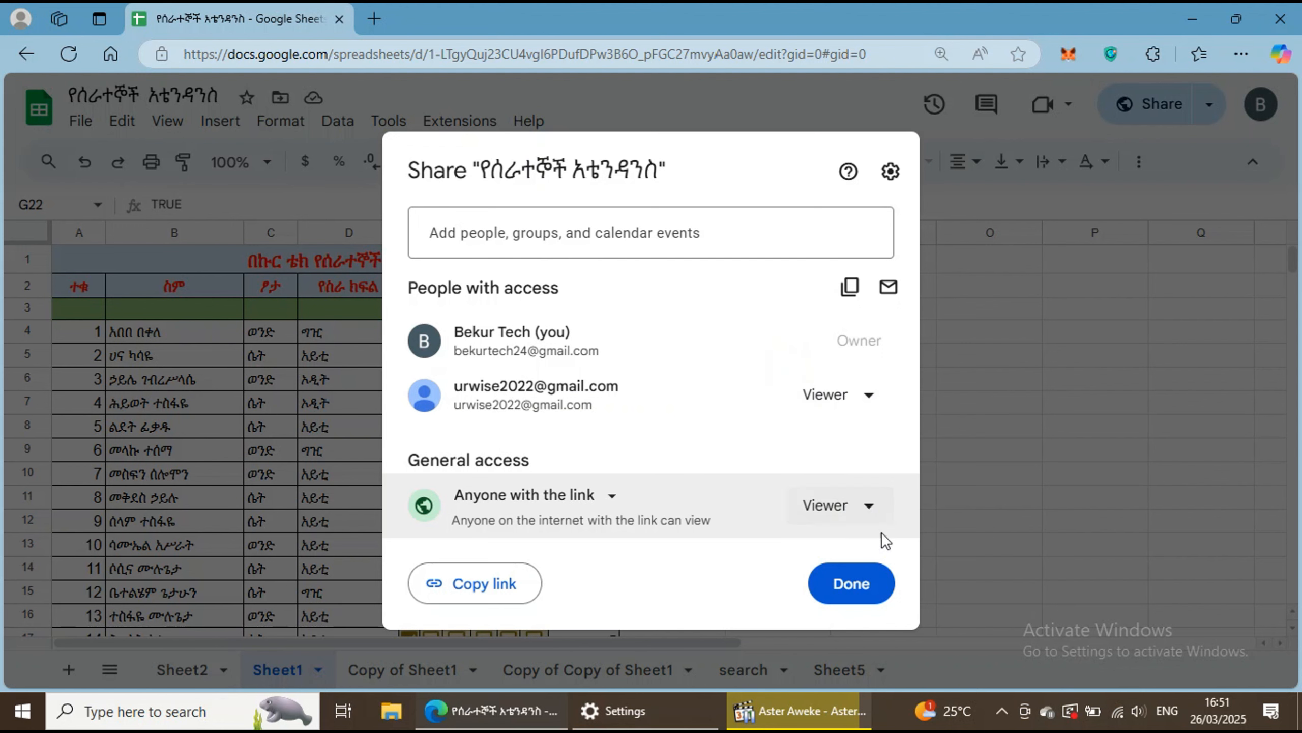
left_click(481, 584)
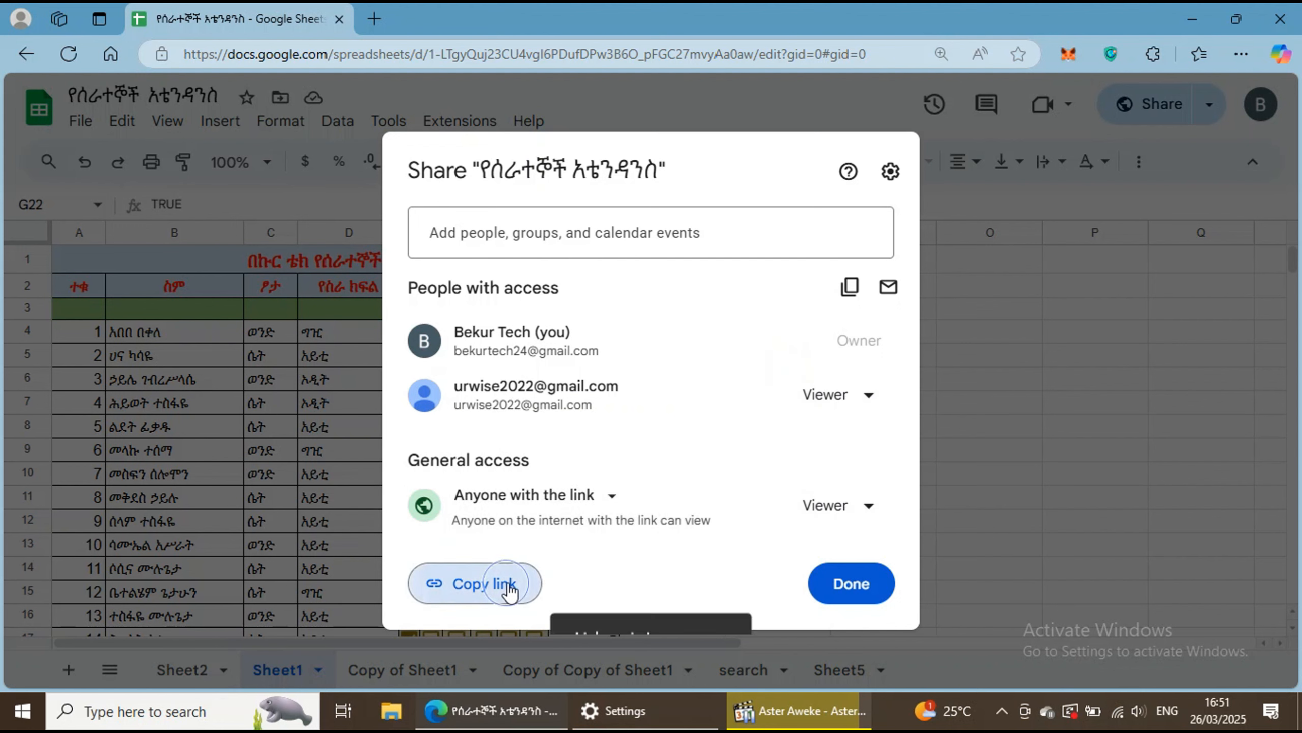
left_click(826, 597)
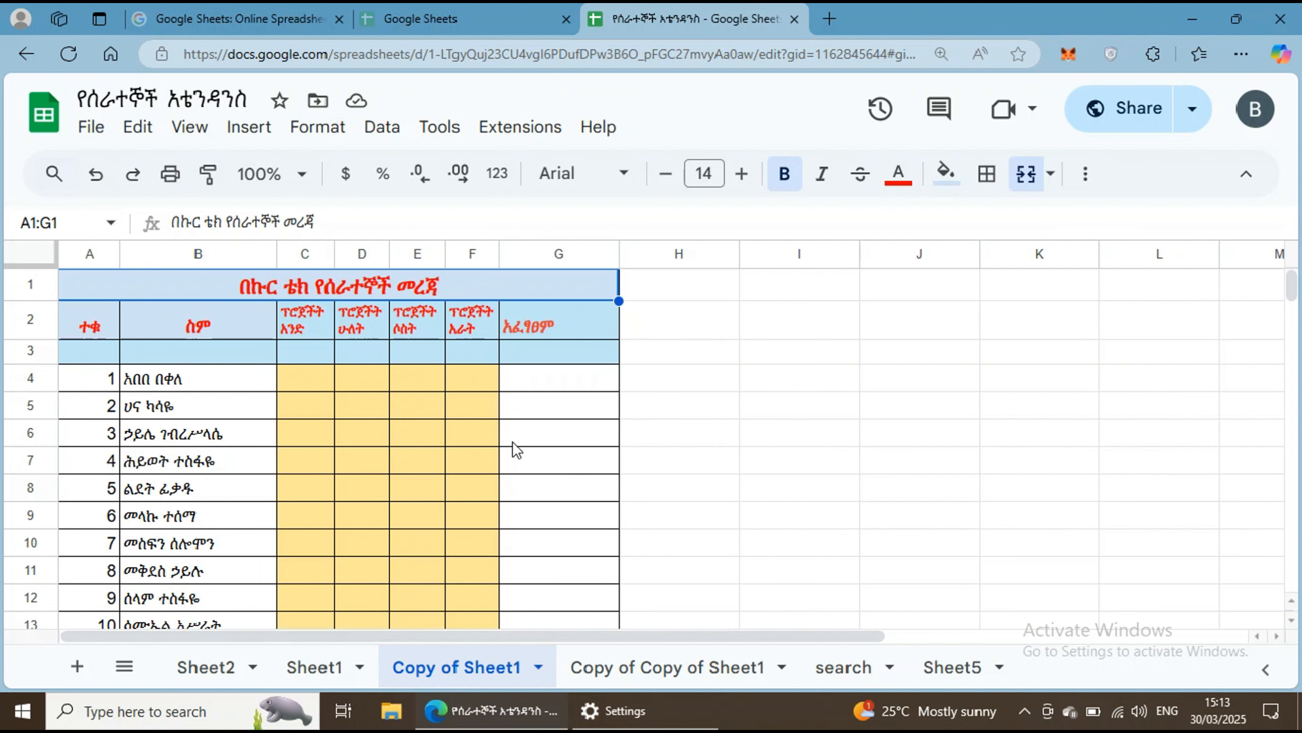
Insert checkboxes in C4:F23, the four project columns for all employees on Copy of Sheet1
scroll(510, 442, "down", 5)
scroll(511, 442, "up", 5)
left_click(317, 382)
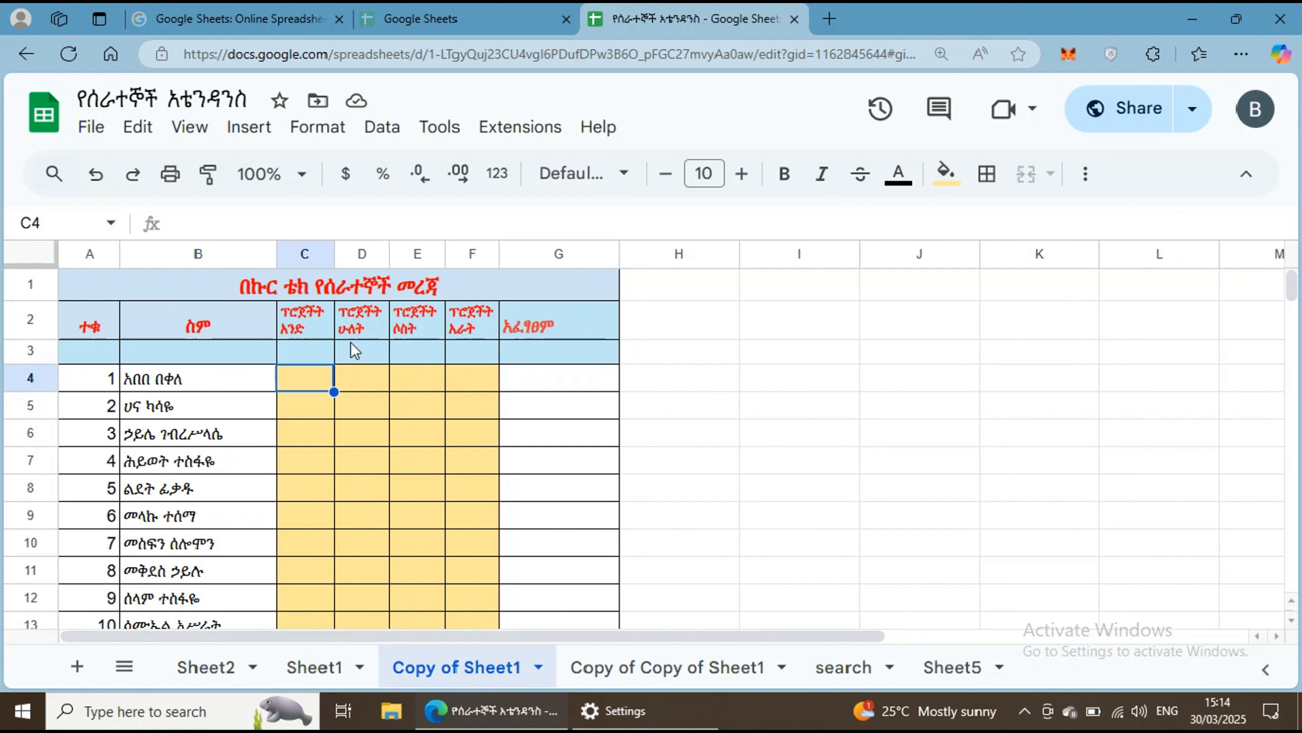
scroll(323, 458, "down", 2)
scroll(298, 441, "up", 2)
left_click_drag(303, 389, 486, 557)
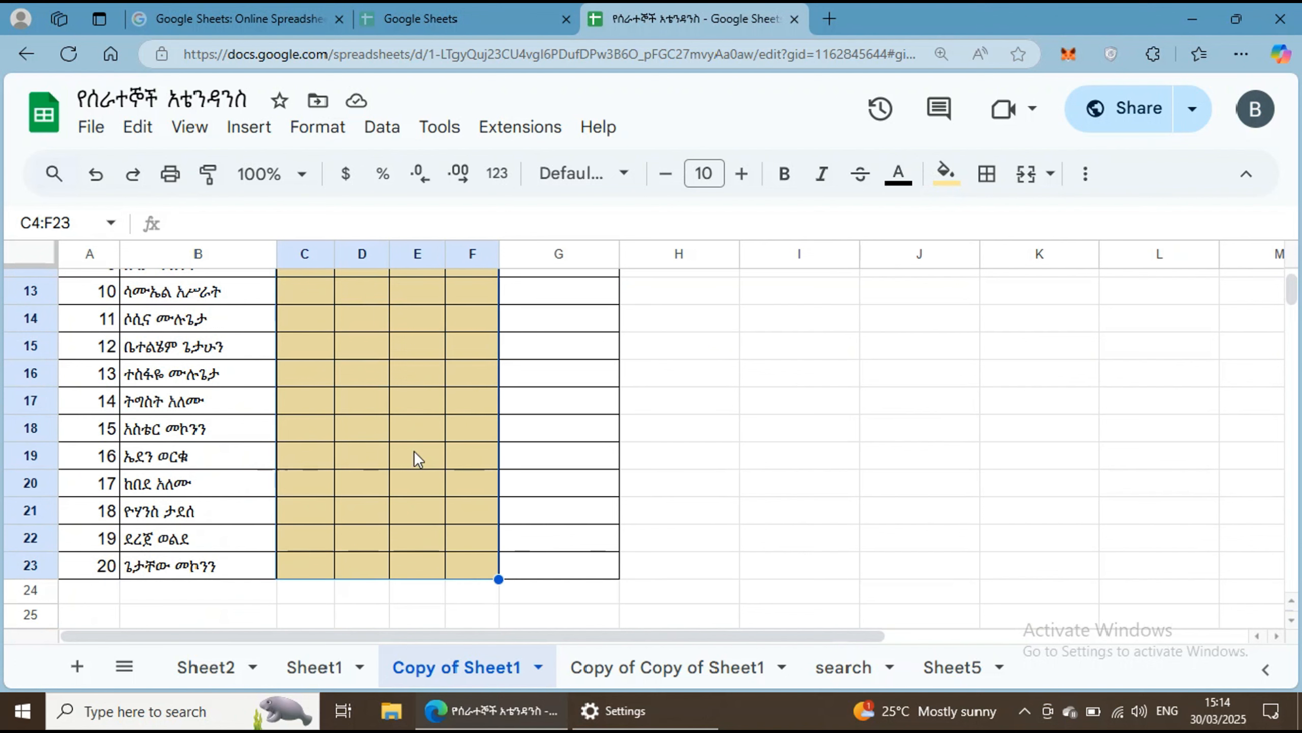
scroll(413, 450, "up", 5)
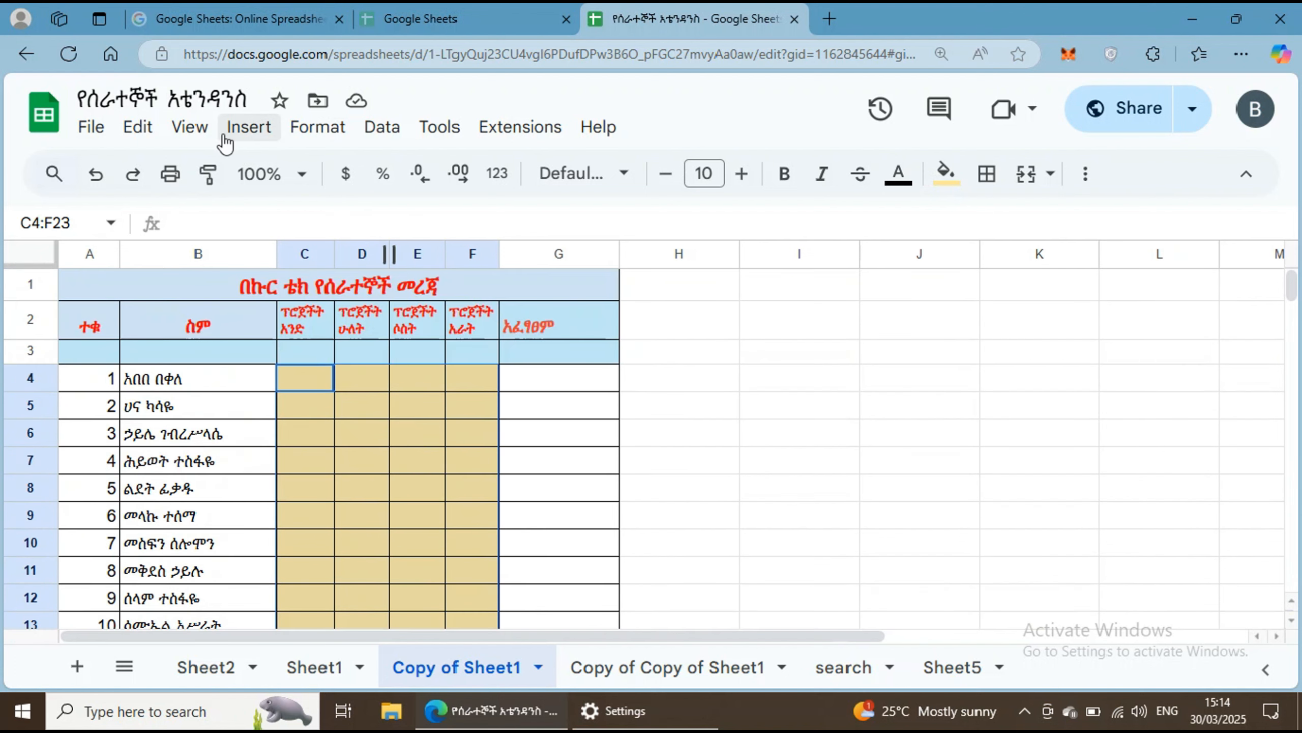
left_click(249, 127)
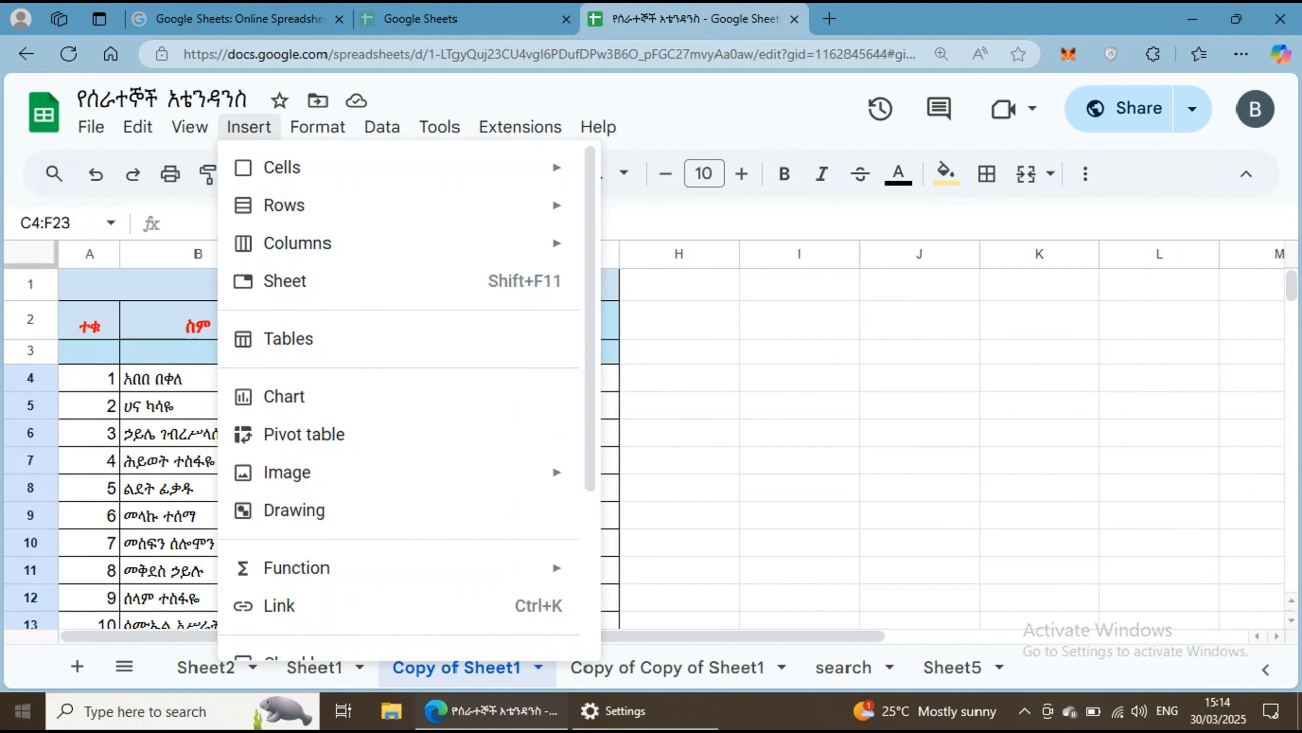
scroll(359, 559, "down", 2)
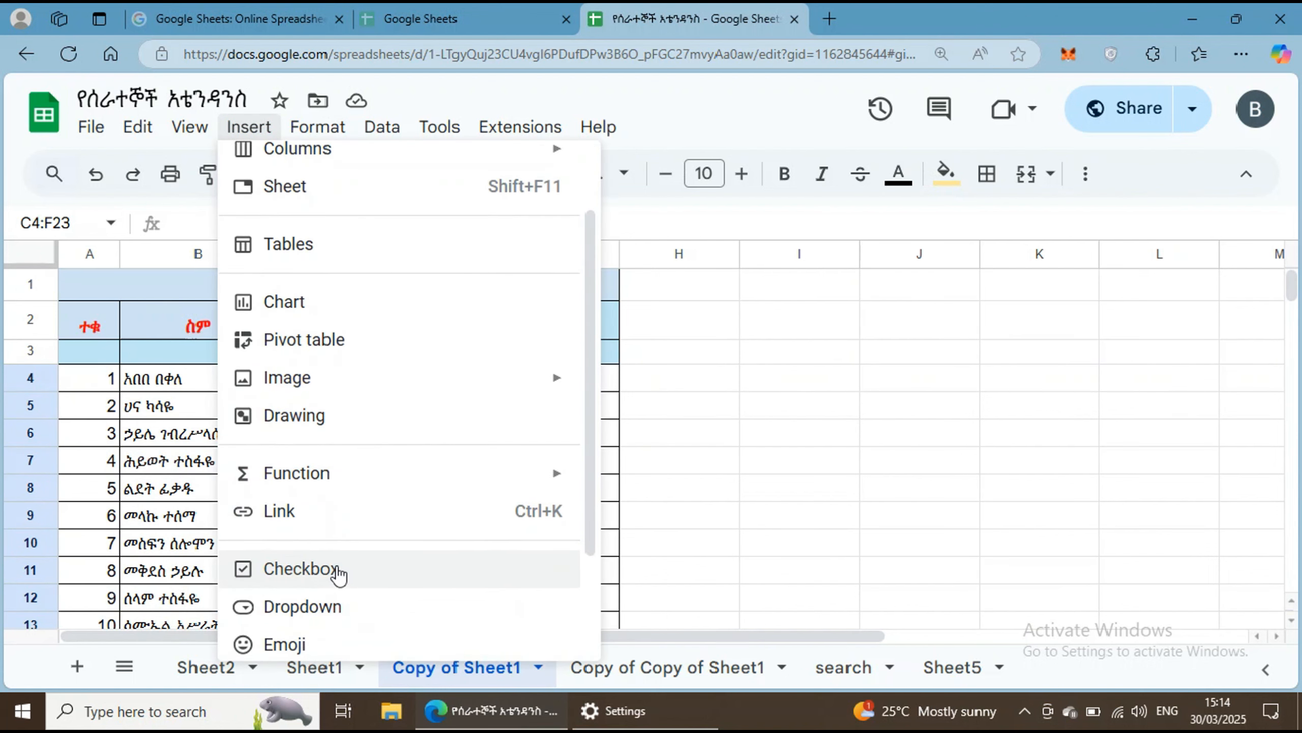
left_click(343, 579)
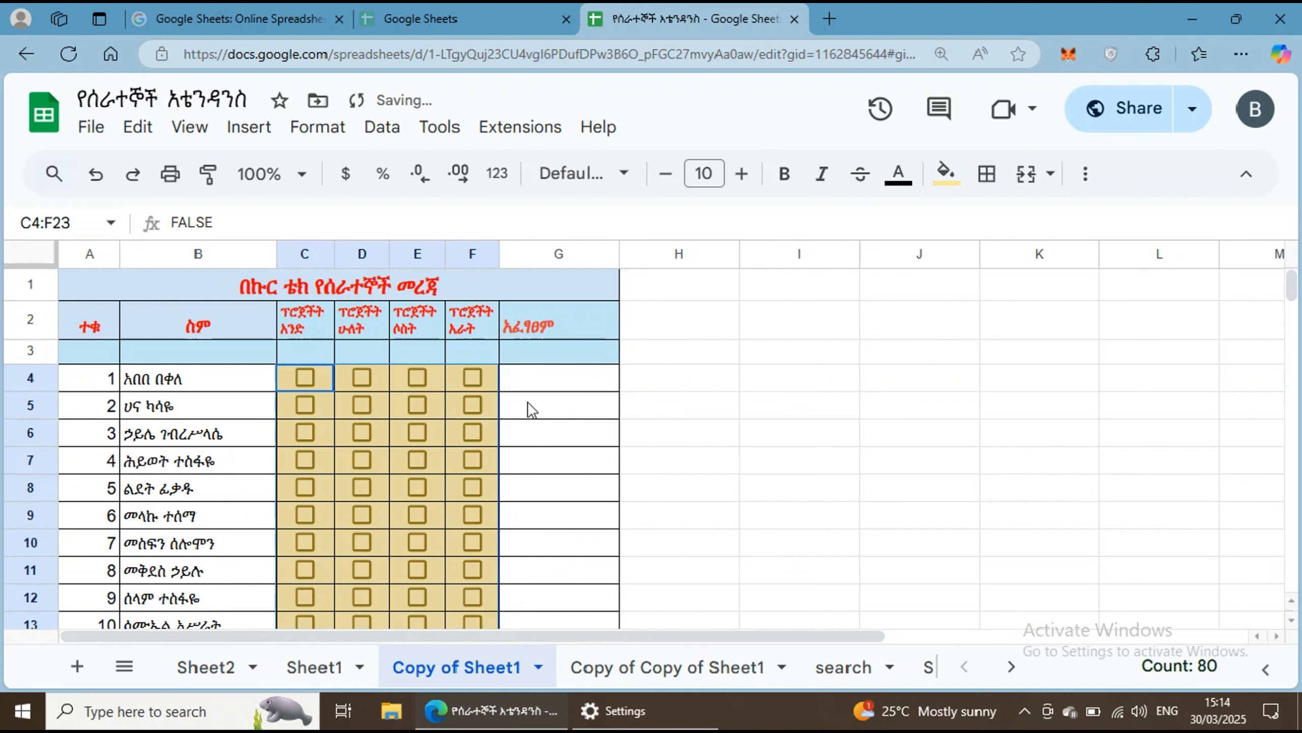
Begin a SPARKLINE formula in G4, the first employee's performance cell, with a nested COUNTIF as its data
left_click(546, 381)
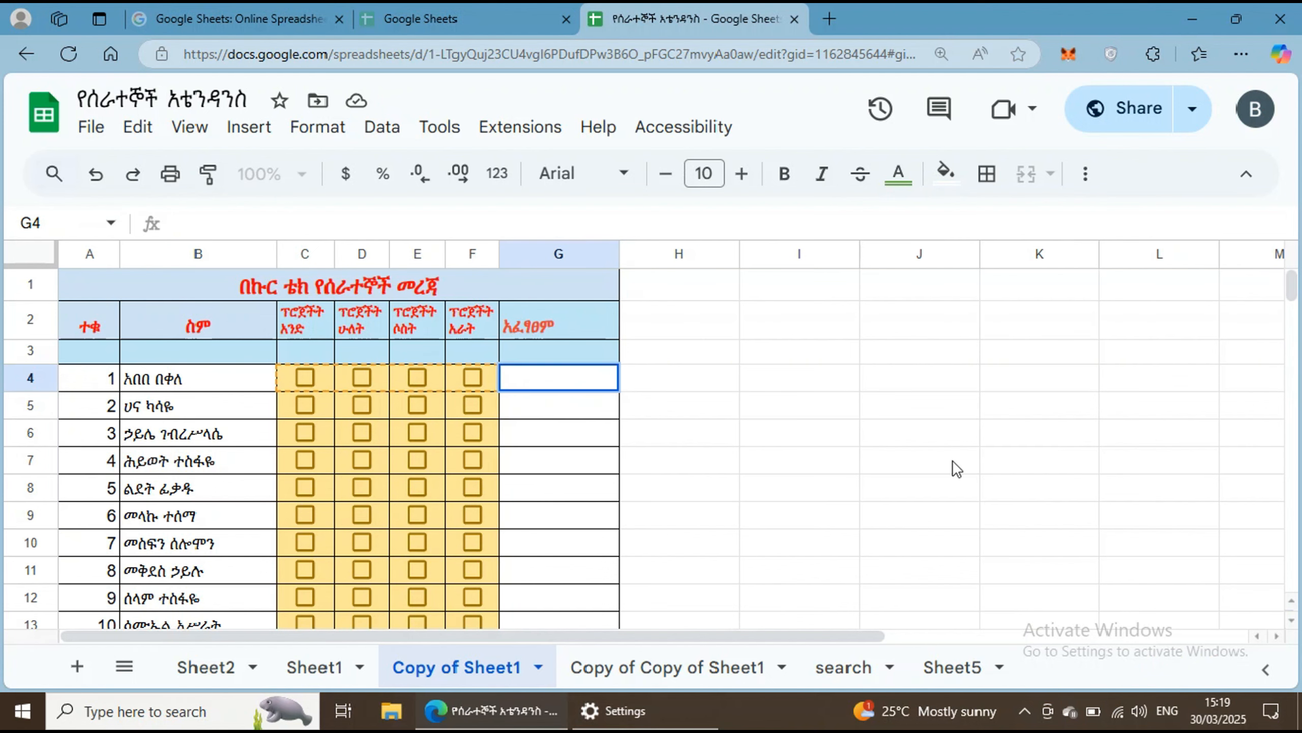
type("=spa")
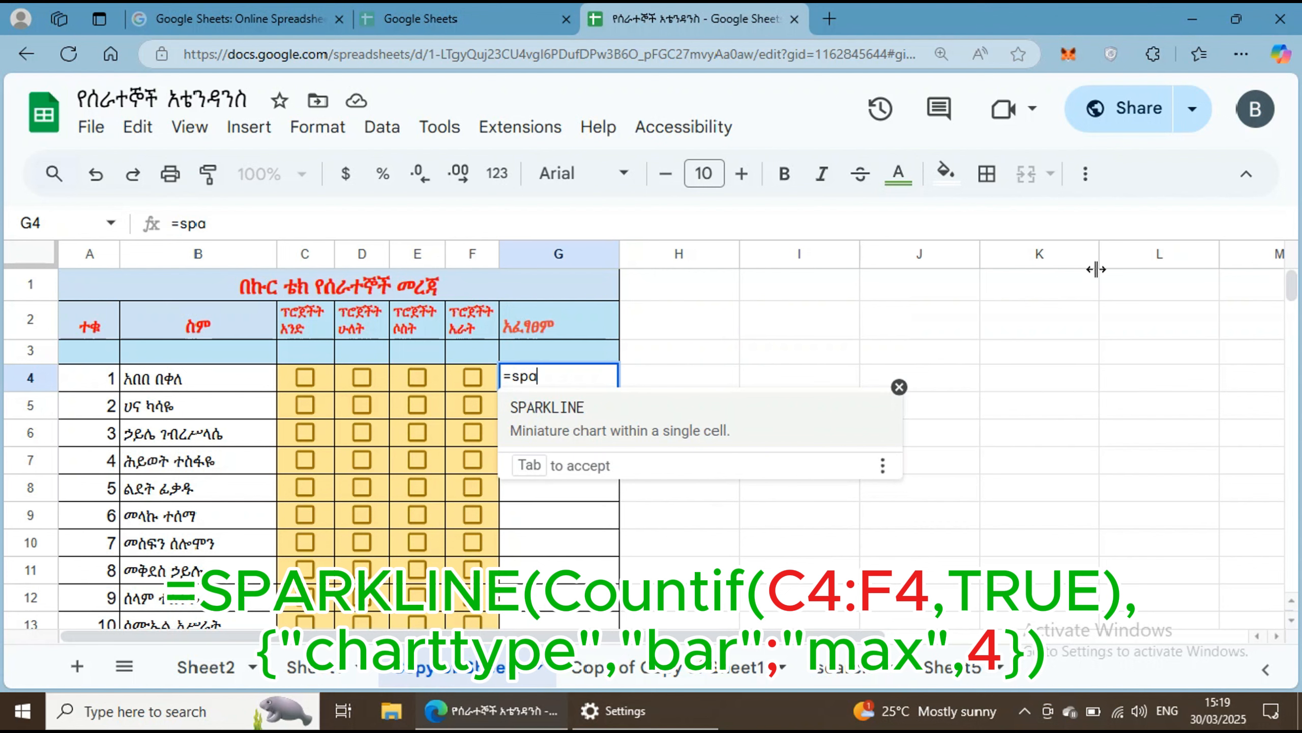
left_click(581, 418)
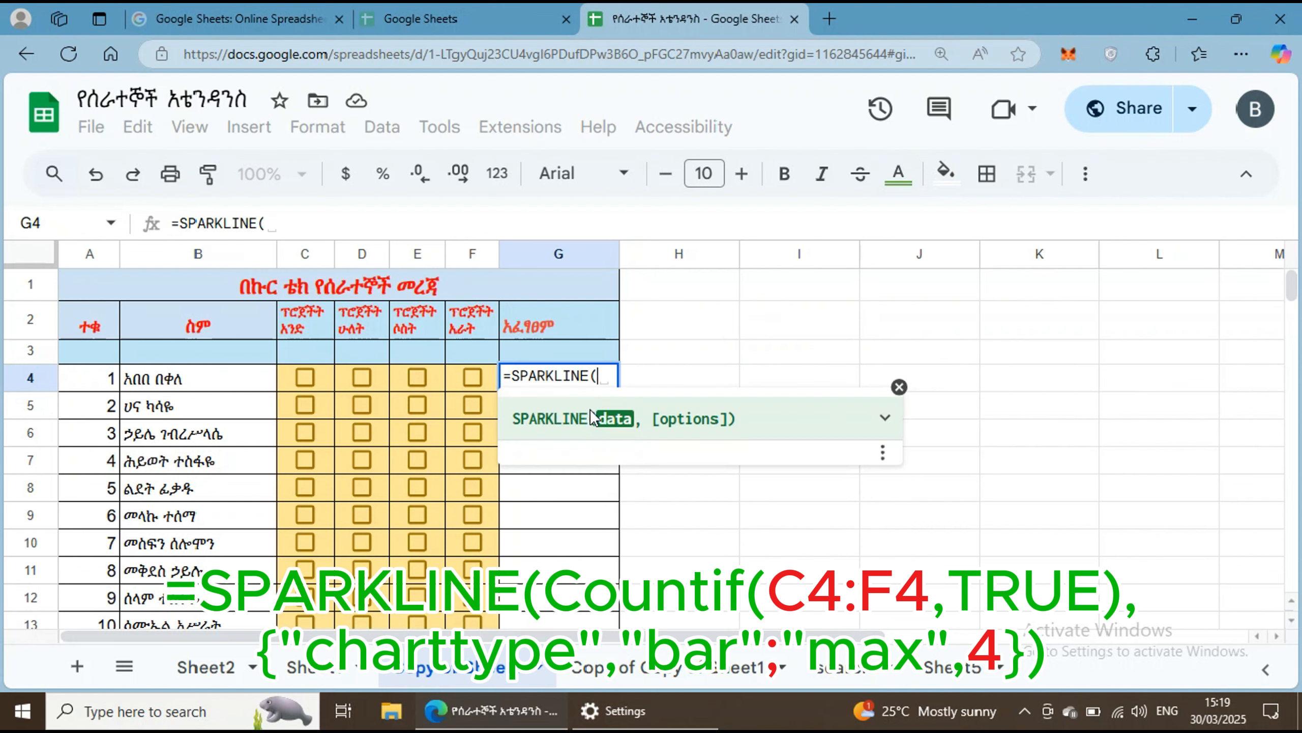
type("cu")
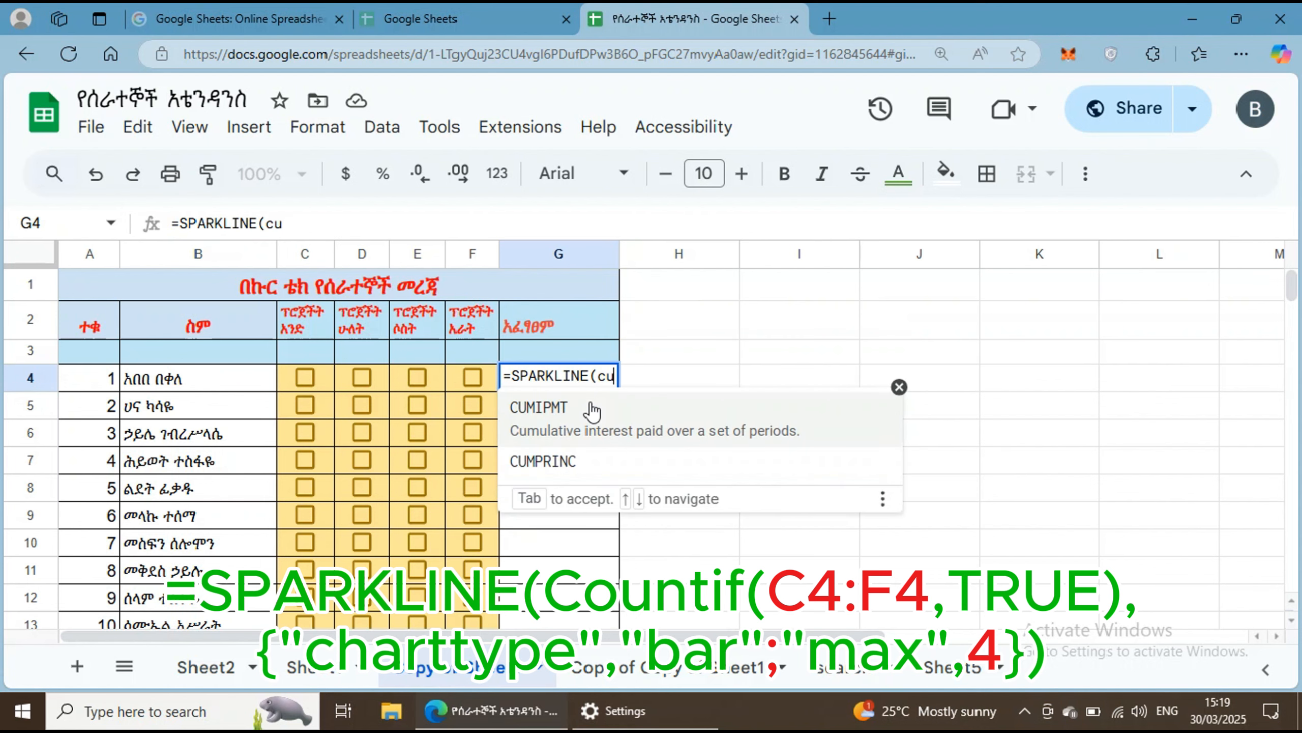
key("BackSpace")
key("BackSpace")
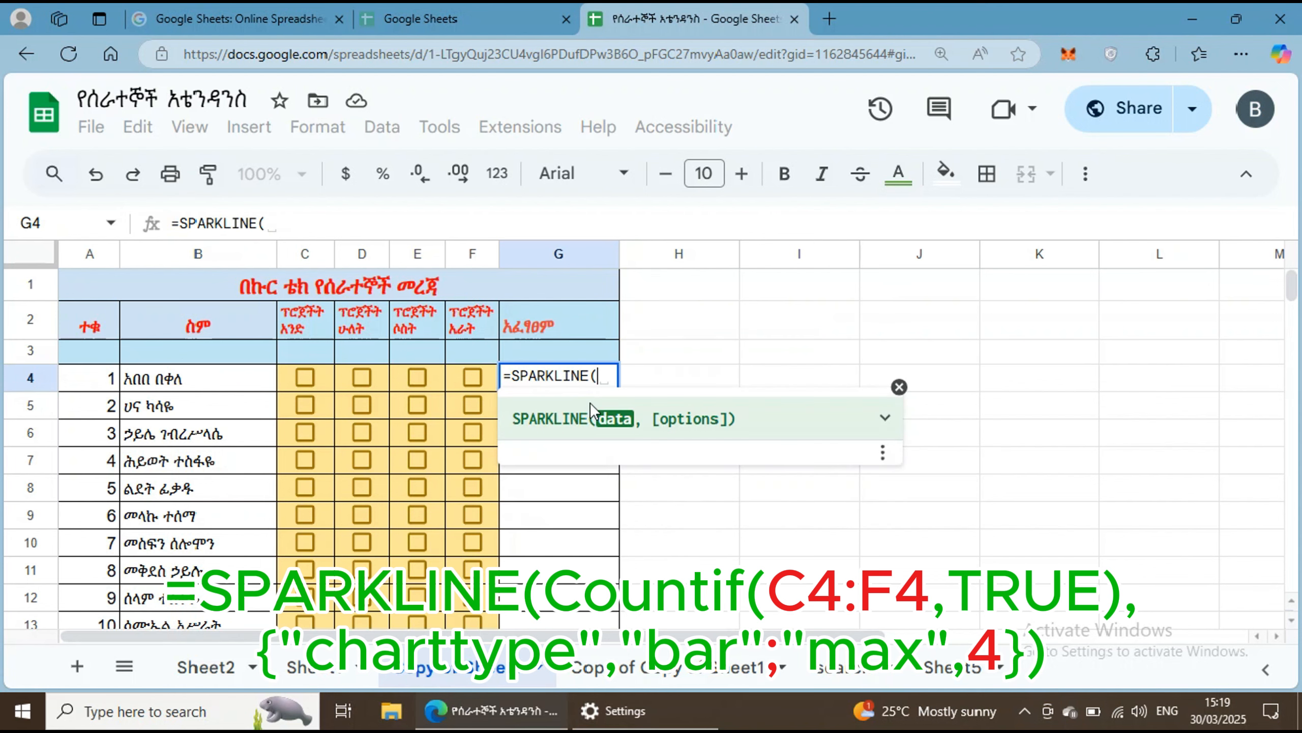
type("ount")
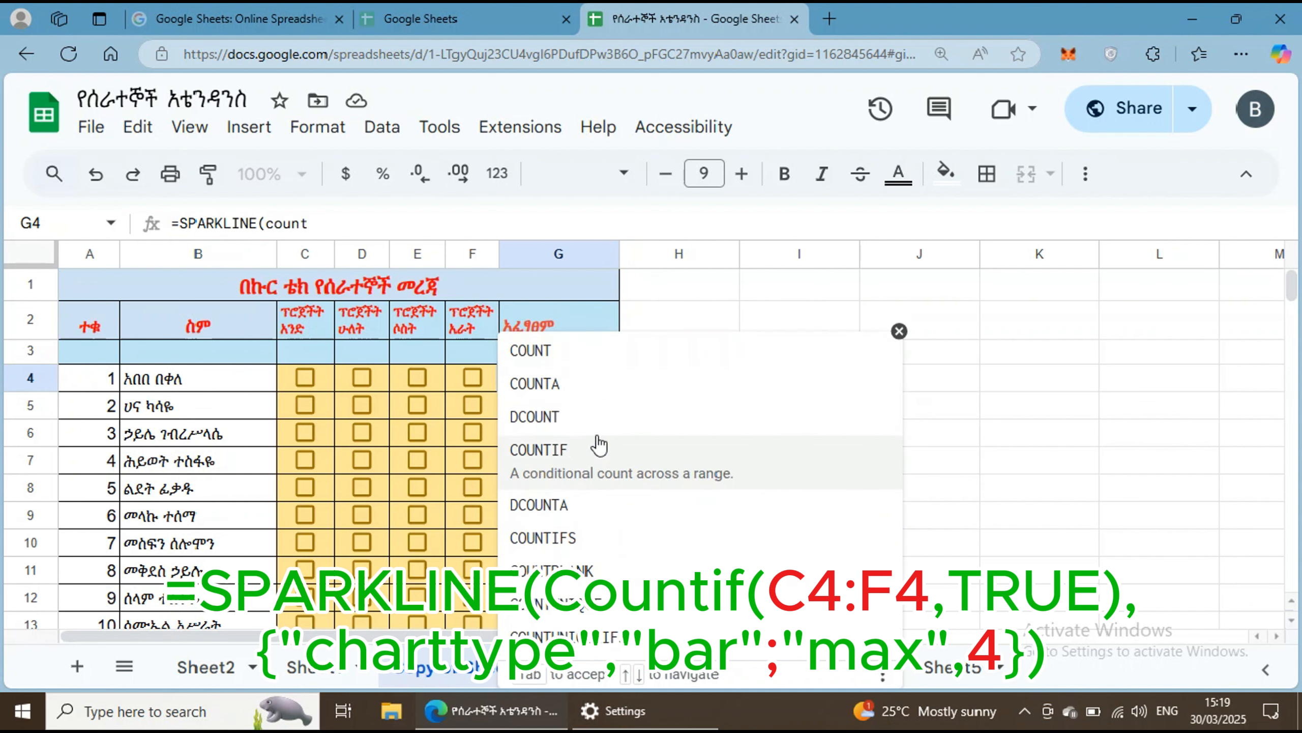
left_click(590, 470)
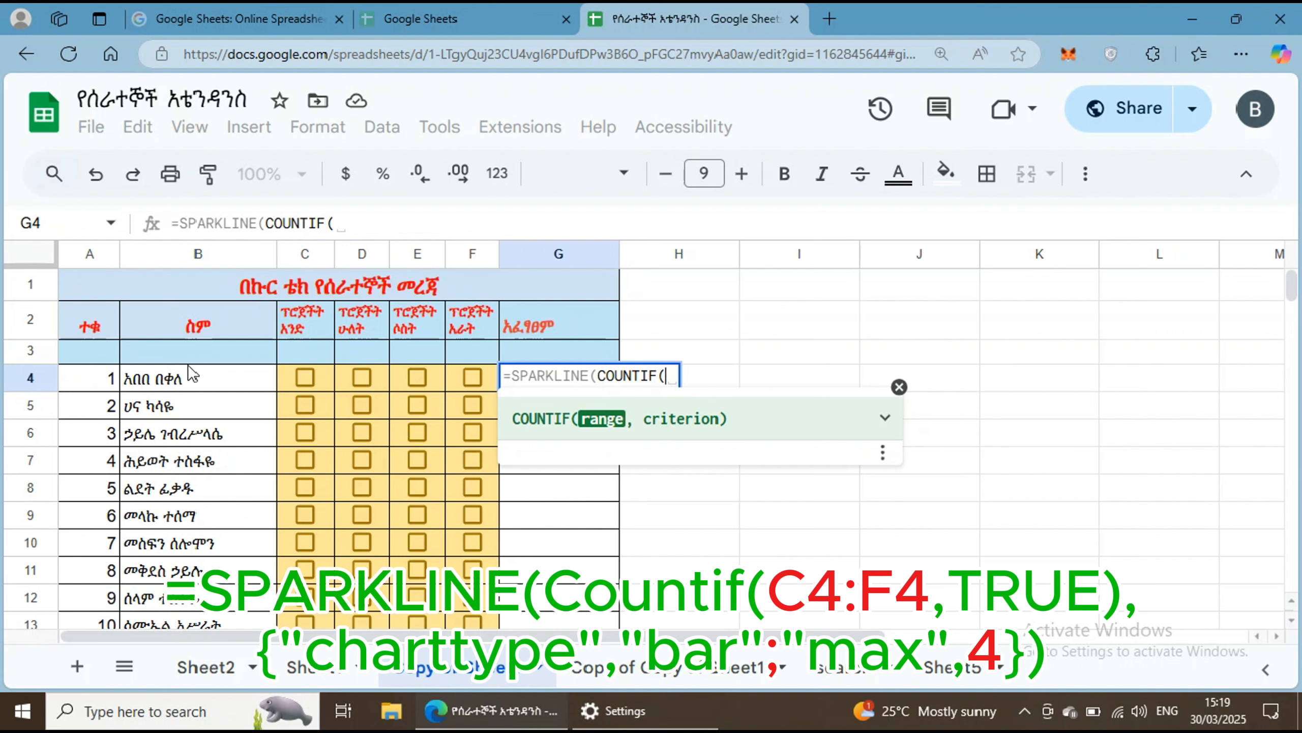
Complete the nested COUNTIF in G4 with range C4:F4 and criterion true
left_click_drag(292, 378, 452, 380)
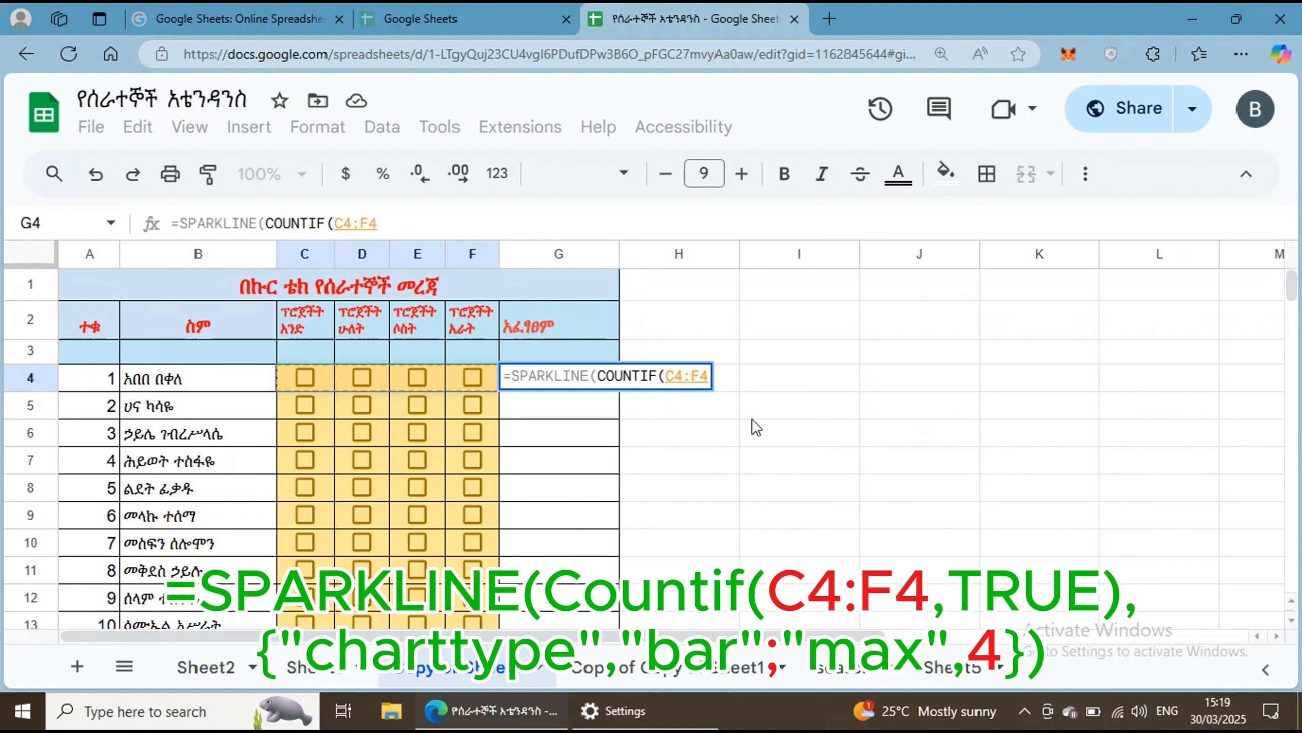
type(",")
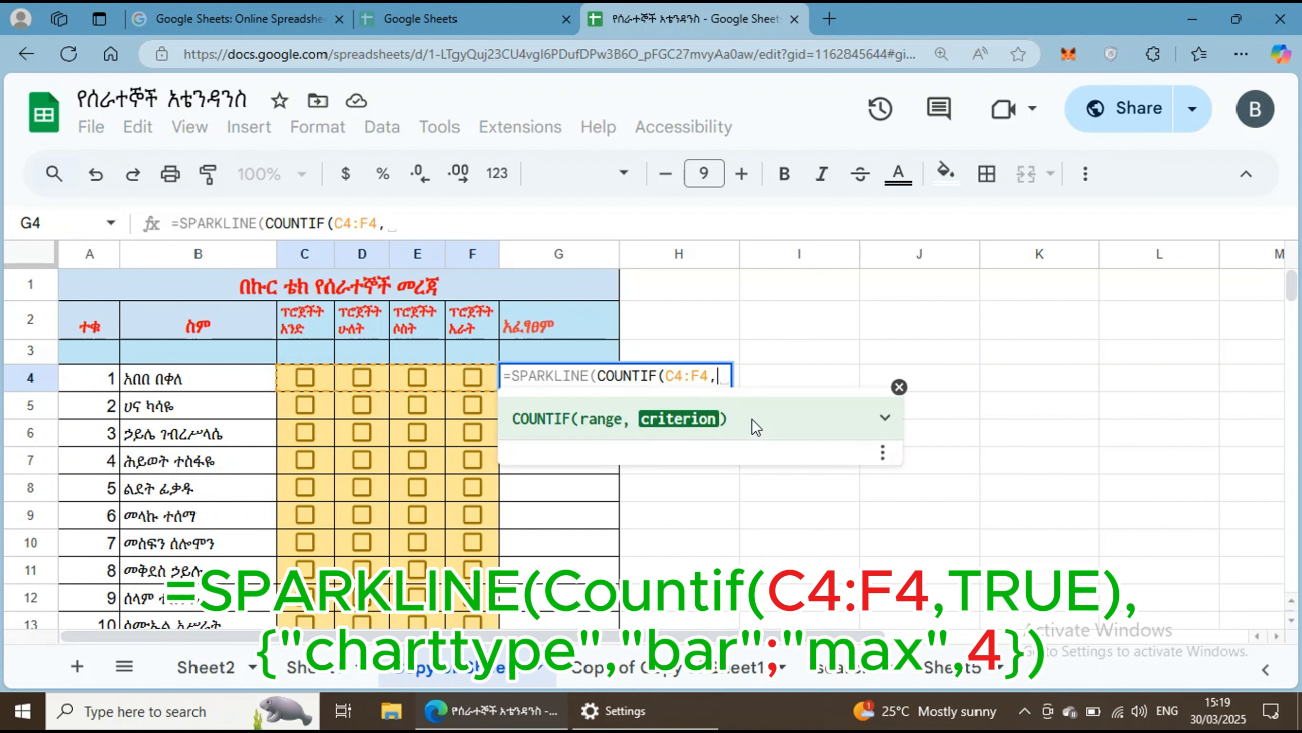
type("true")
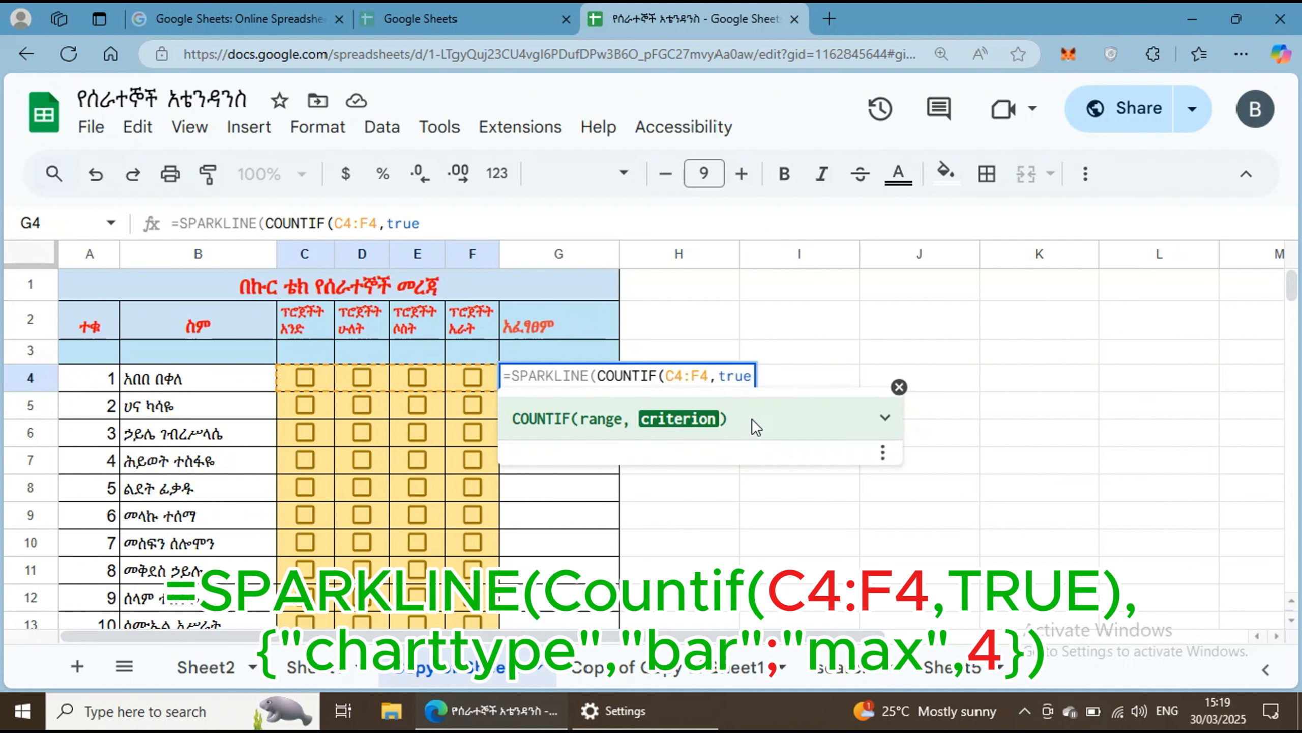
type(")")
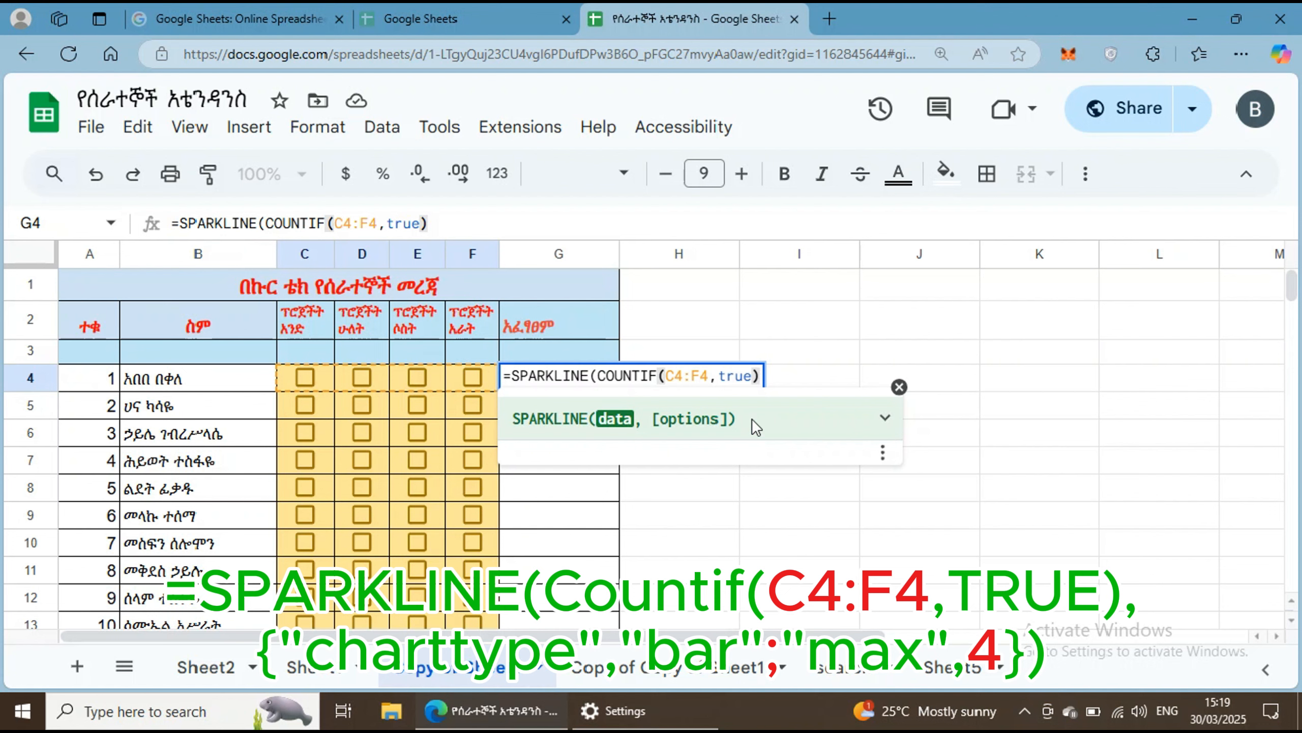
Add an options array to the SPARKLINE formula in G4, with "charttype" set to "bar"
type(", {")
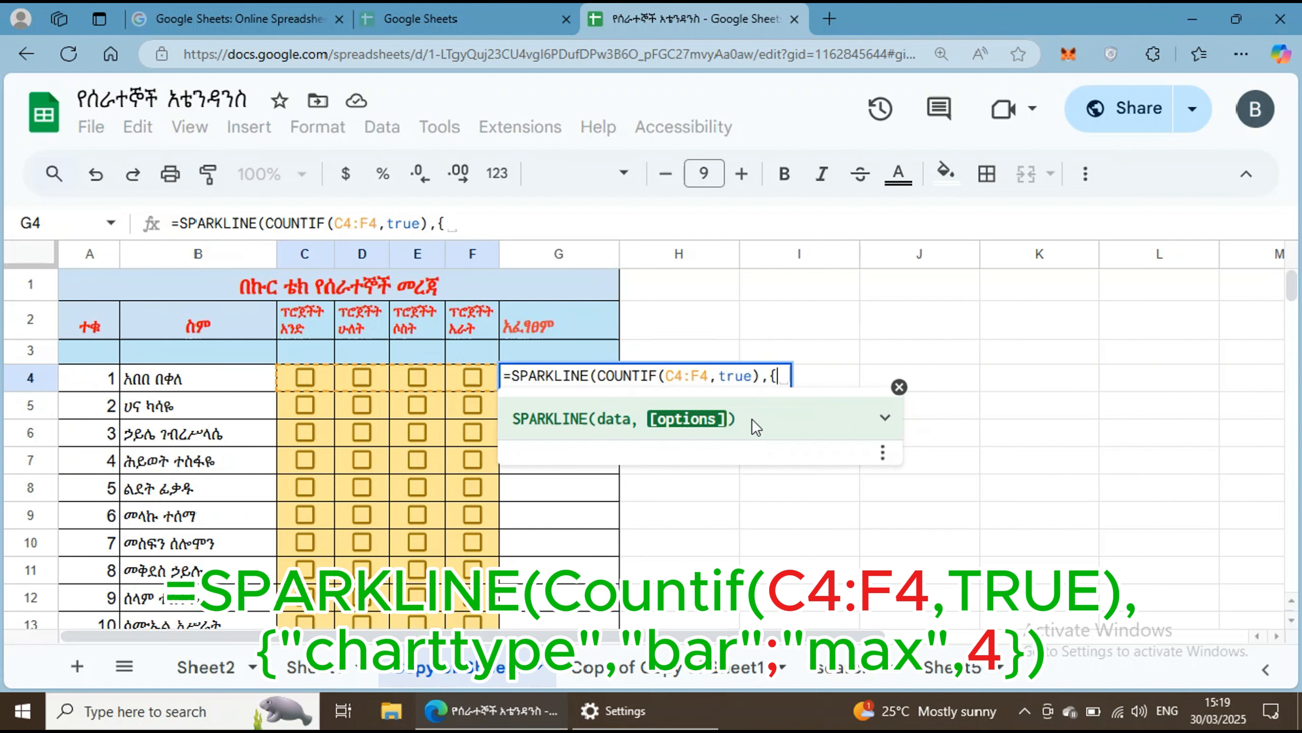
type("\"")
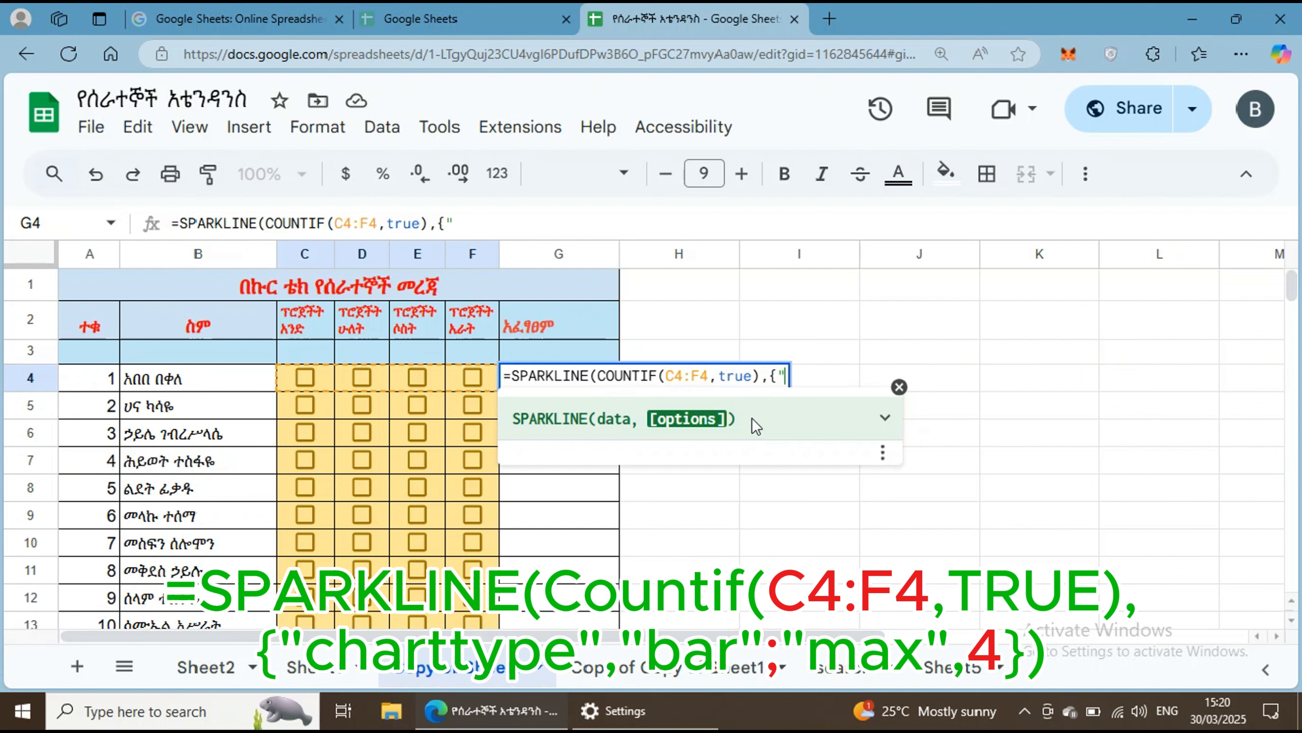
type("chart")
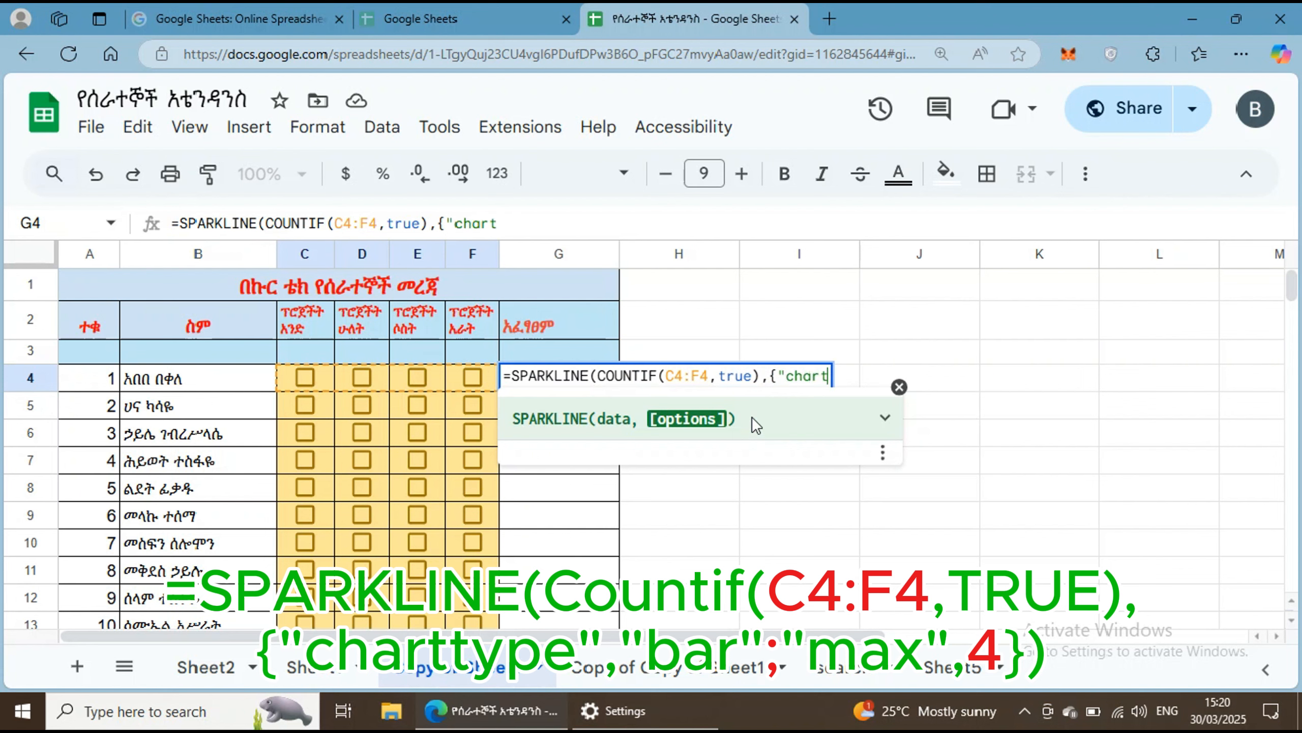
type("type")
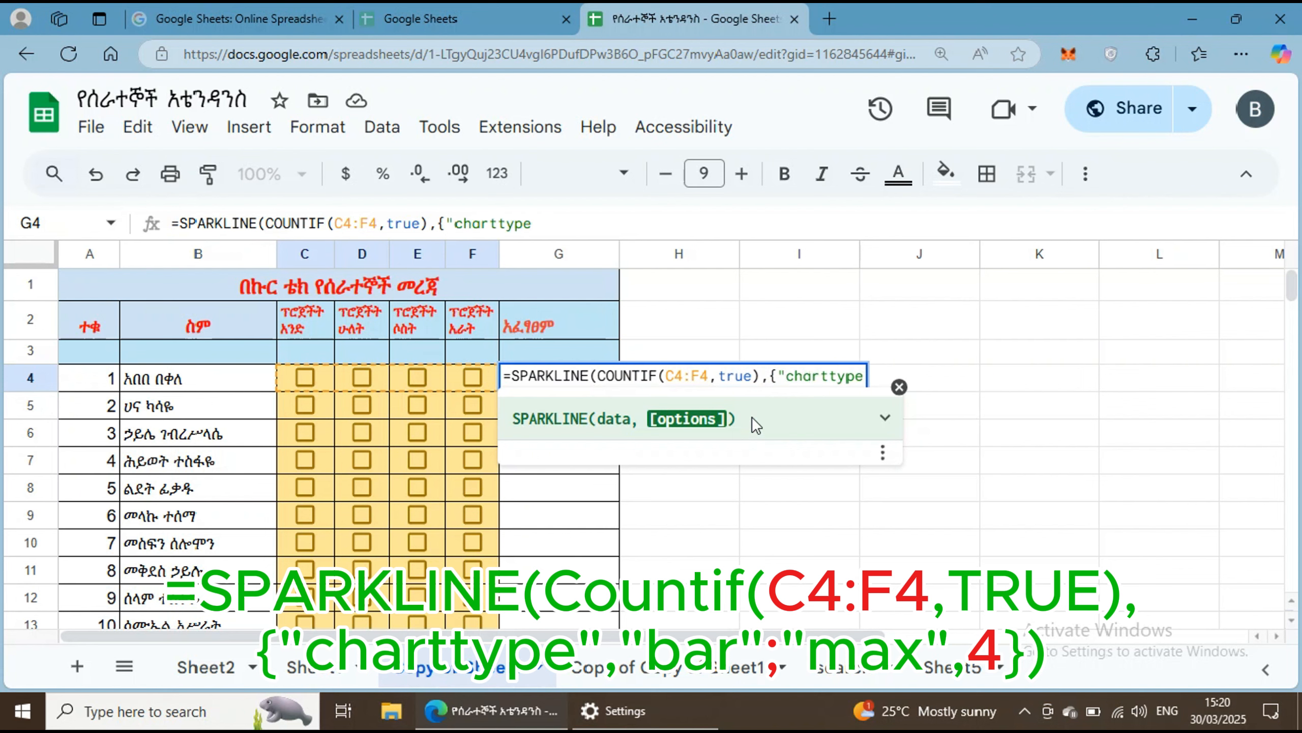
type("\",")
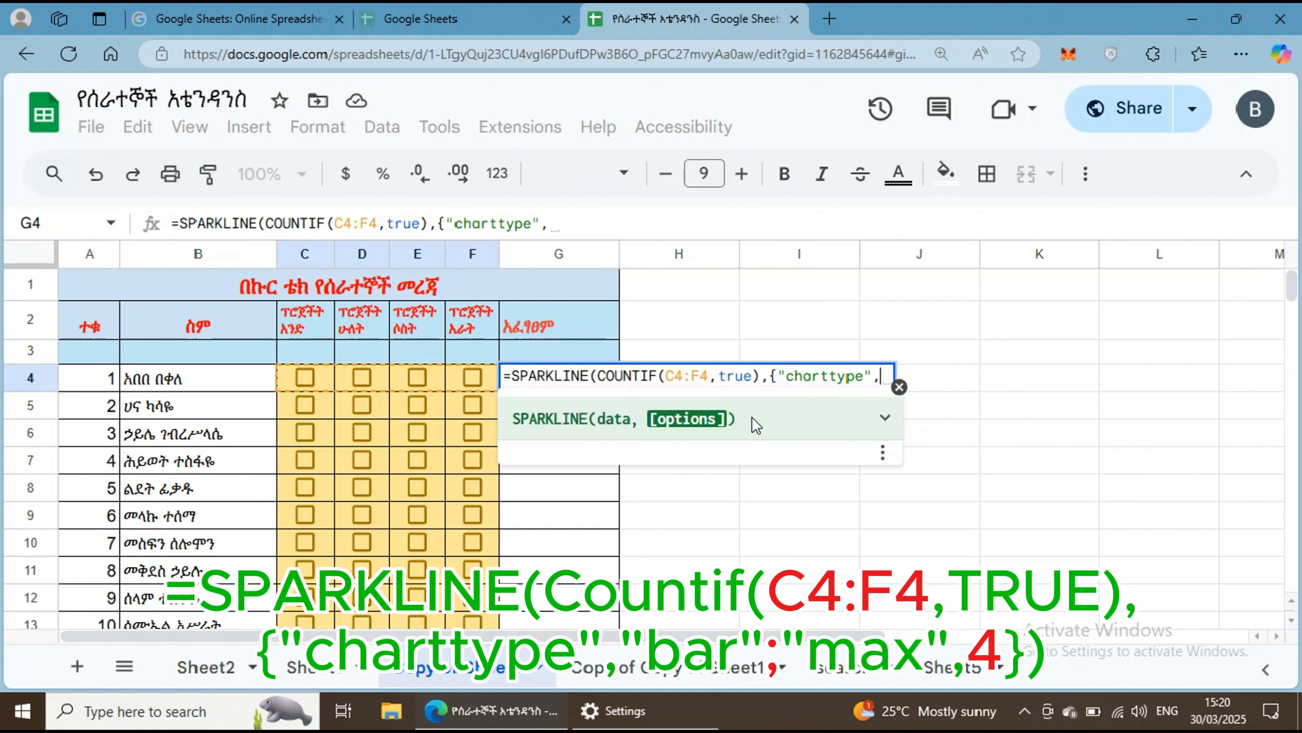
type("\"")
type("b")
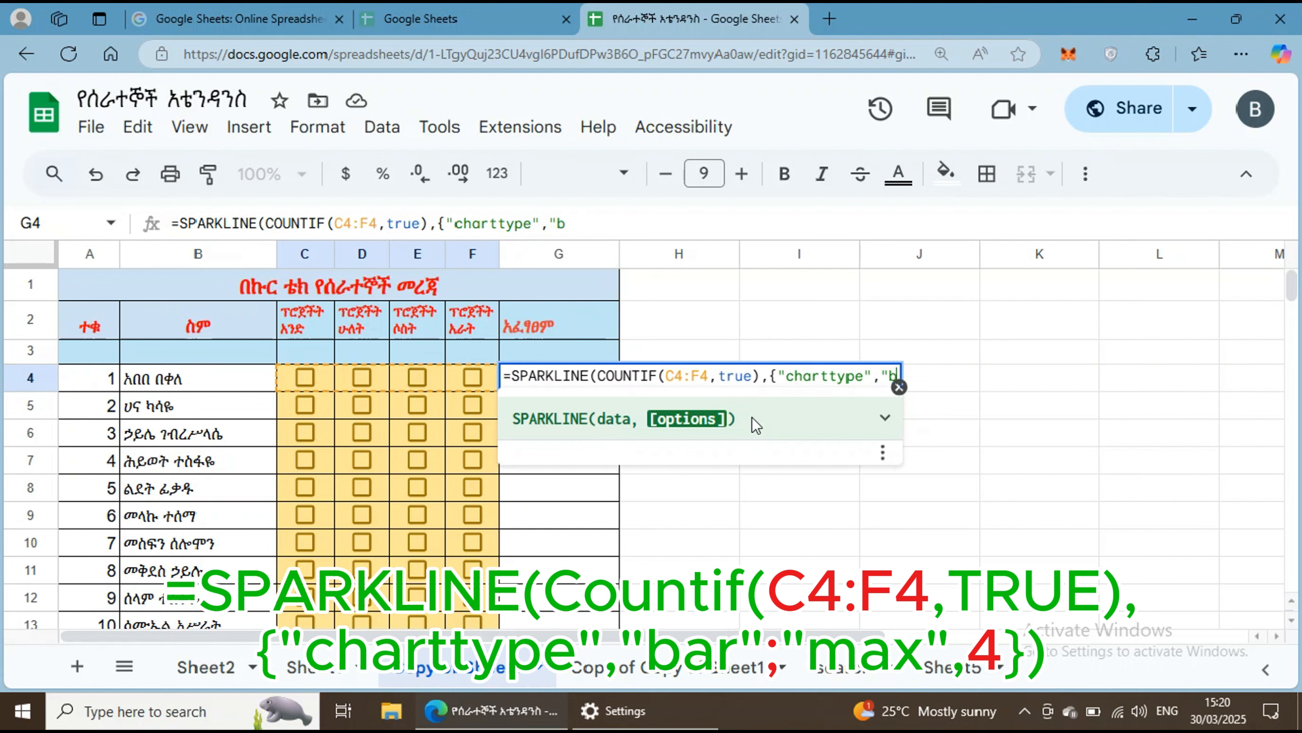
type("ar\"")
type(";")
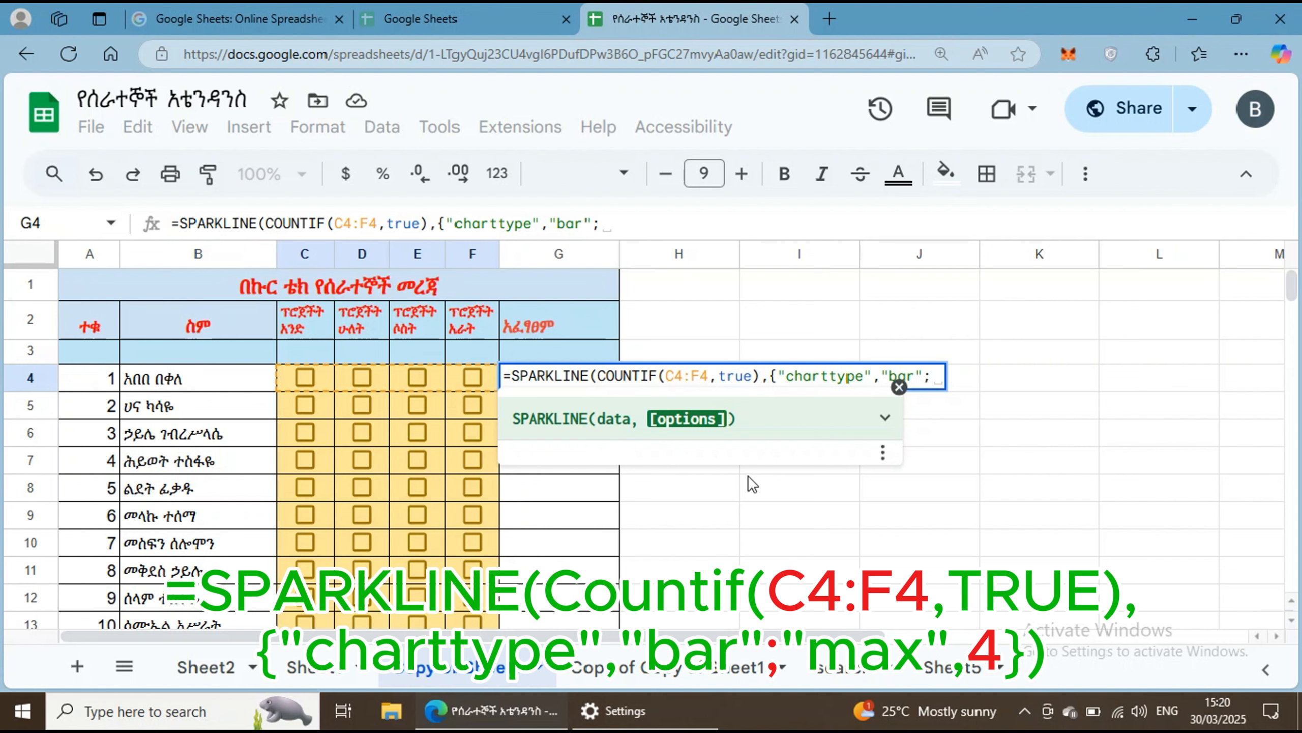
Add the "max" option with value 4, close the SPARKLINE formula and enter it in G4
type("\"")
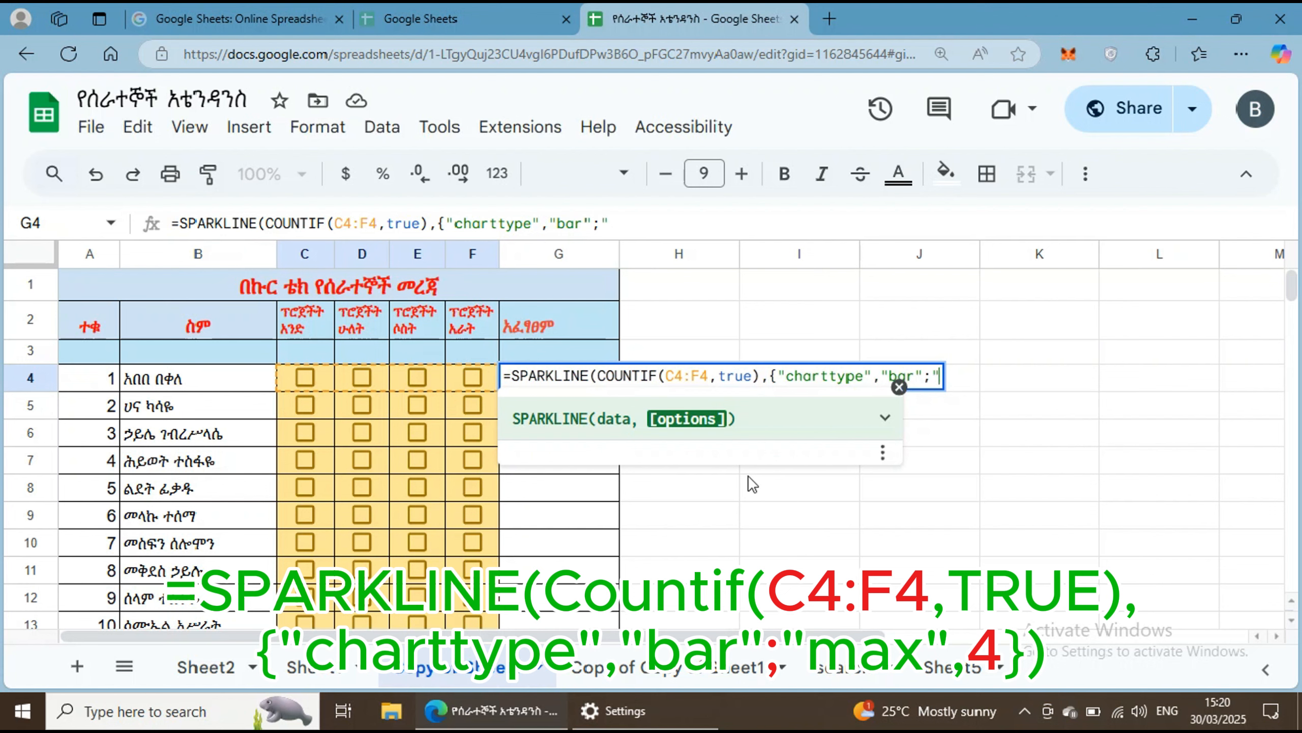
type("max")
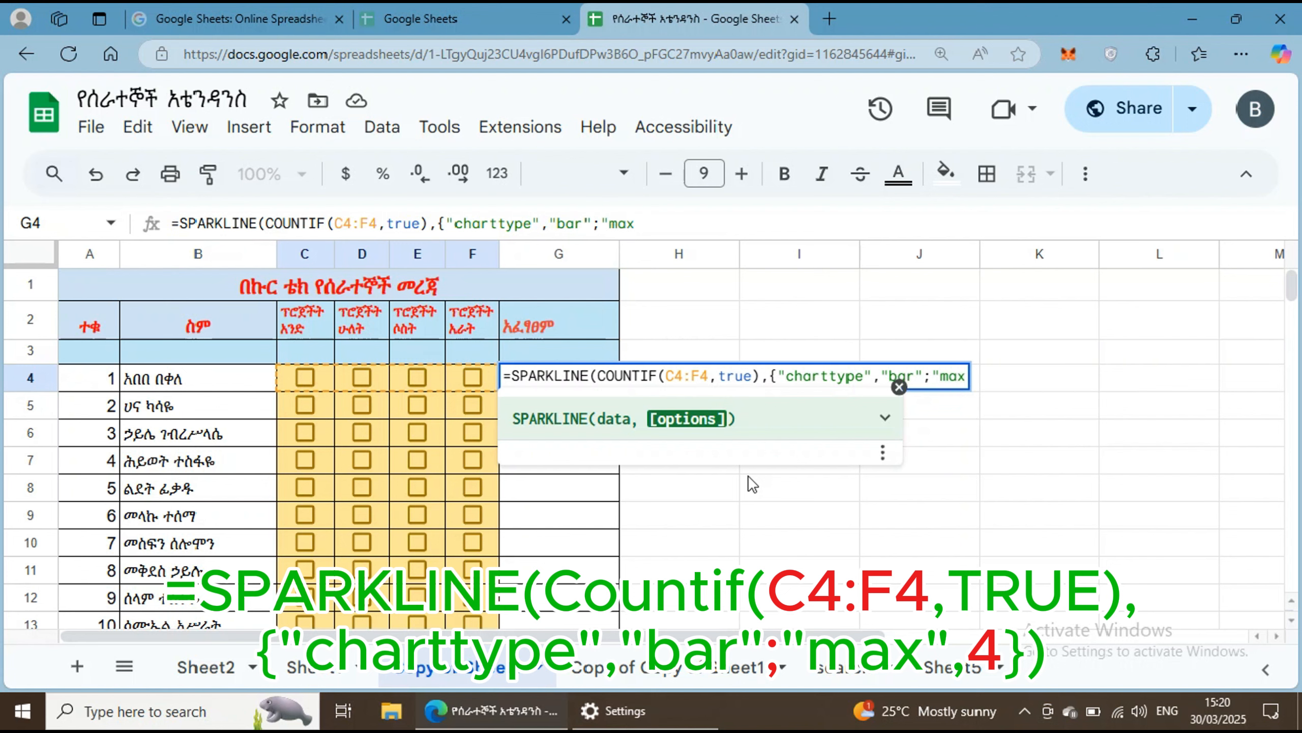
type("\",4}")
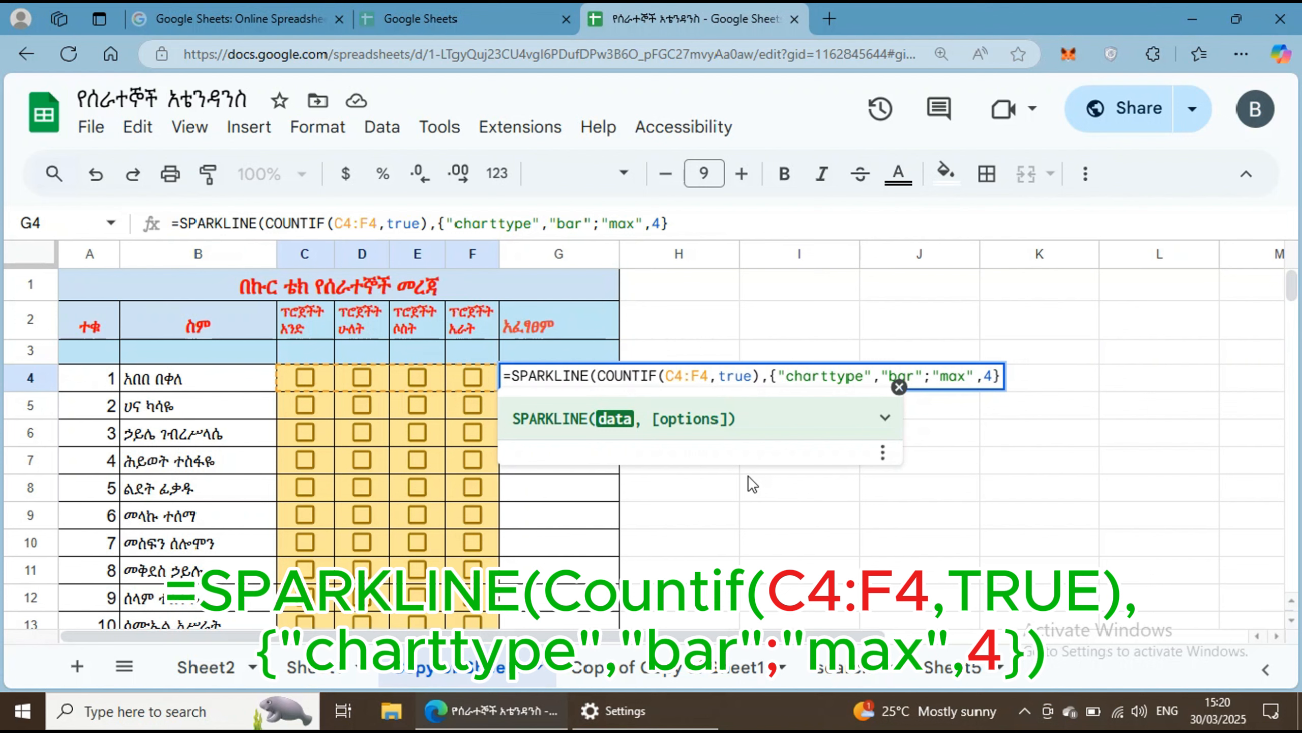
type(")")
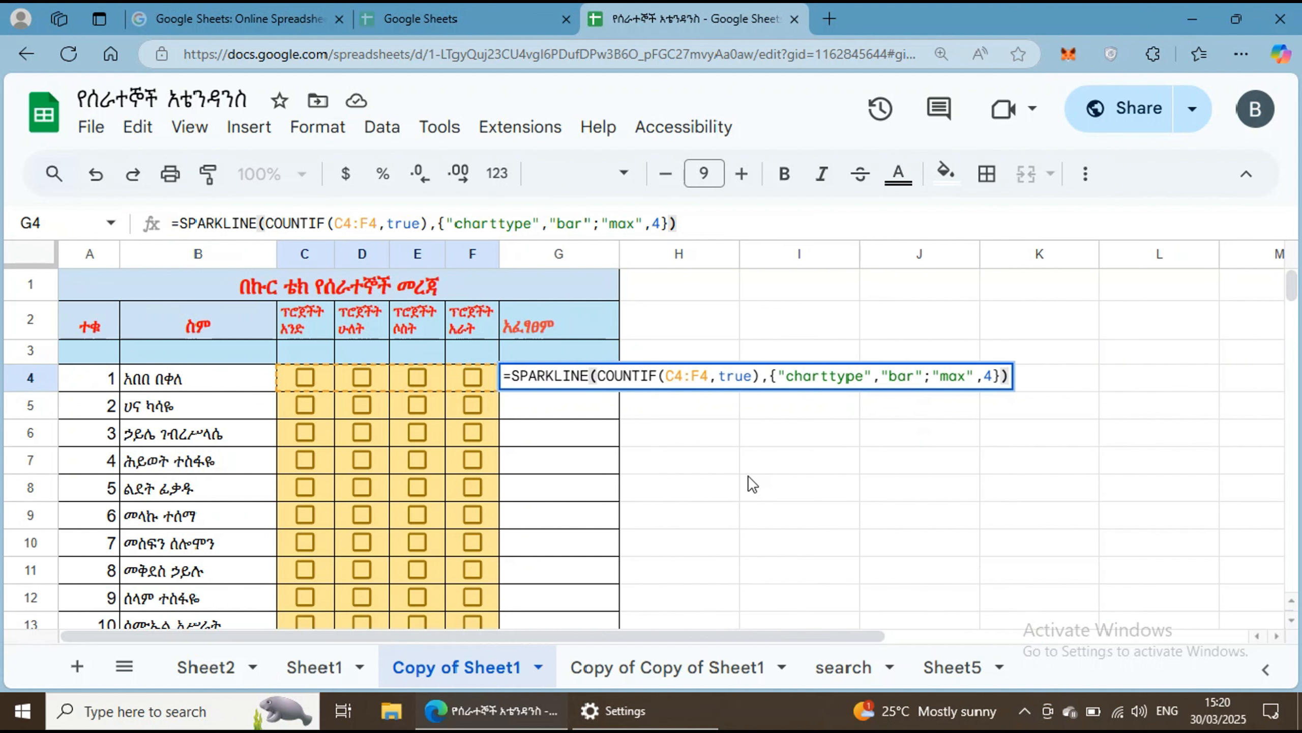
key("Return")
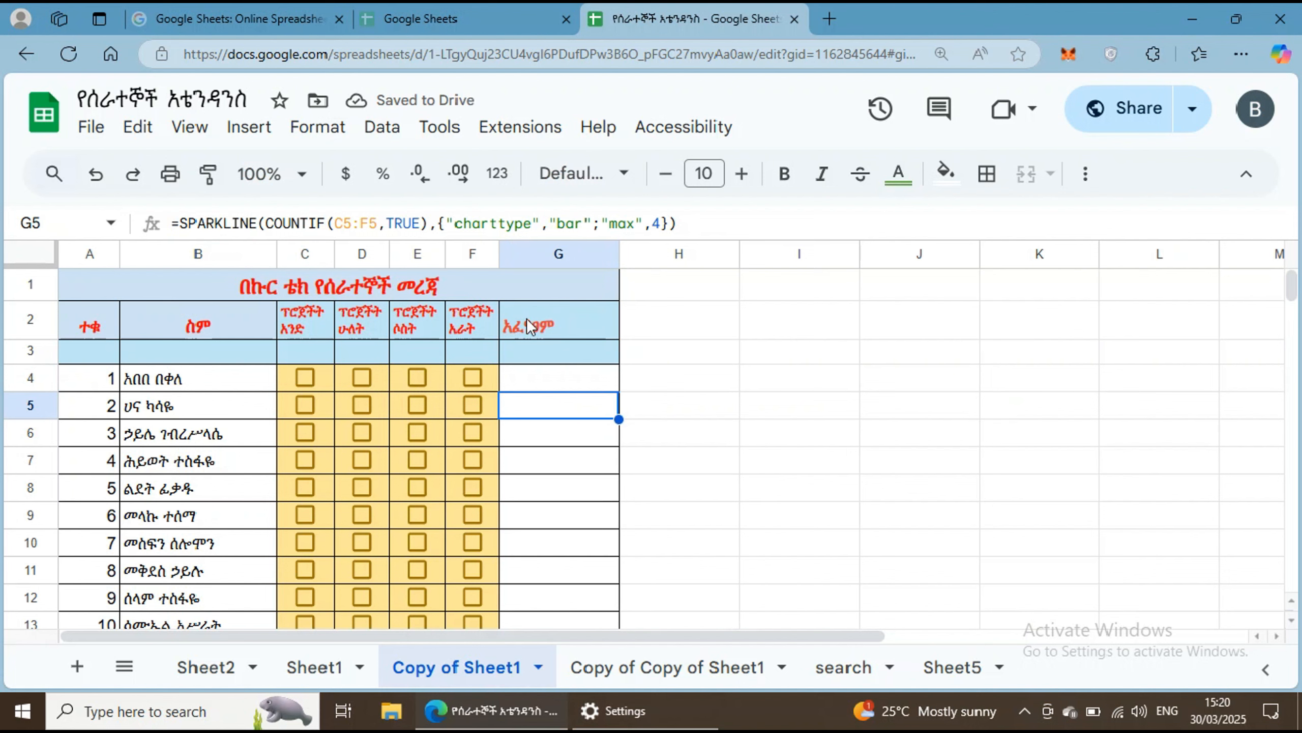
left_click(575, 382)
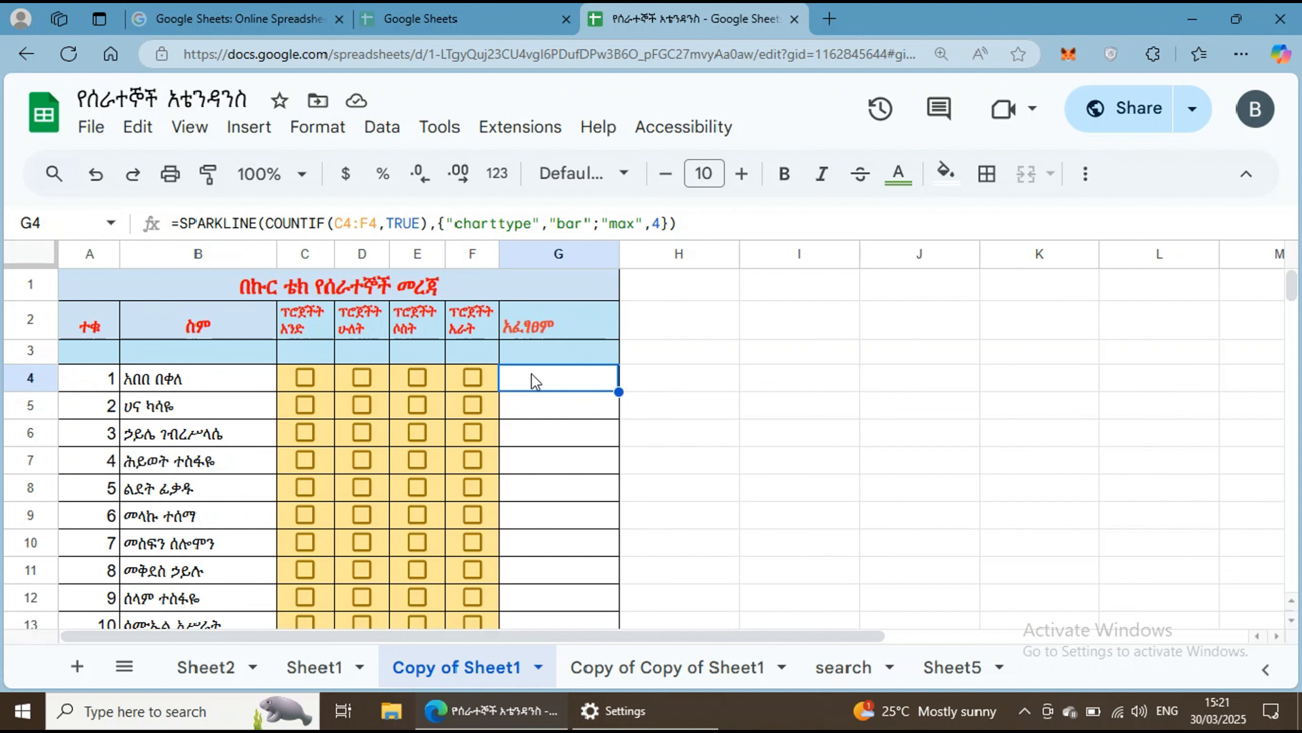
Tick all four project checkboxes in C4:F4 for the first employee
left_click(305, 377)
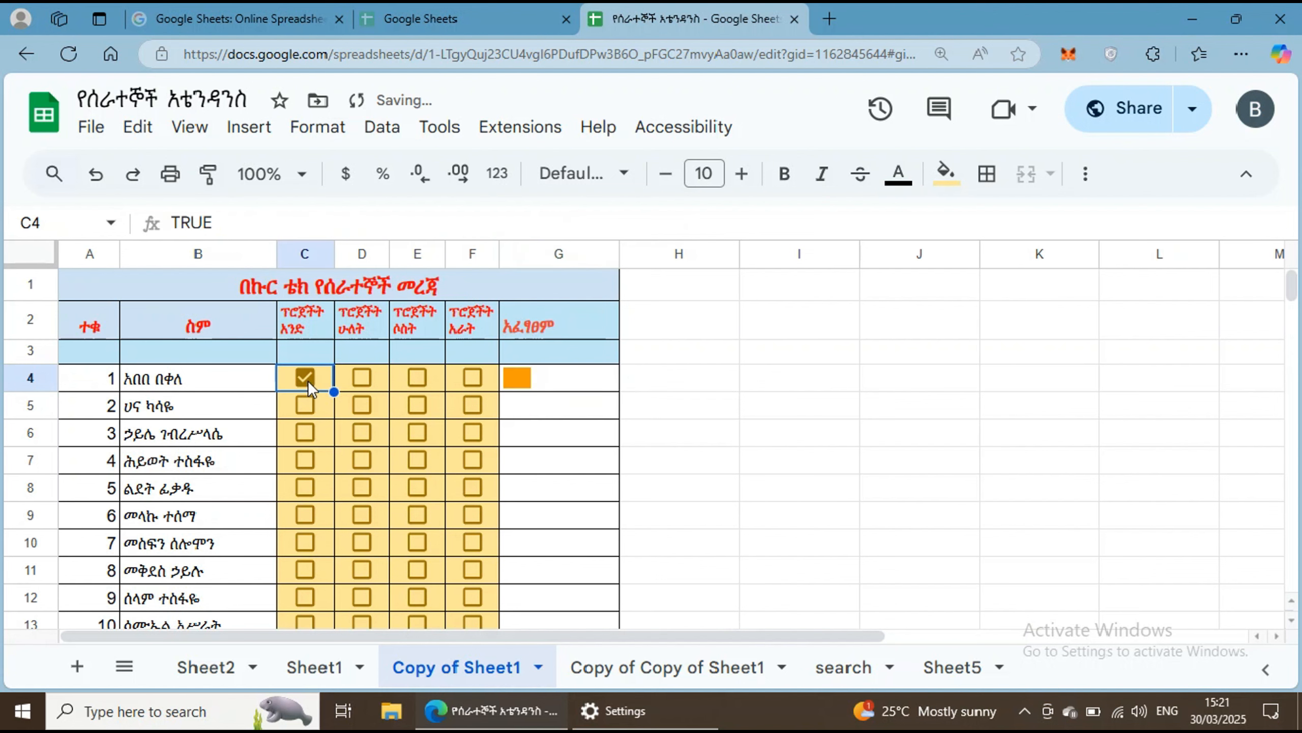
left_click(362, 377)
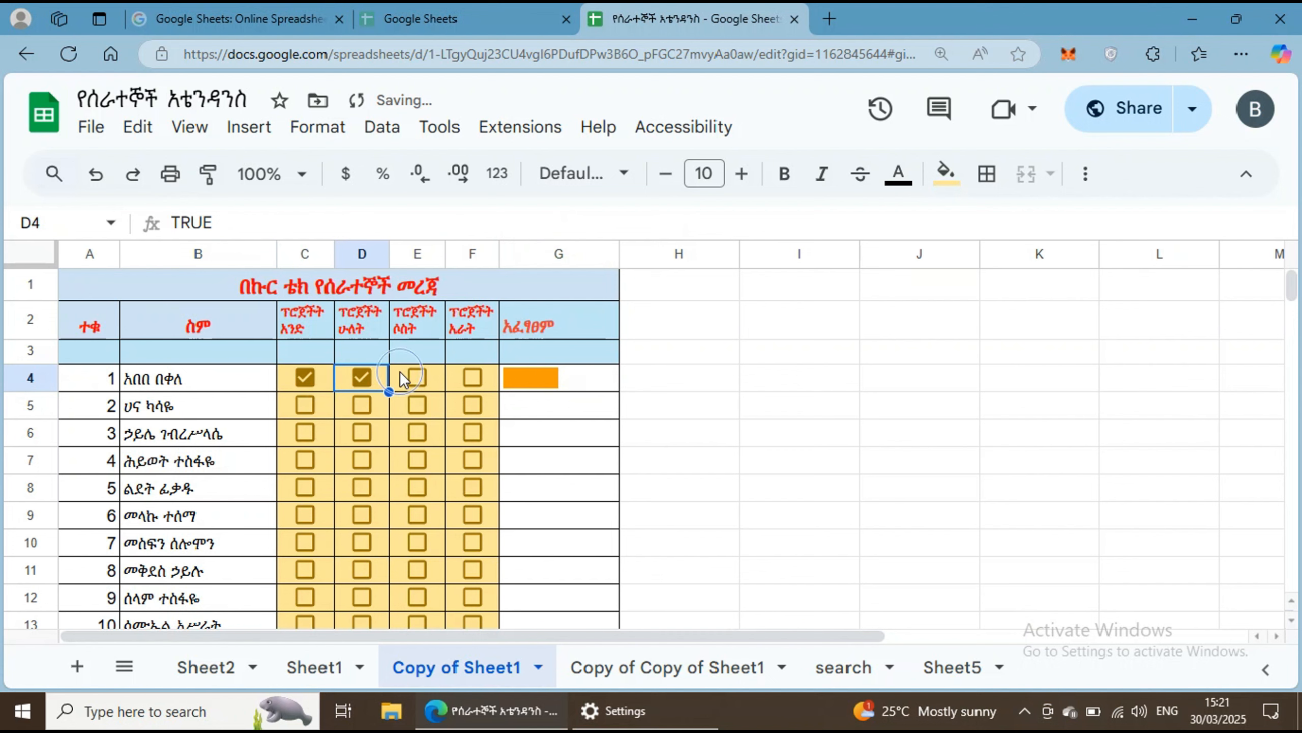
left_click(401, 372)
left_click(469, 372)
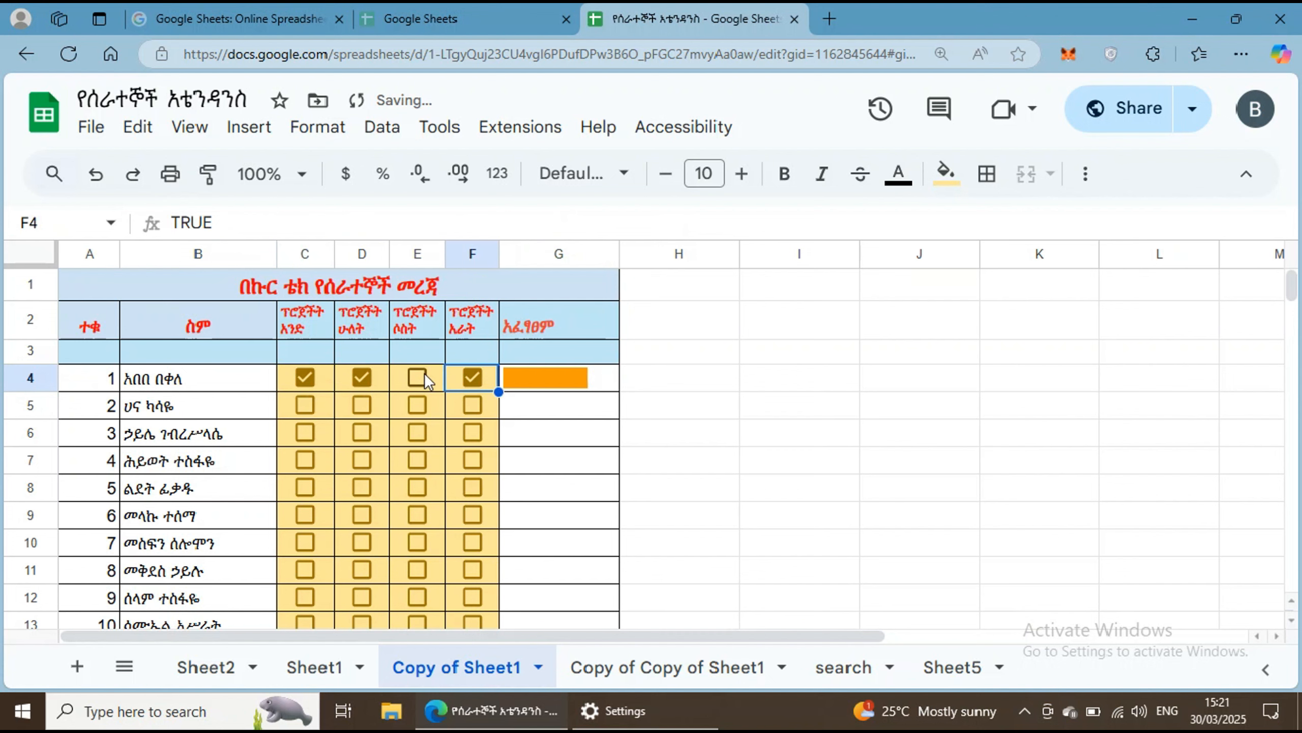
left_click(425, 373)
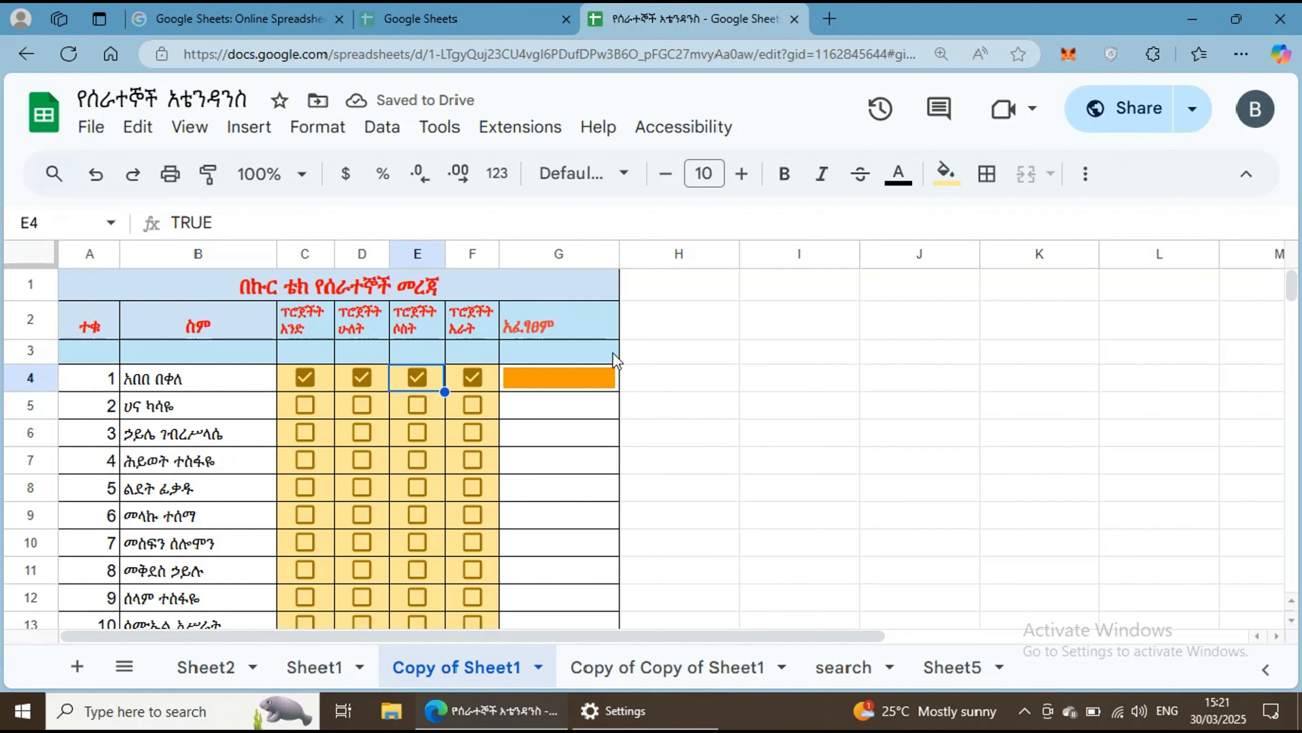
Fill the SPARKLINE formula from G4 down to G23 for all employees
left_click(611, 380)
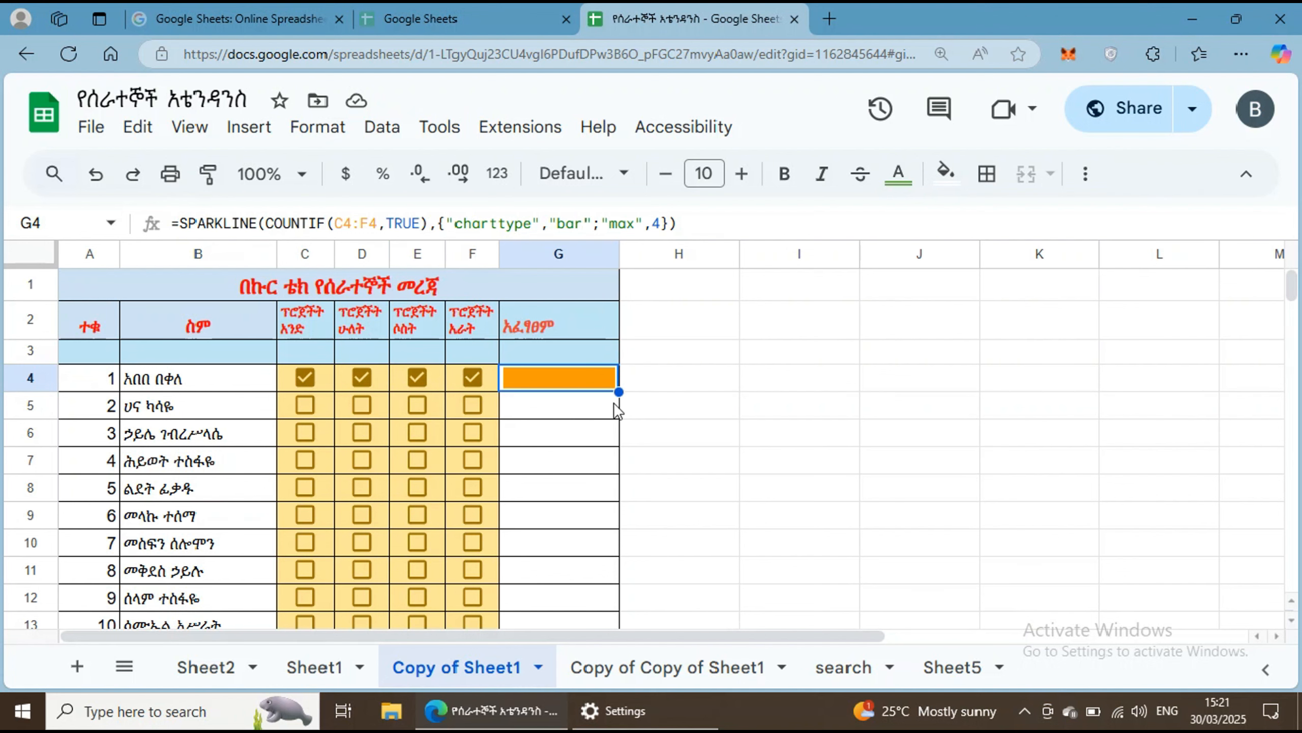
left_click_drag(619, 391, 623, 336)
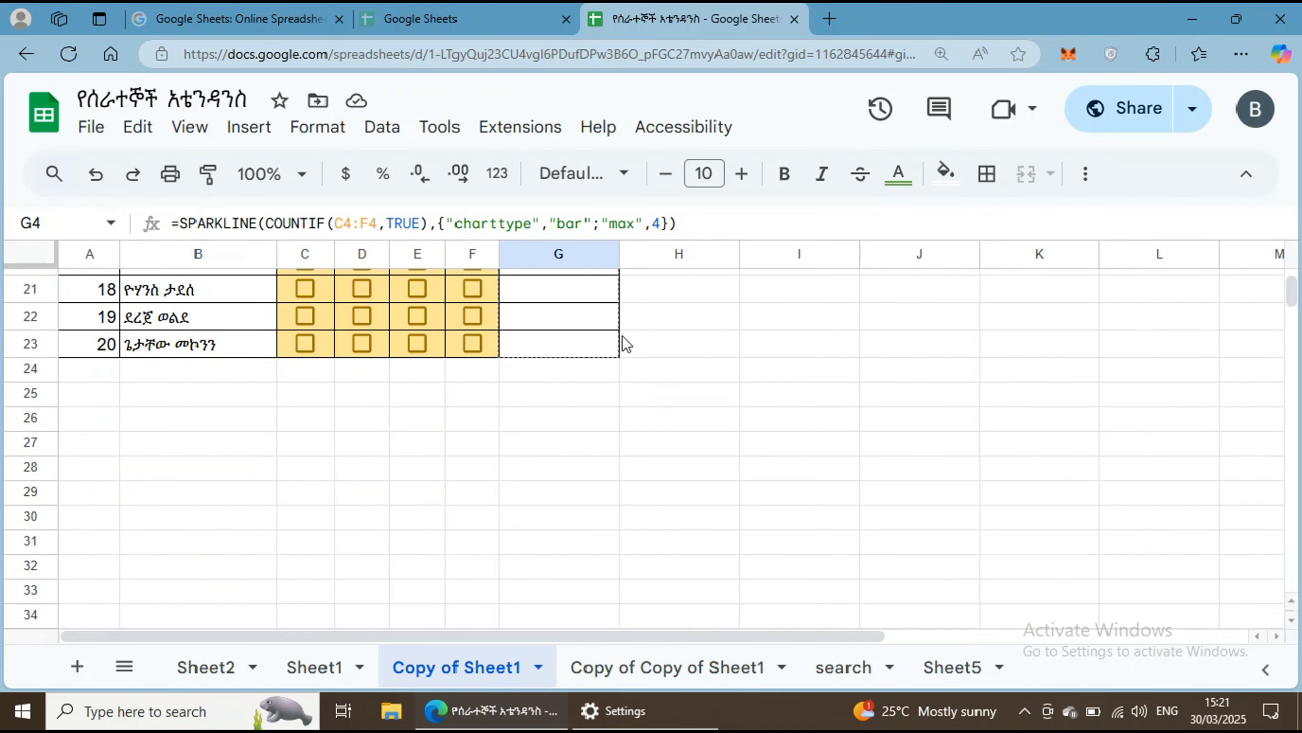
scroll(318, 429, "up", 5)
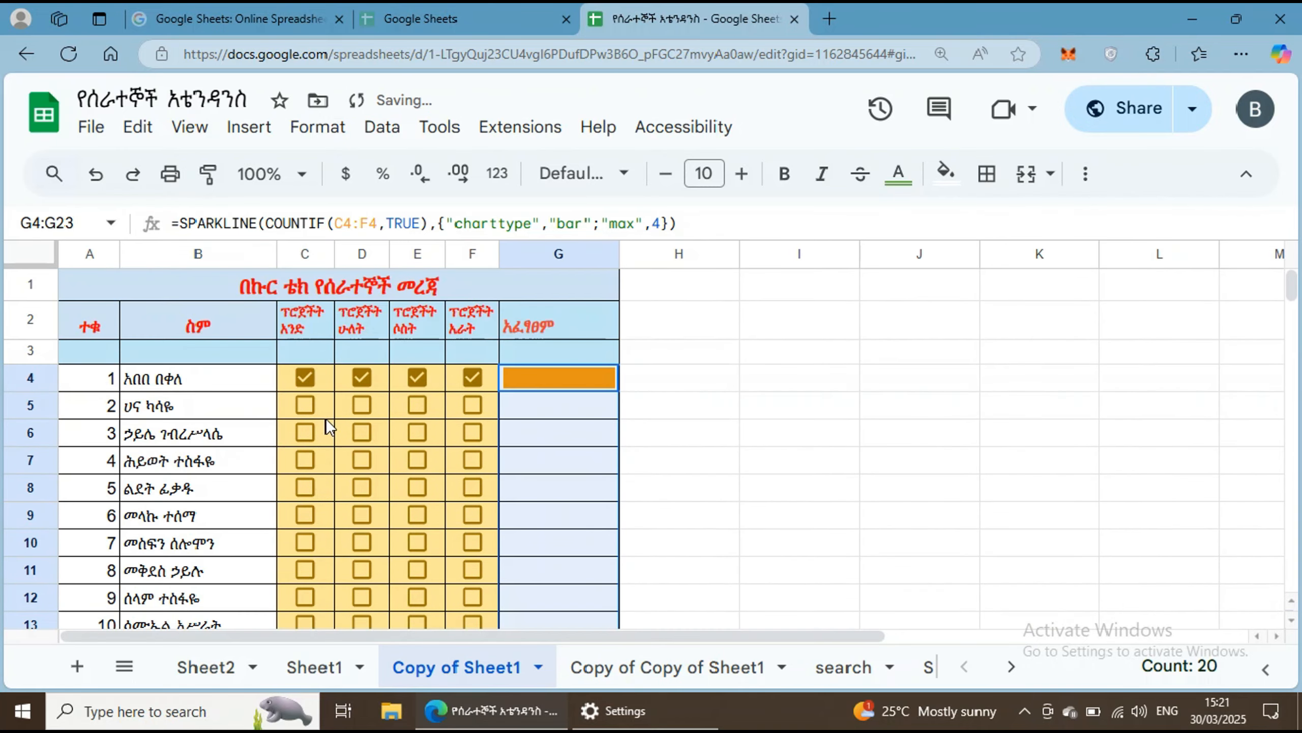
Tick the first two project checkboxes in C6:D6 and all four in C5:F5
left_click(357, 436)
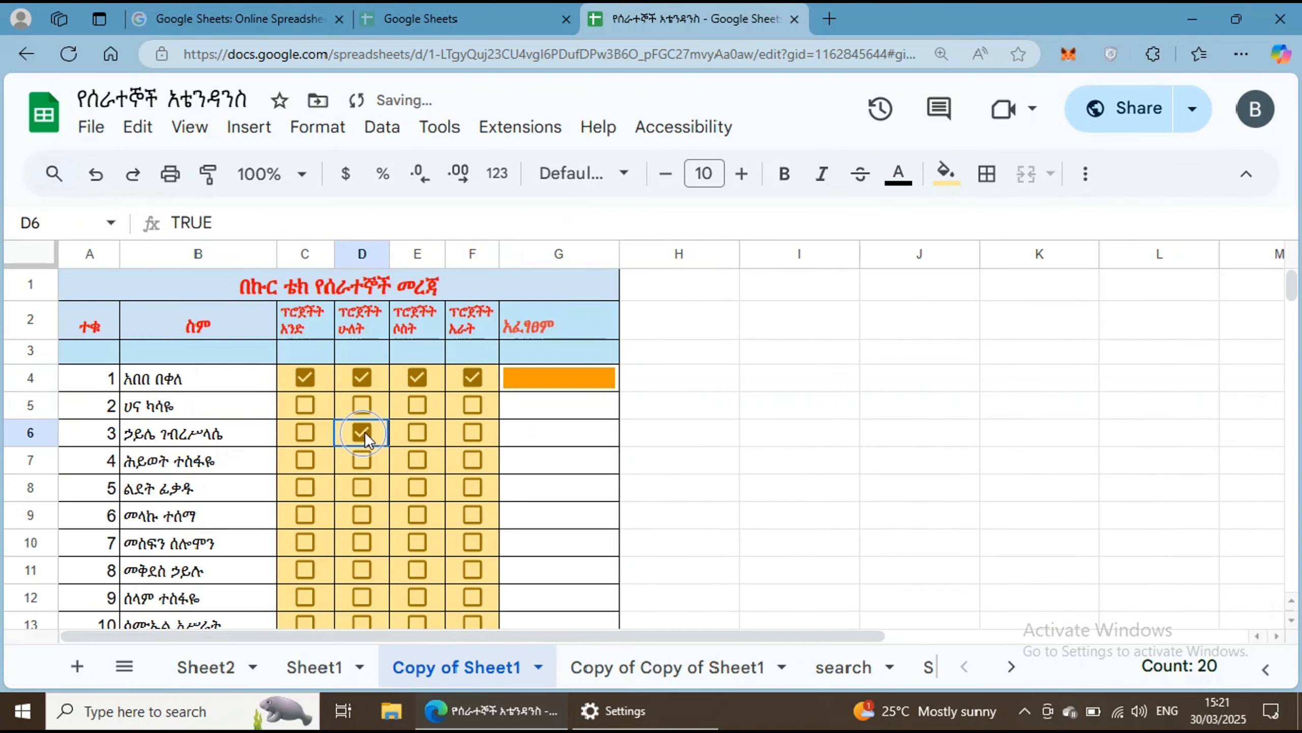
left_click(317, 431)
left_click(310, 407)
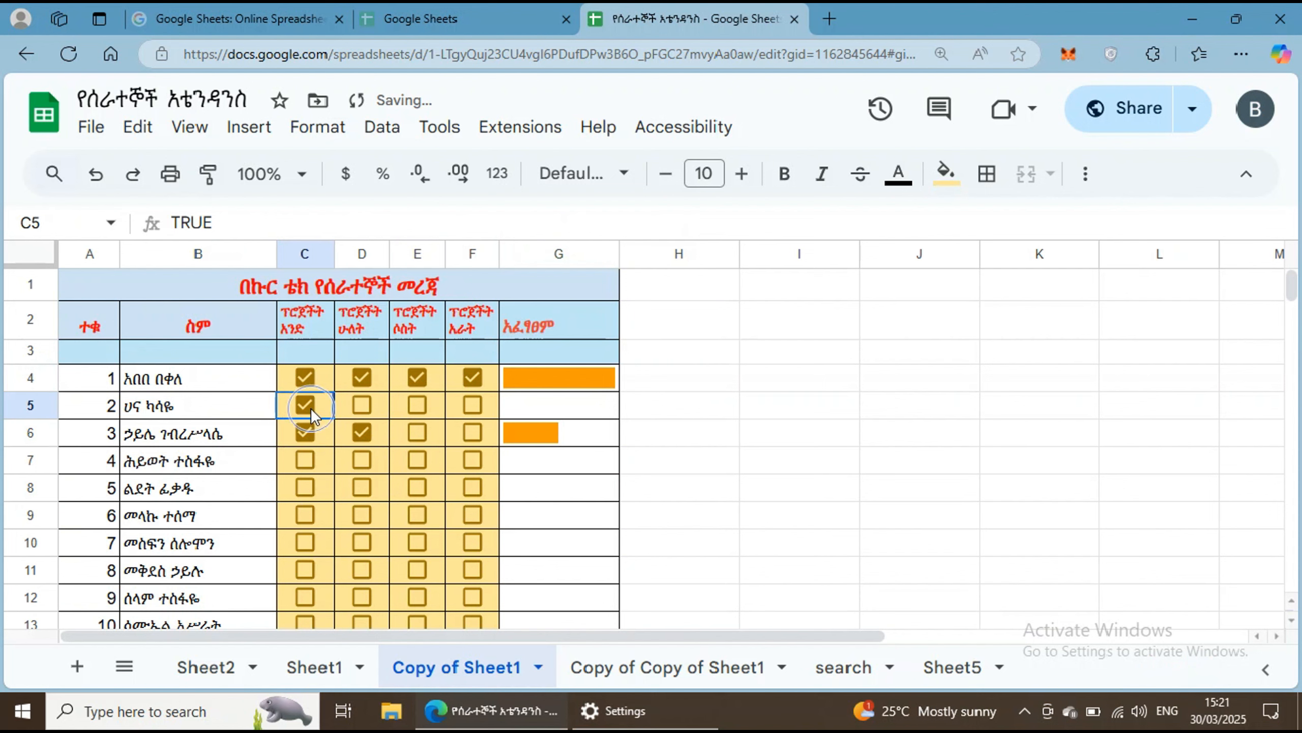
left_click(362, 406)
left_click(425, 404)
left_click(417, 405)
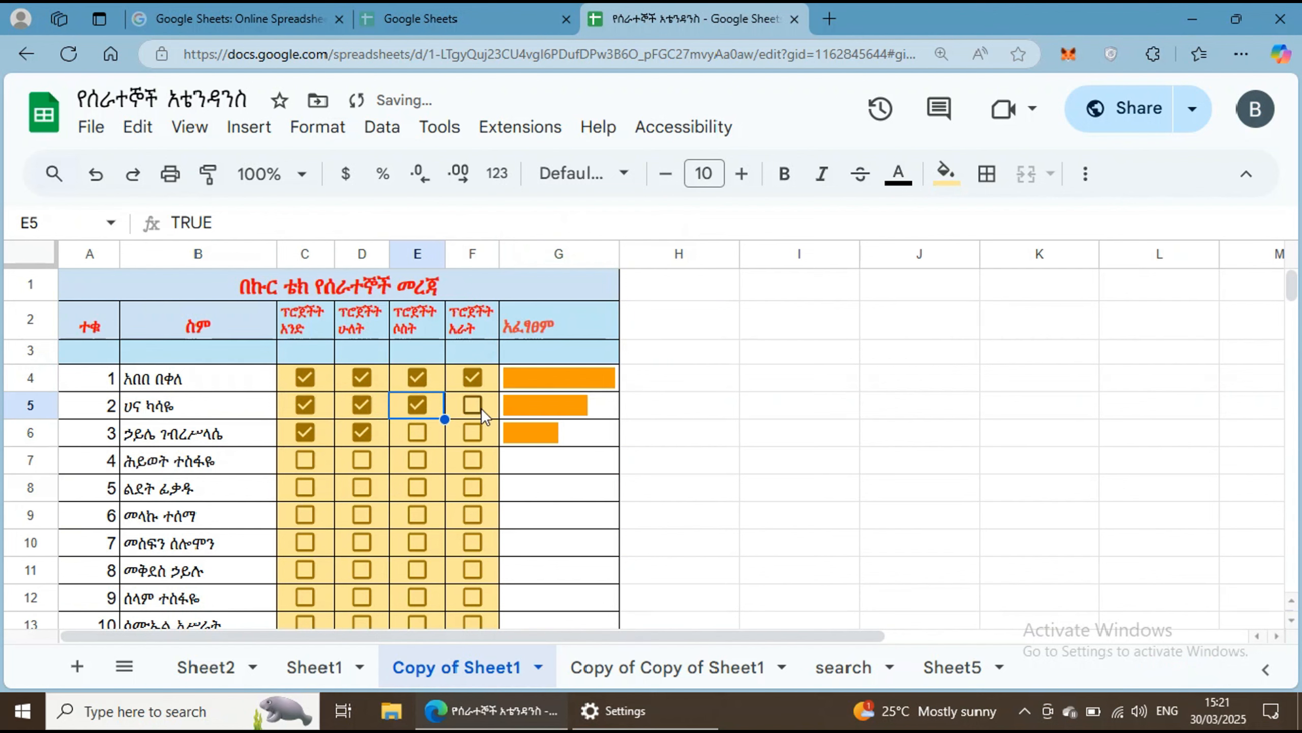
left_click(480, 407)
left_click(425, 444)
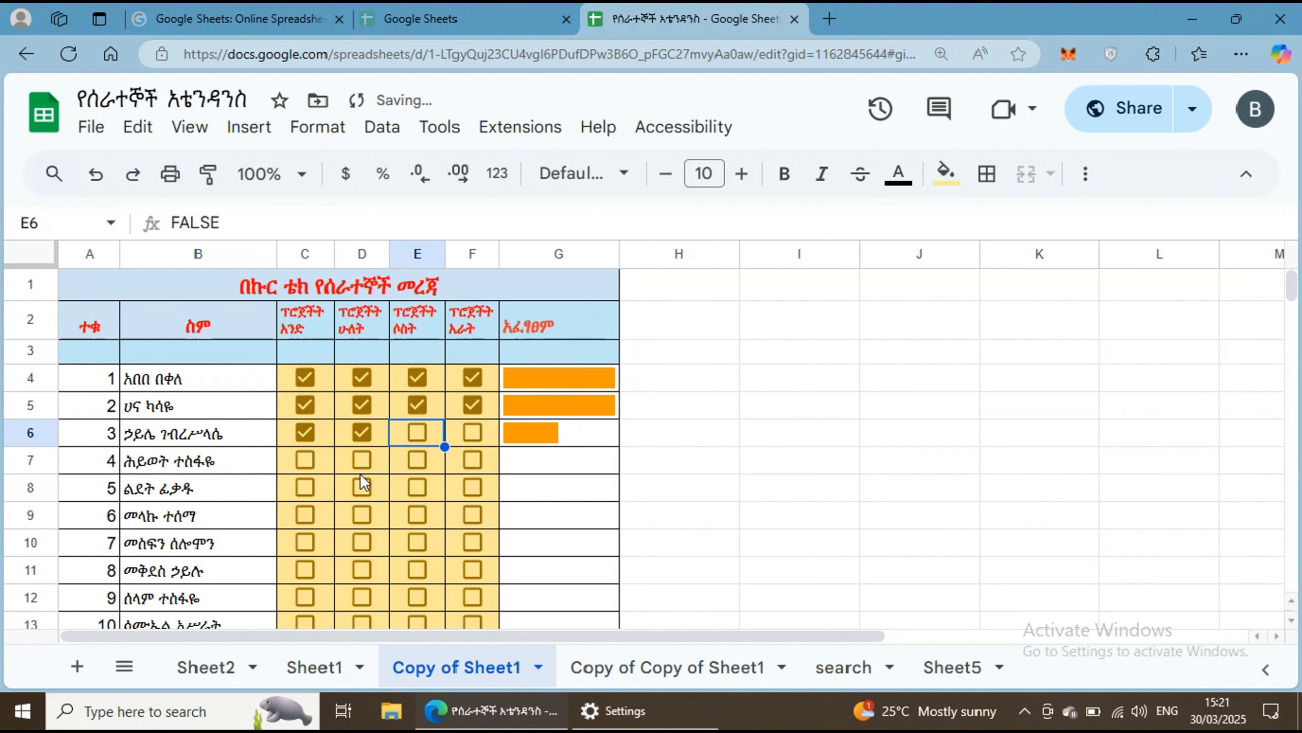
Tick the first three project checkboxes for employees 4 and 5, in C7:E8
left_click(362, 461)
left_click(356, 487)
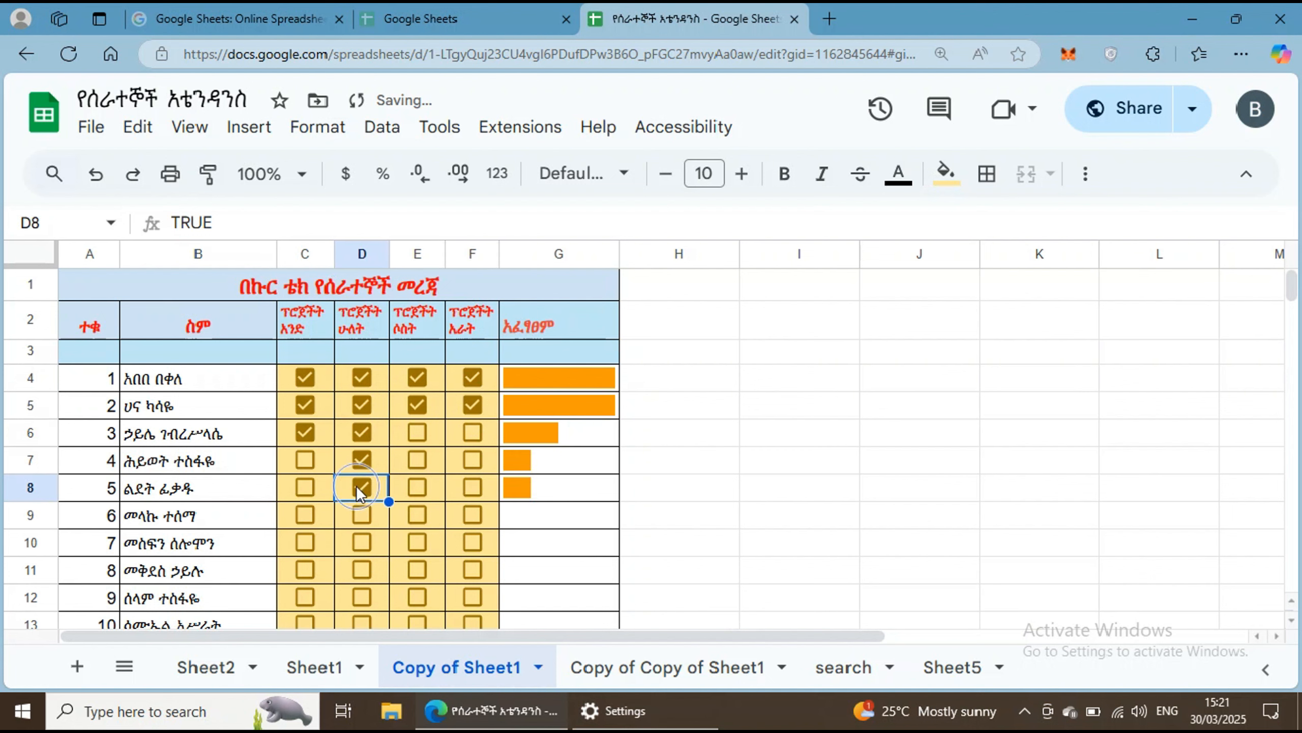
left_click(306, 486)
left_click(306, 464)
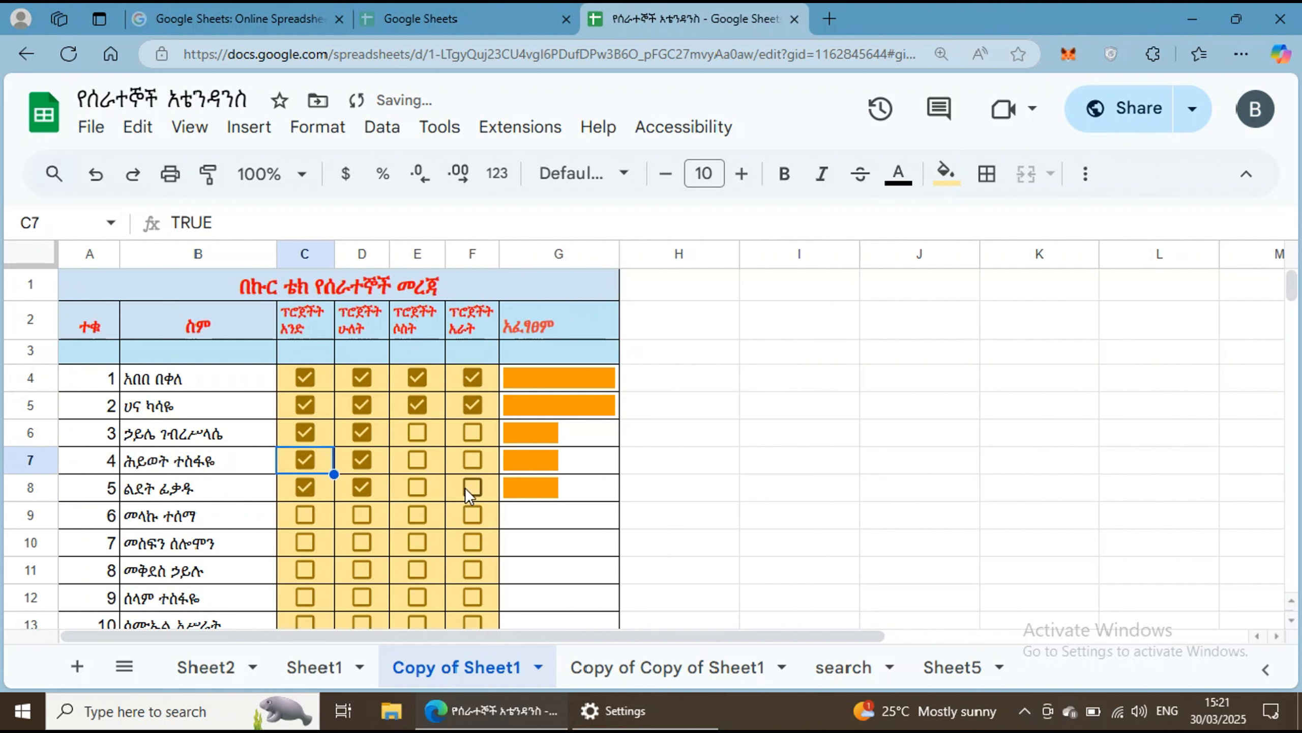
left_click(419, 490)
left_click(419, 461)
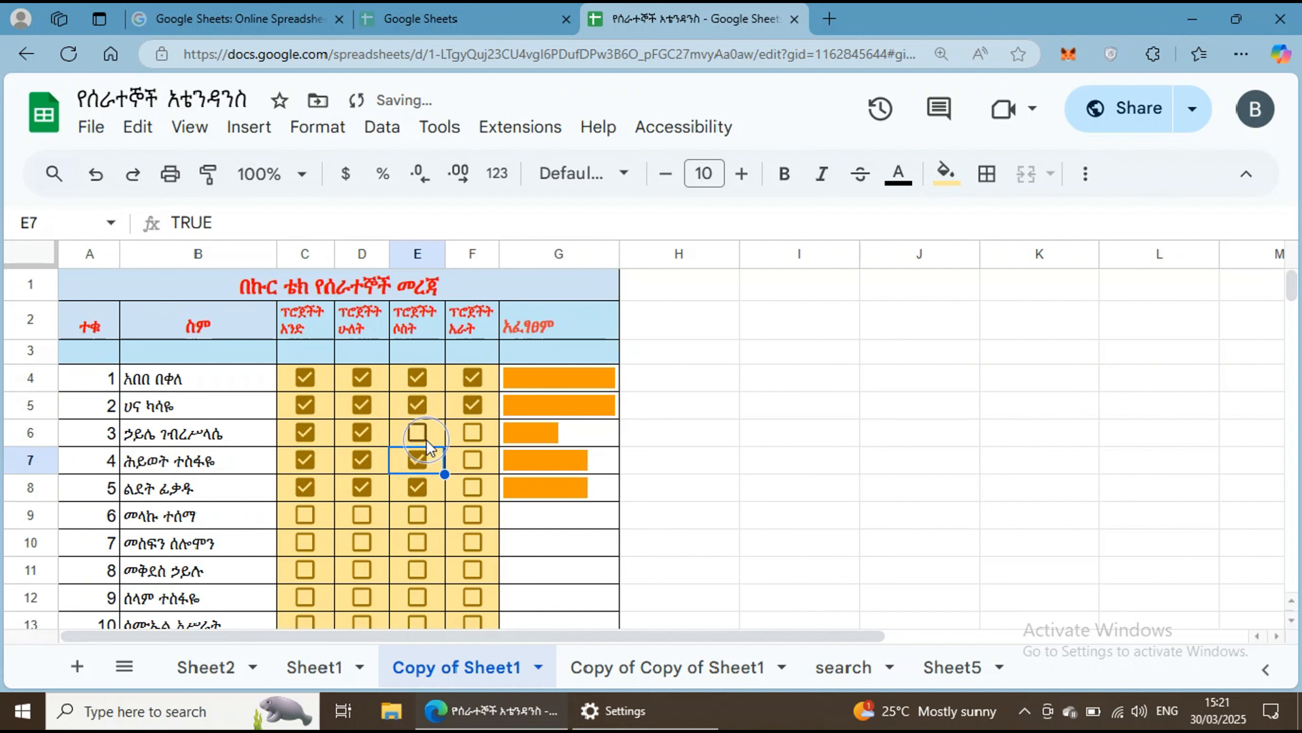
Tick the remaining project checkboxes for employees 3 to 5, in E6, F6, F7 and F8
left_click(426, 439)
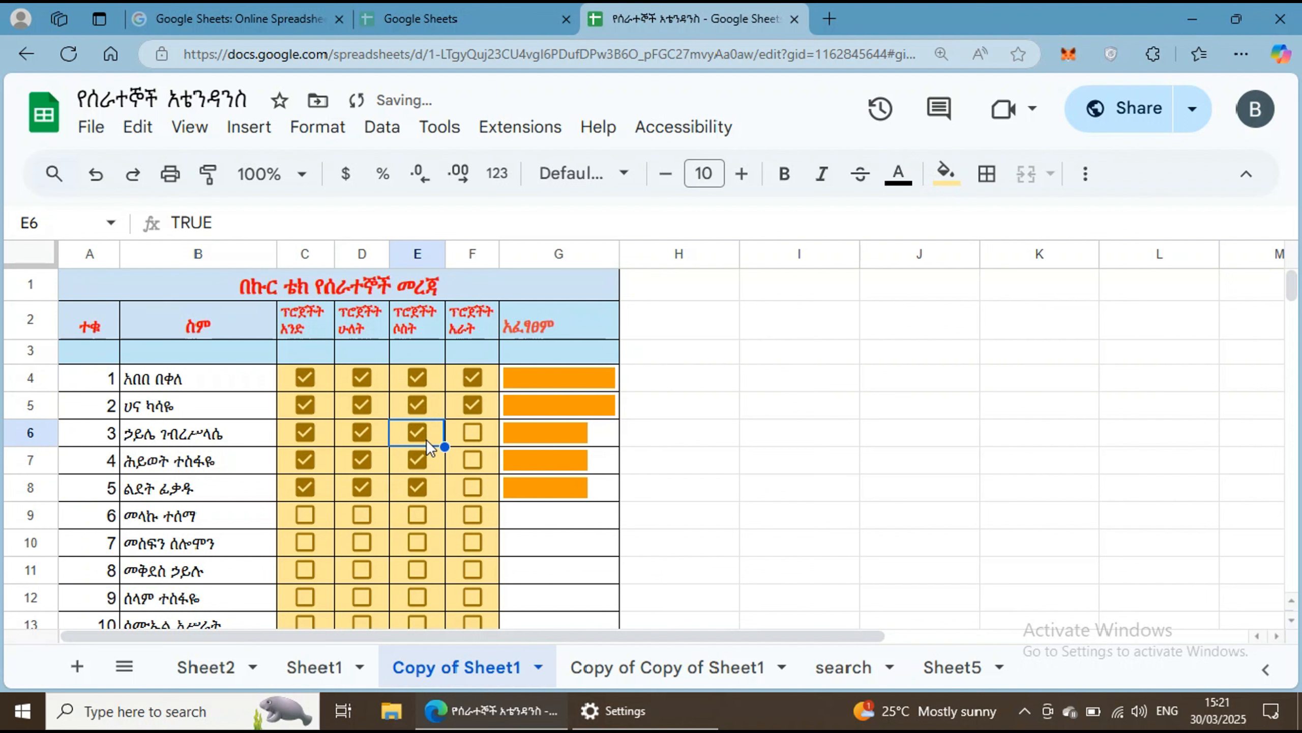
left_click(474, 432)
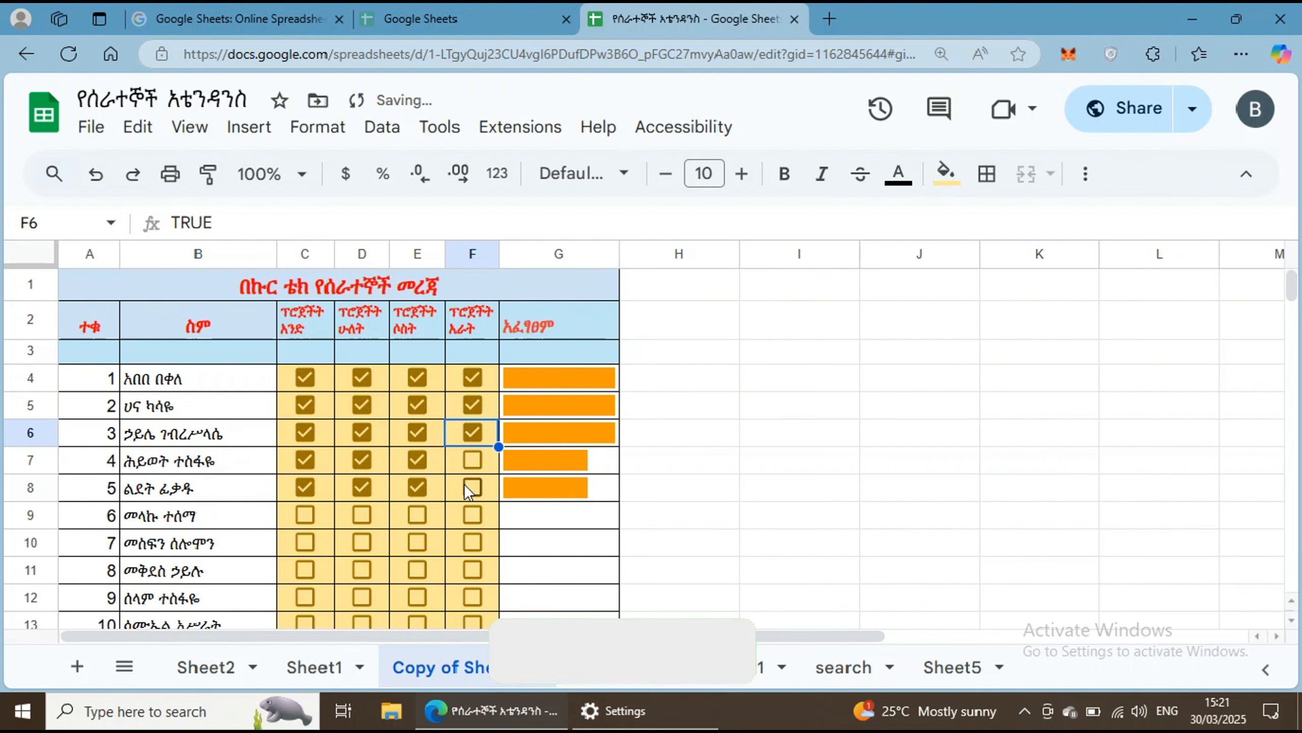
left_click(472, 486)
left_click(474, 465)
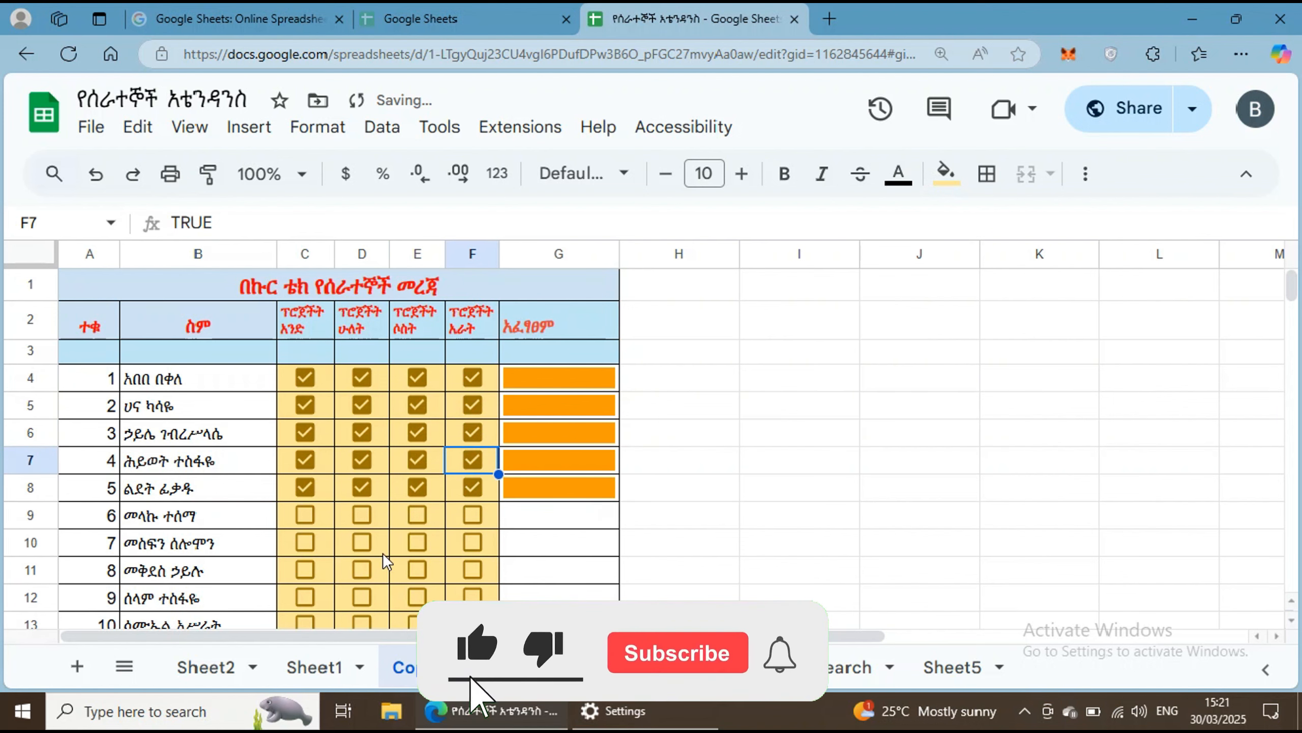
scroll(383, 553, "down", 3)
left_click(350, 363)
scroll(344, 368, "up", 3)
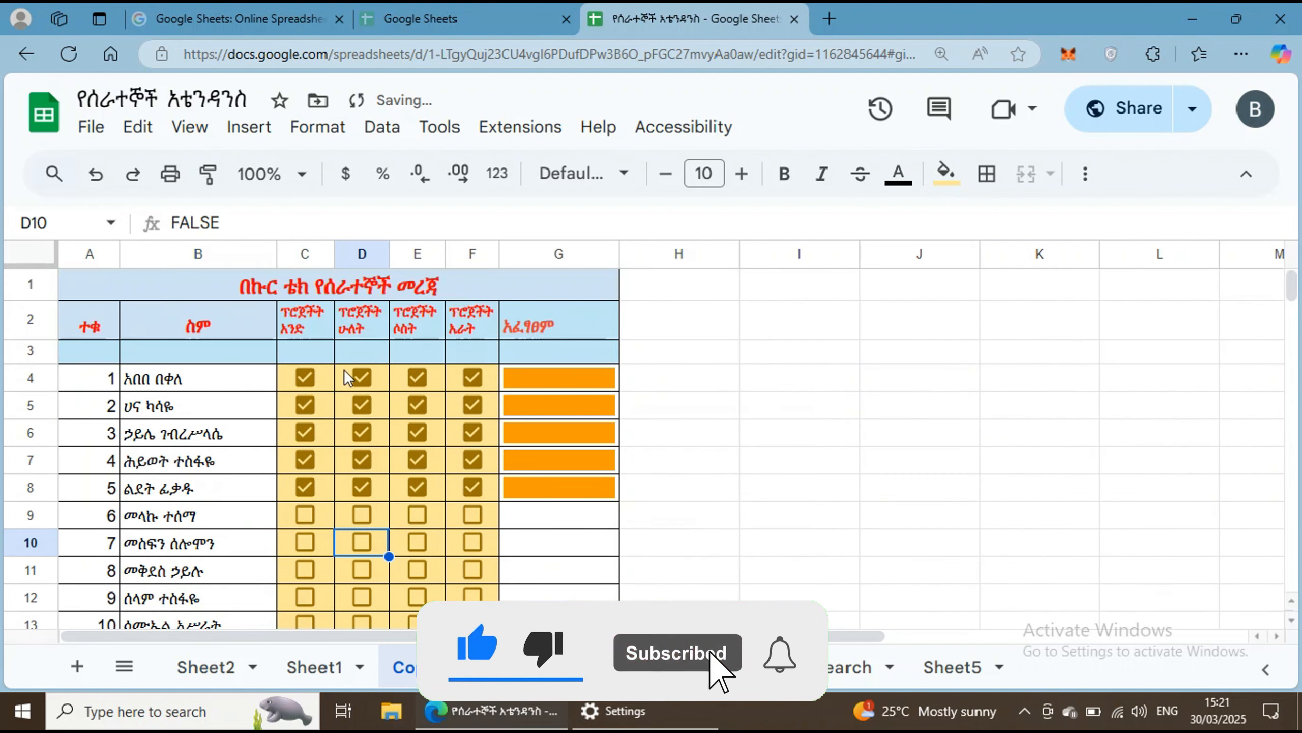